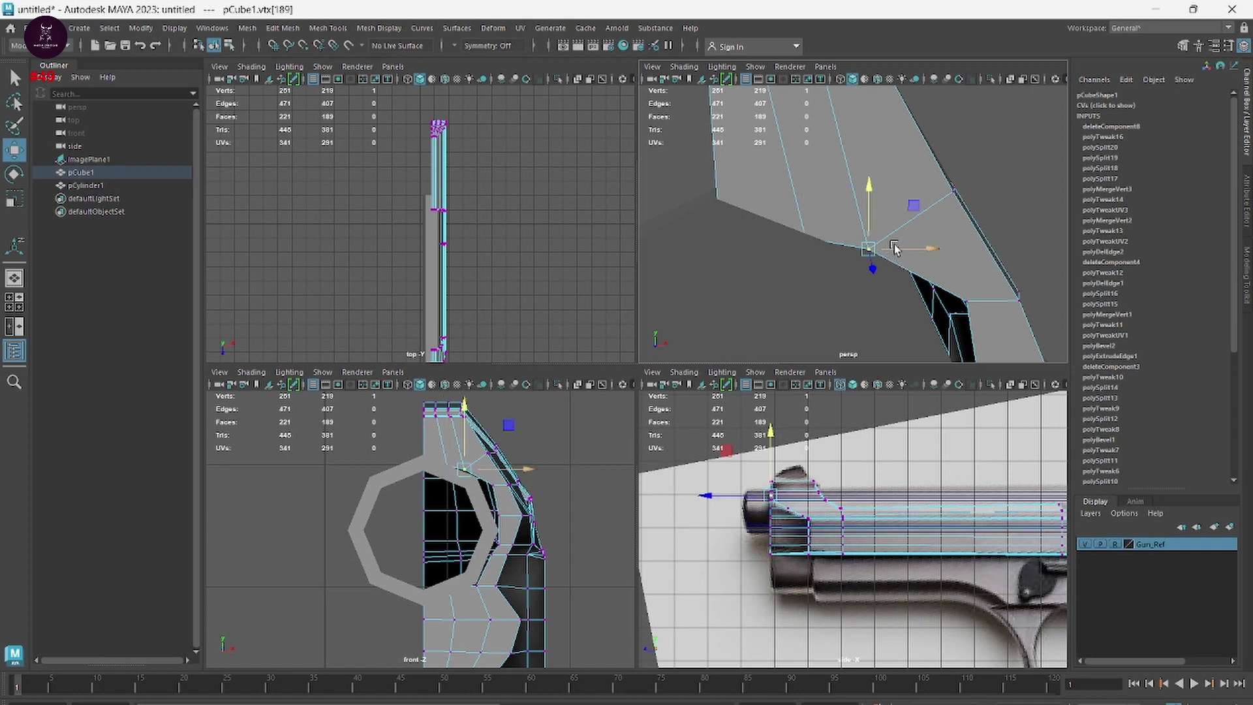
- Move the upper inner vertices of the slide's front barrel opening inward to follow the barrel's outline
drag(870, 246, 868, 242)
alt+middle_drag(966, 289, 933, 248)
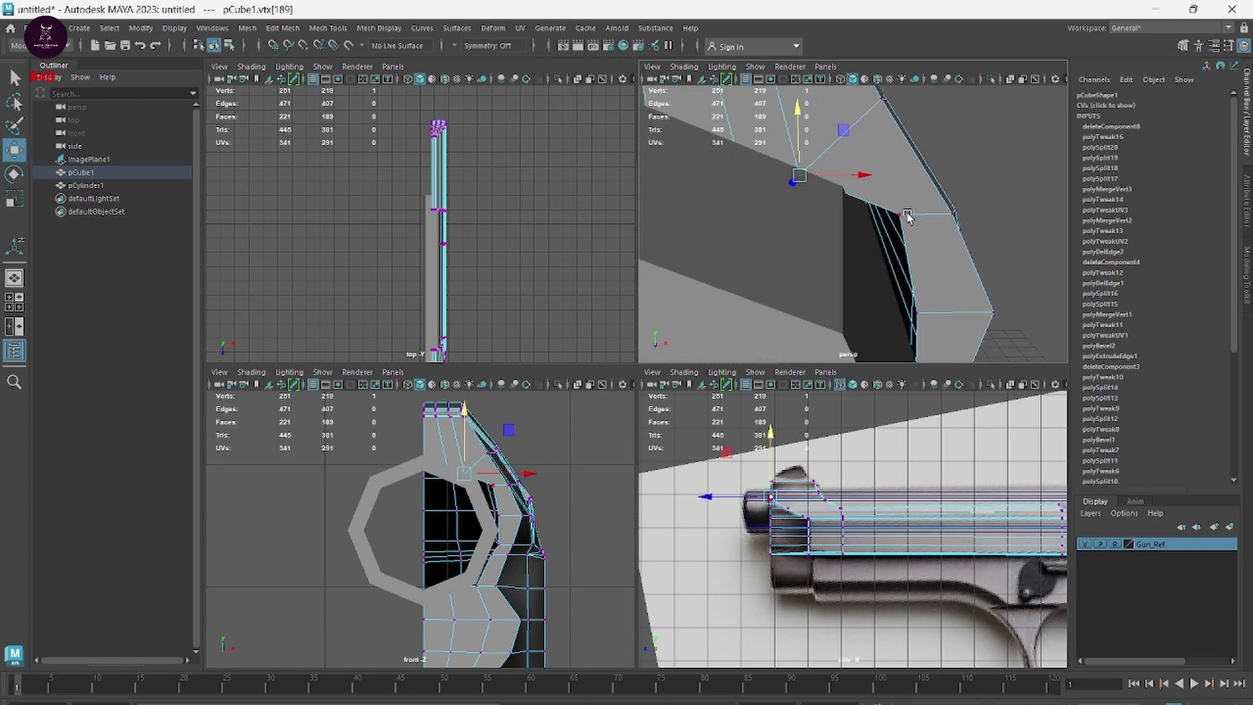
click(899, 216)
drag(958, 216, 911, 219)
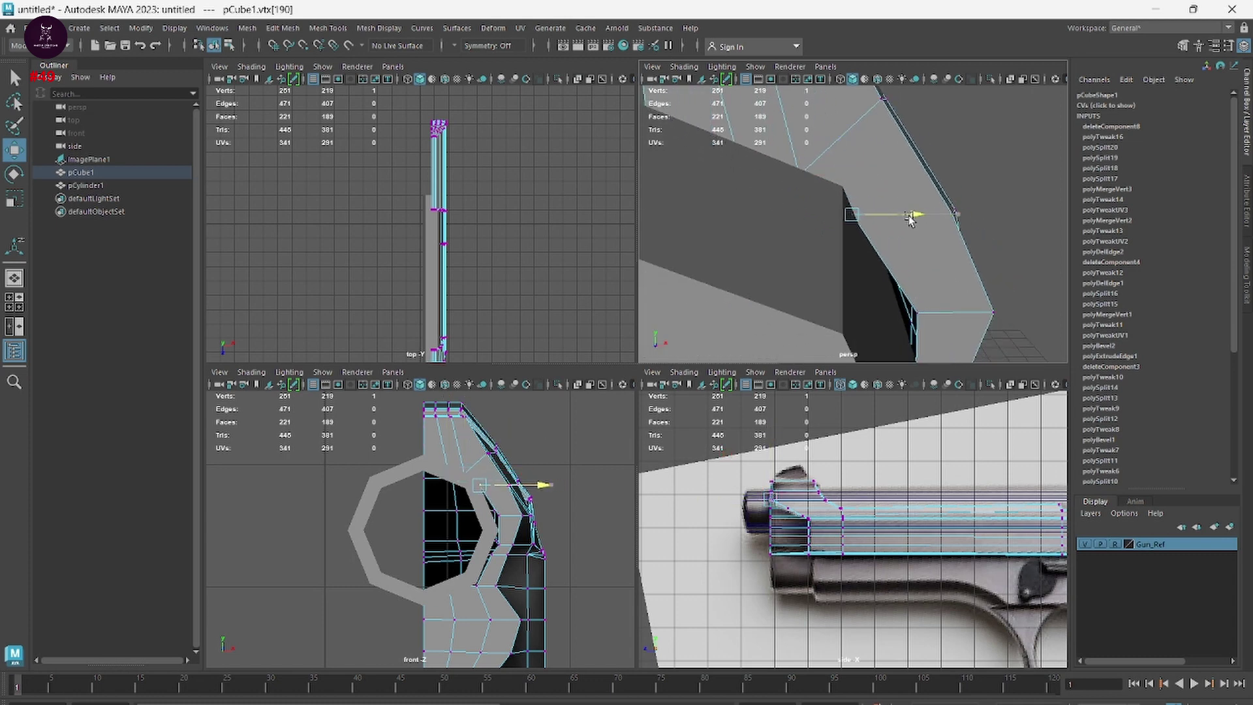
click(914, 316)
drag(966, 318, 910, 271)
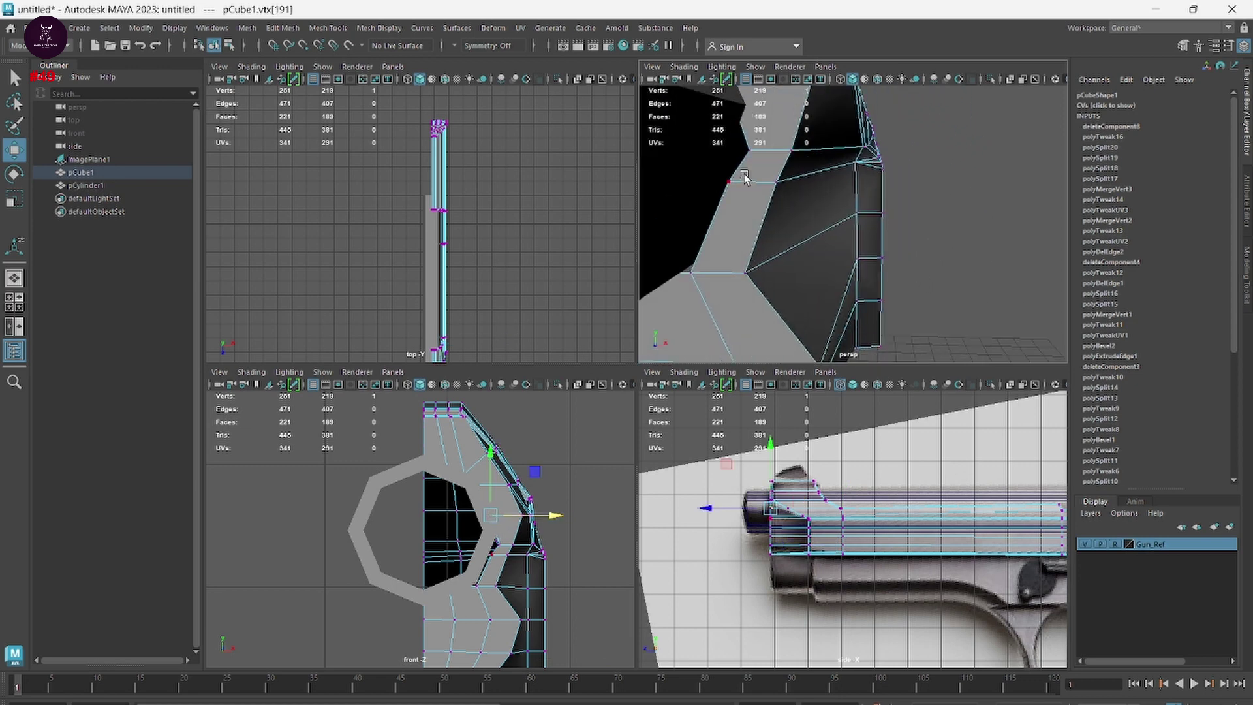
- Shift the side and lower inner vertices of the barrel opening inward to the barrel's outline, and return to object mode
click(735, 150)
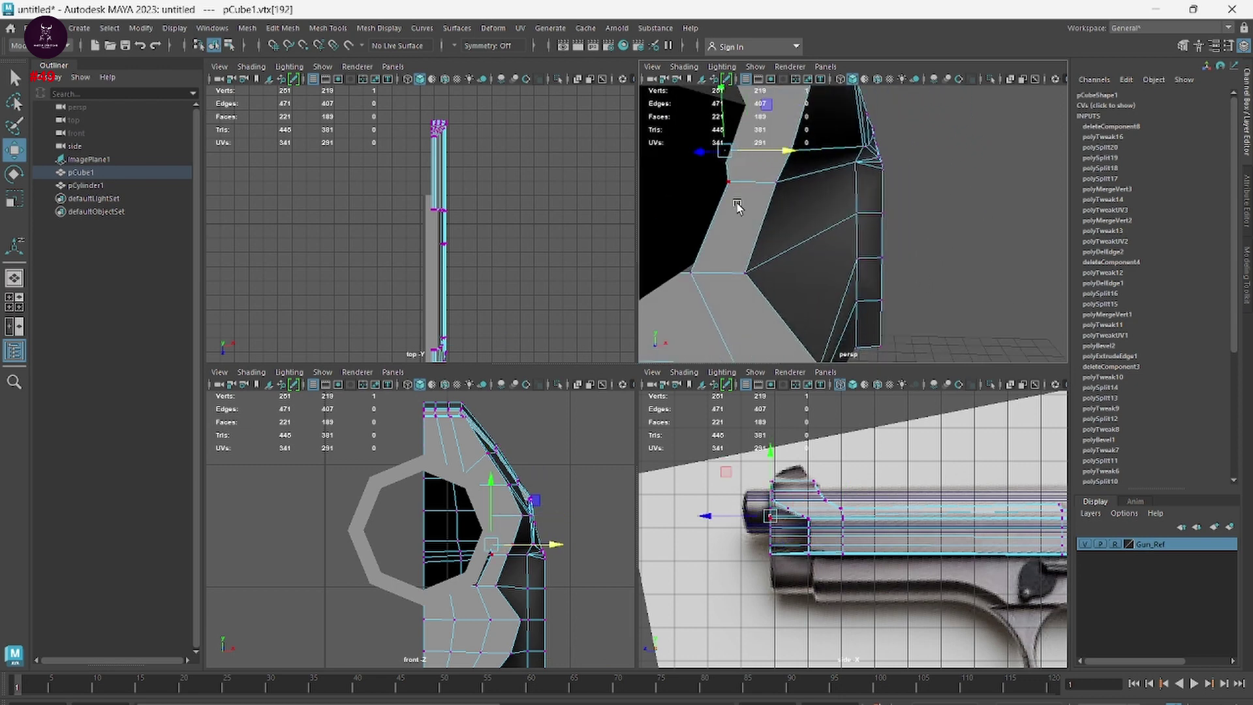
click(728, 182)
drag(765, 182, 744, 182)
click(702, 273)
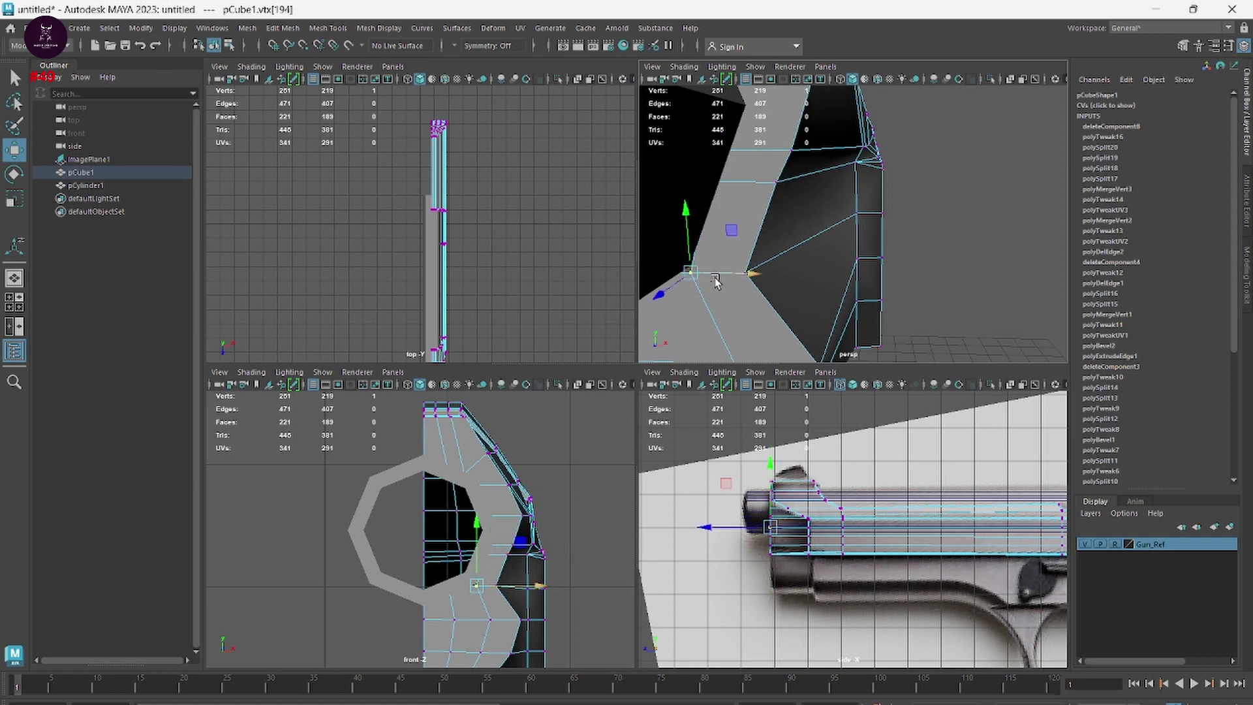
alt+drag(716, 326, 800, 272)
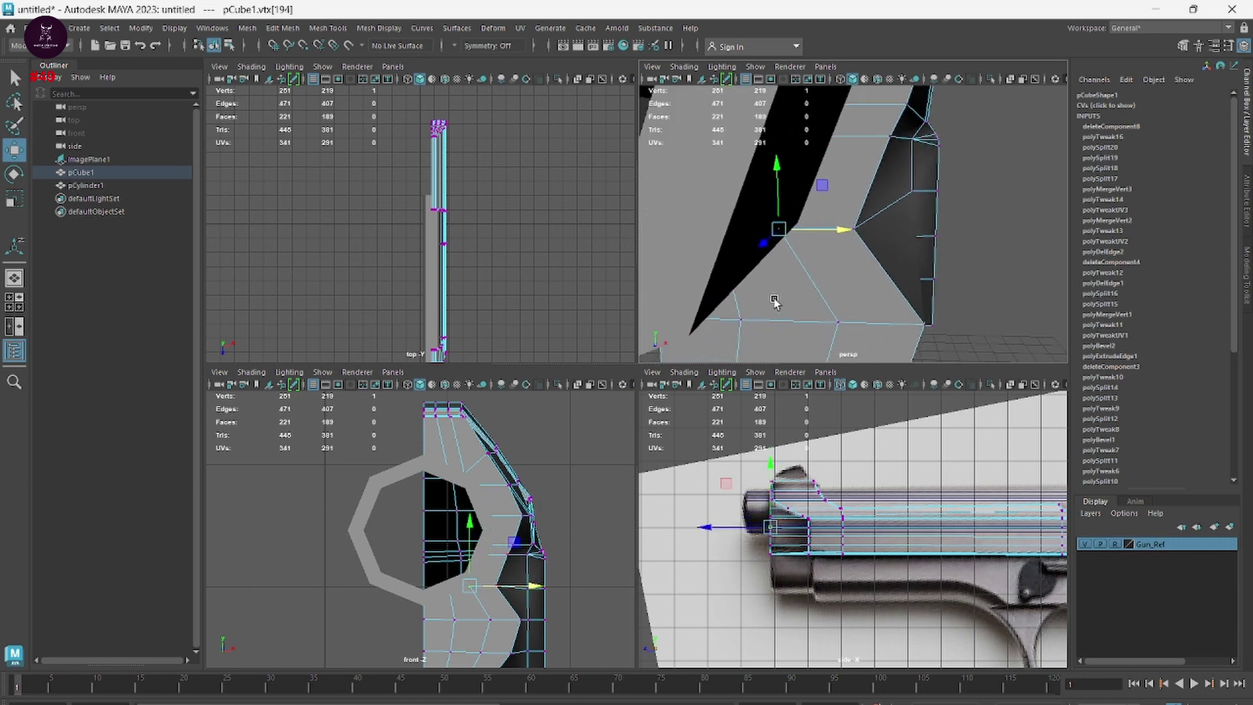
scroll(800, 272, up, 5)
scroll(806, 276, down, 5)
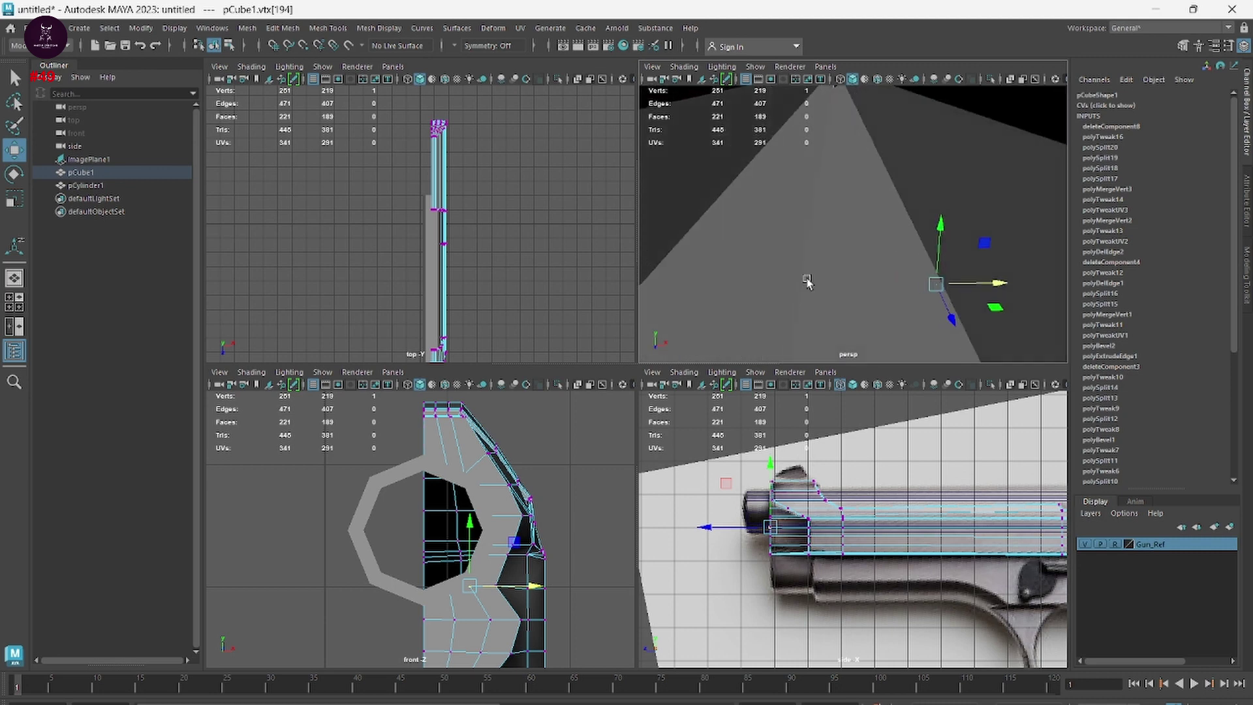
alt+drag(816, 271, 931, 189)
right_drag(933, 189, 965, 178)
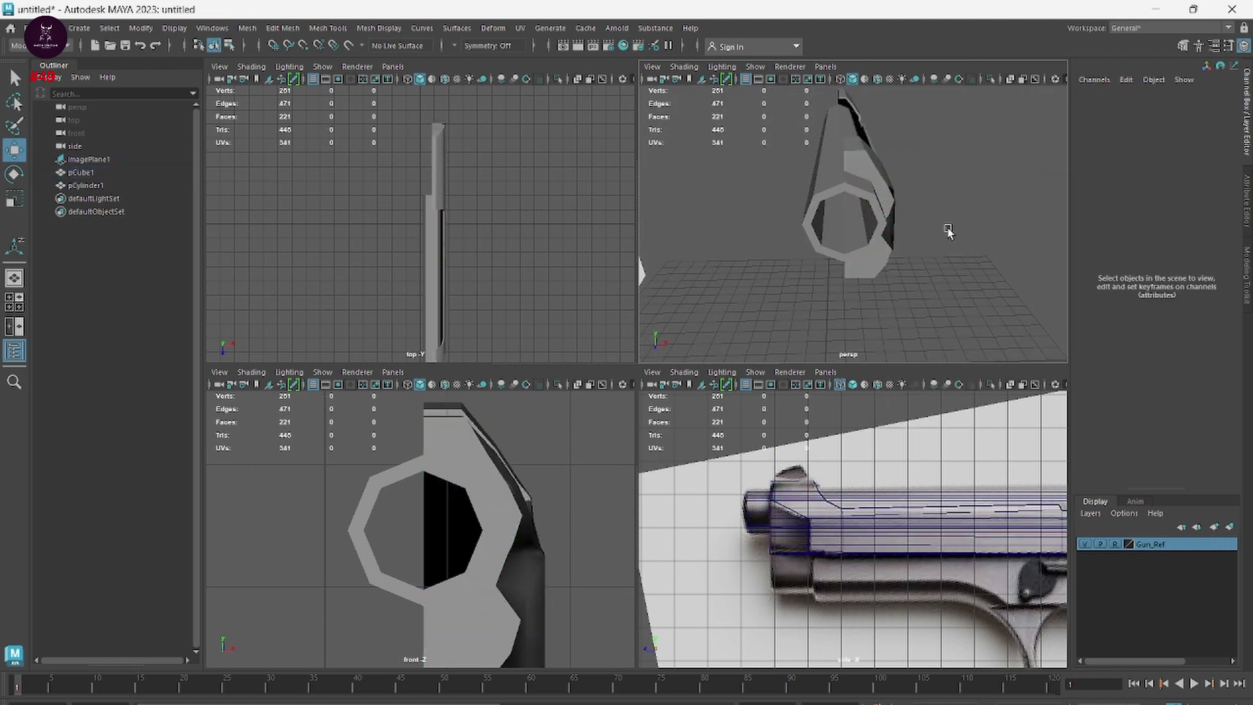
- Delete the barrel cylinder's faces on the side opposite the half-modelled slide, and return to object mode
alt+drag(966, 178, 954, 237)
click(839, 230)
right_drag(852, 225, 842, 244)
drag(324, 446, 401, 646)
key(Delete)
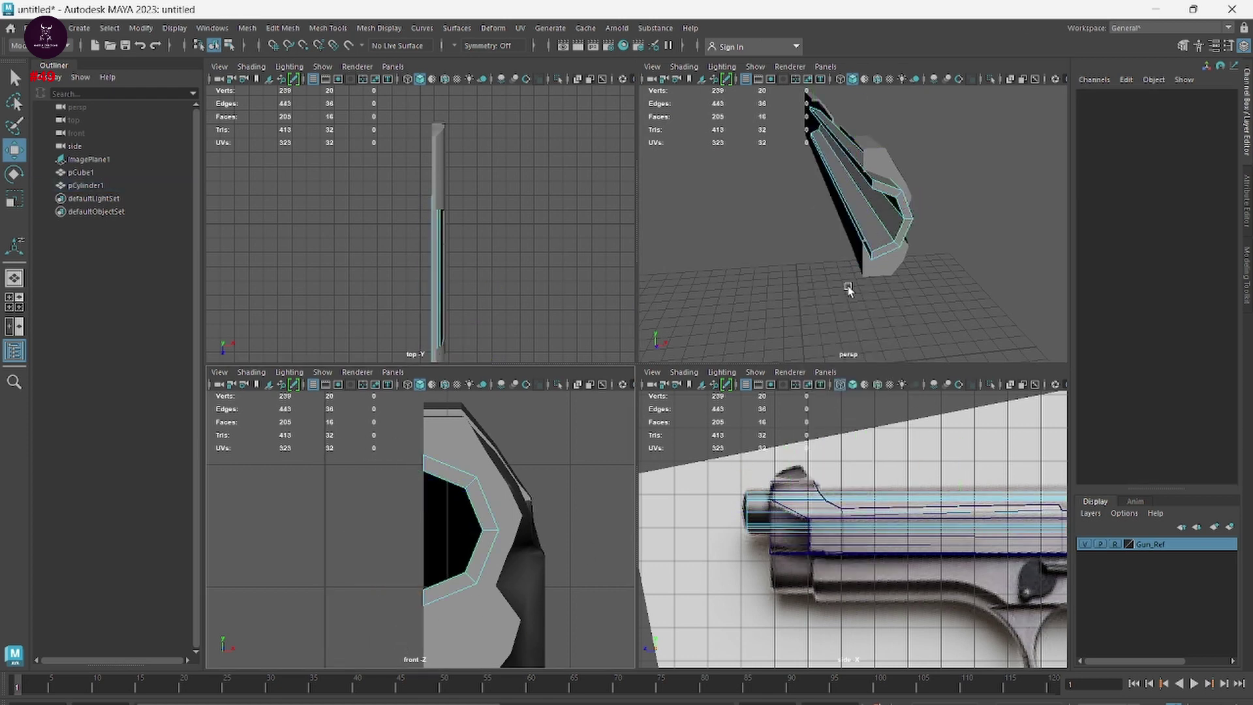
alt+drag(848, 289, 816, 235)
alt+right_drag(816, 235, 903, 309)
alt+drag(903, 309, 970, 168)
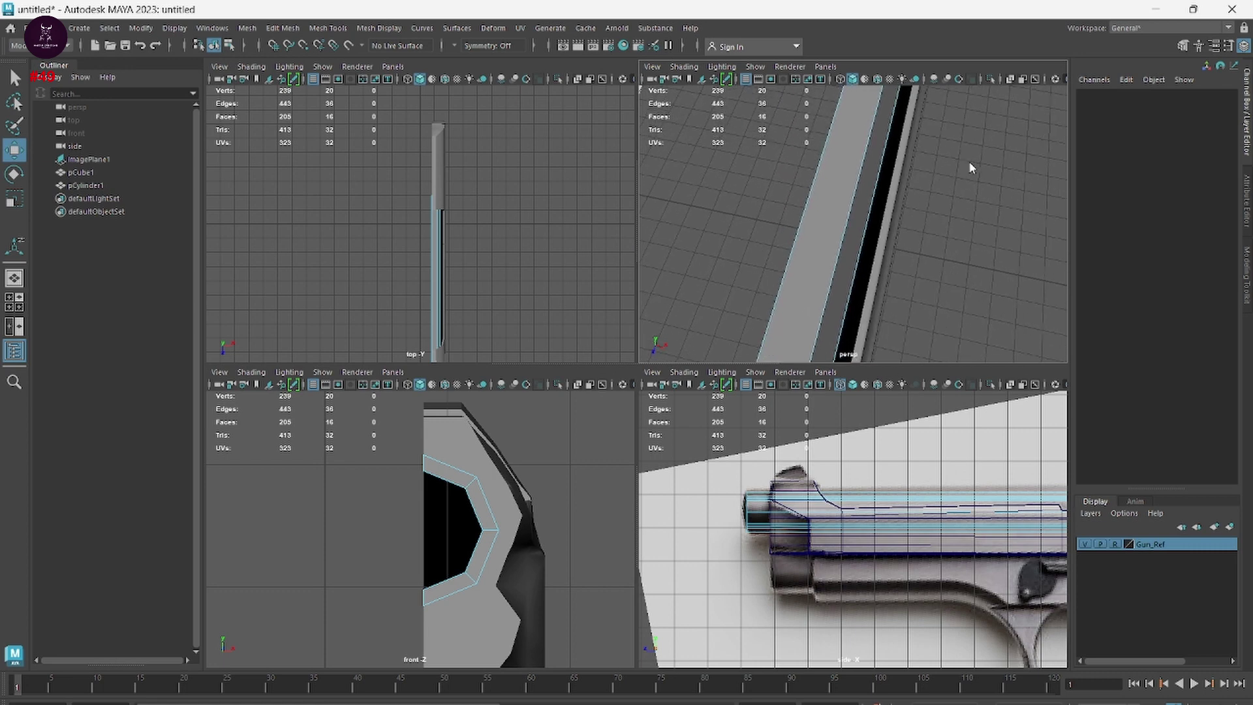
right_drag(970, 168, 1001, 141)
alt+drag(1001, 141, 831, 275)
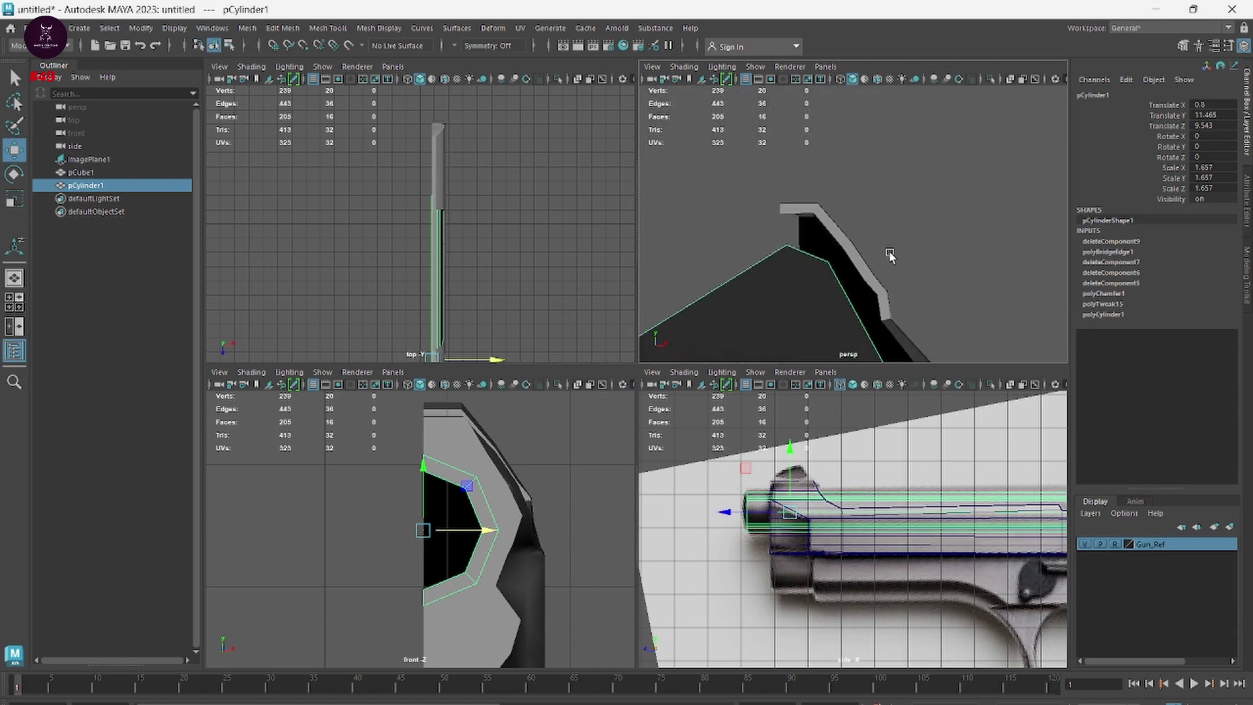
- Select the slide mesh and switch it to edge selection at the end of its upper opening
scroll(869, 455, up, 8)
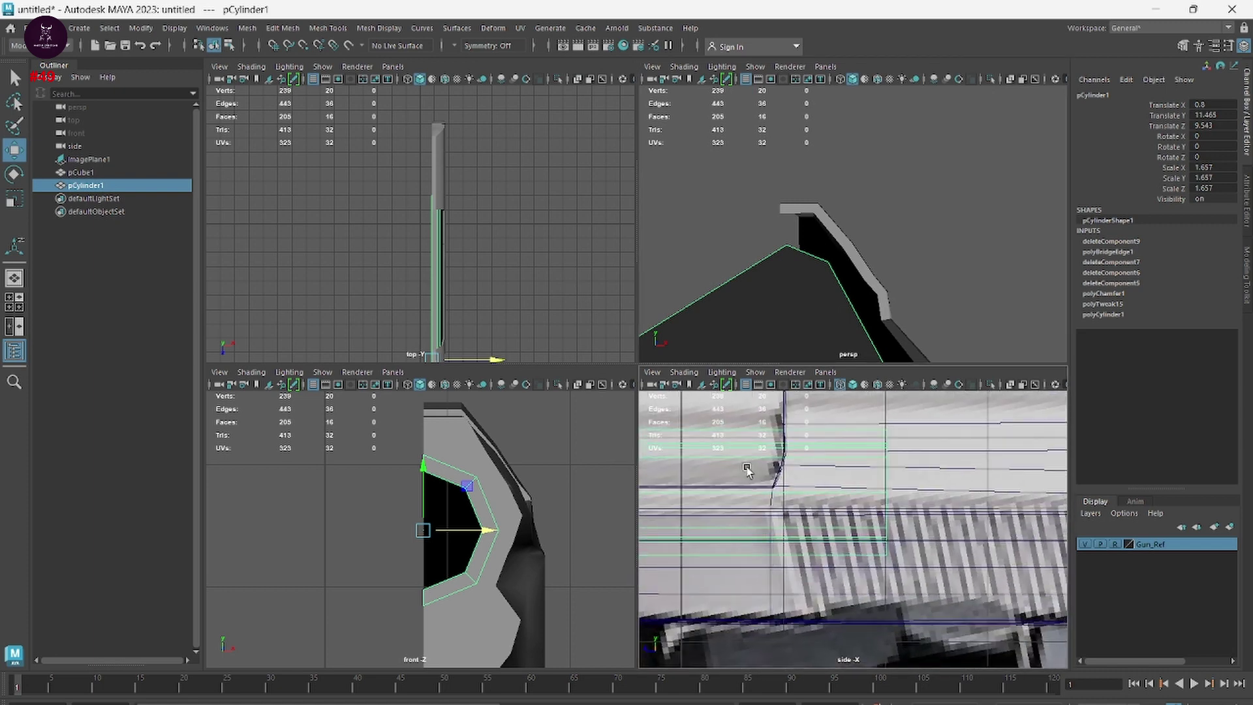
alt+middle_drag(748, 471, 784, 545)
scroll(867, 531, up, 3)
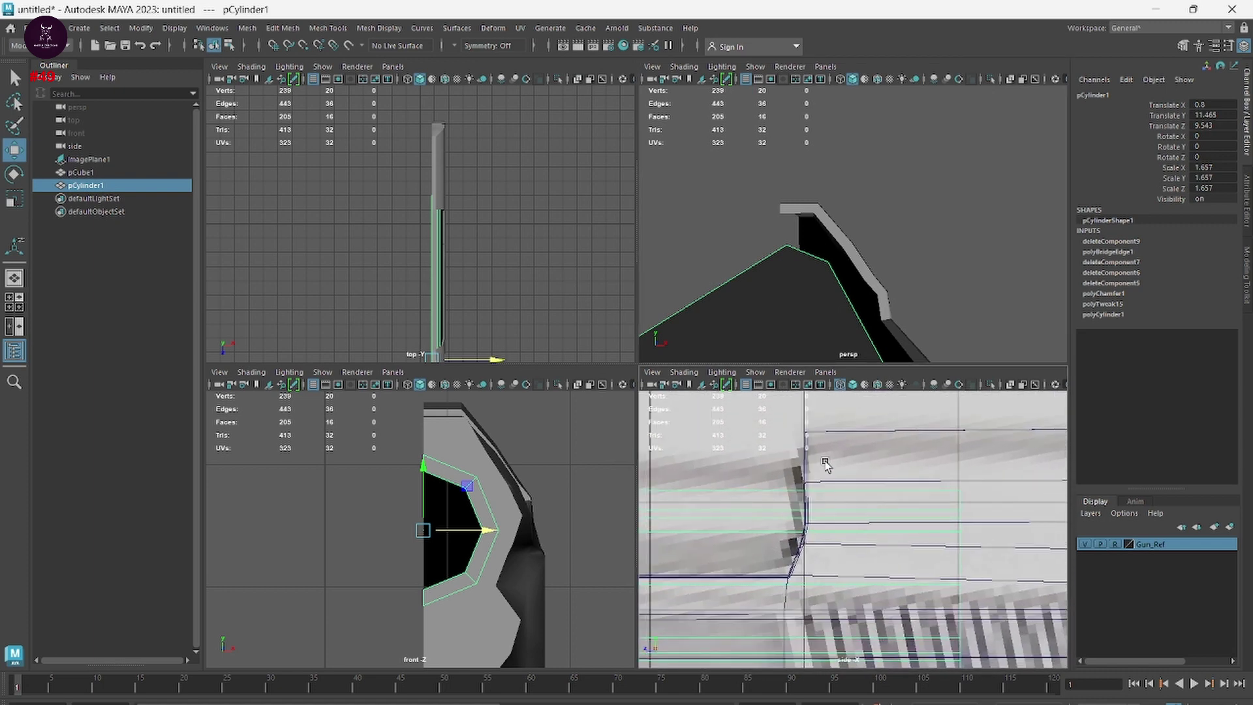
click(843, 245)
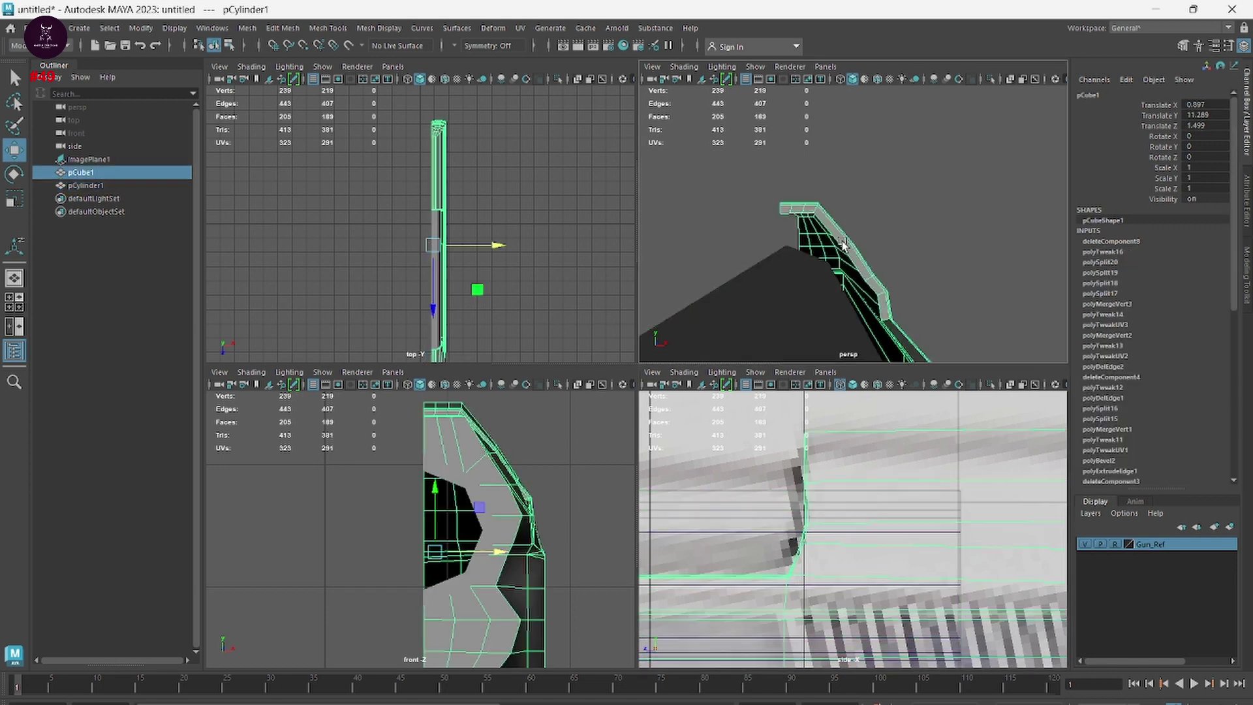
right_click(844, 245)
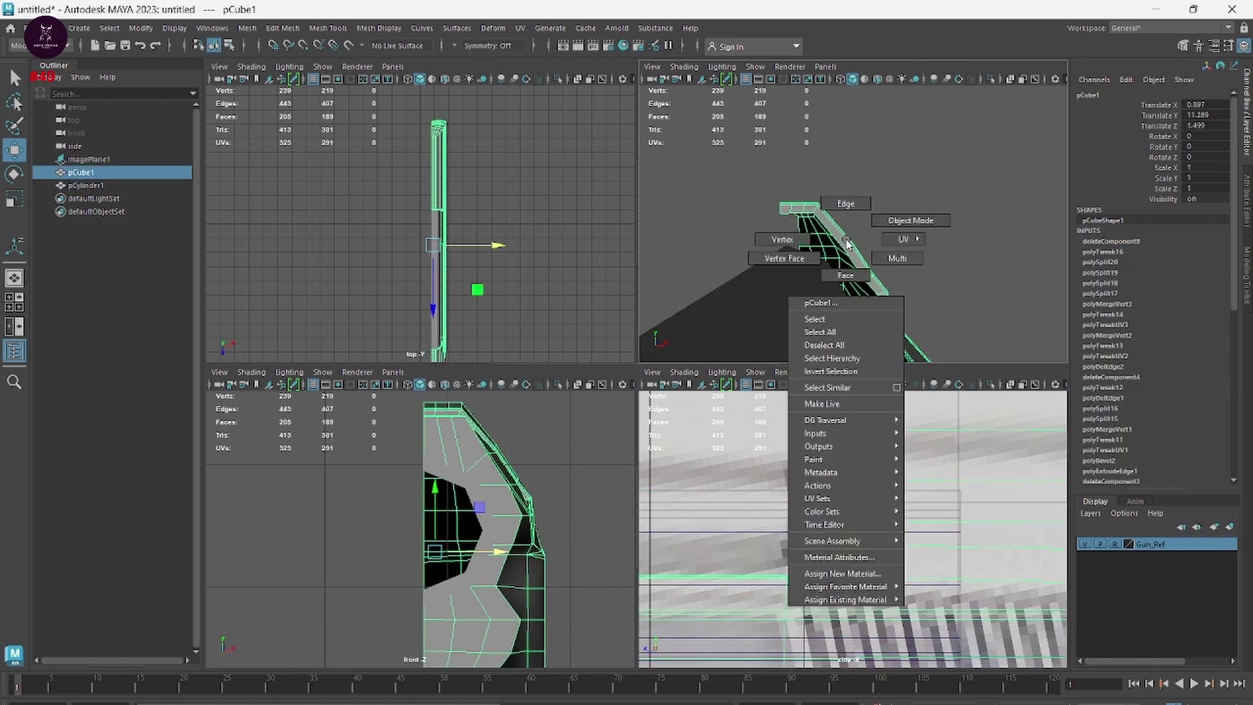
click(840, 206)
click(804, 214)
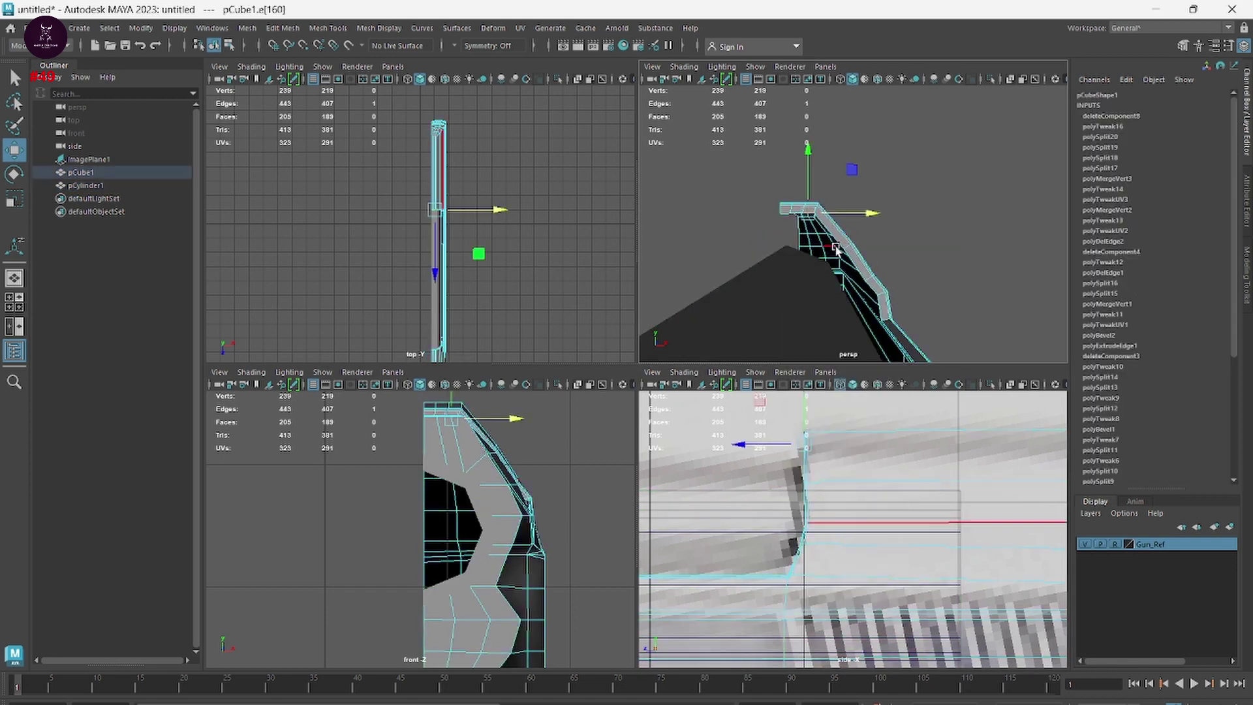
click(871, 243)
alt+drag(854, 233, 833, 252)
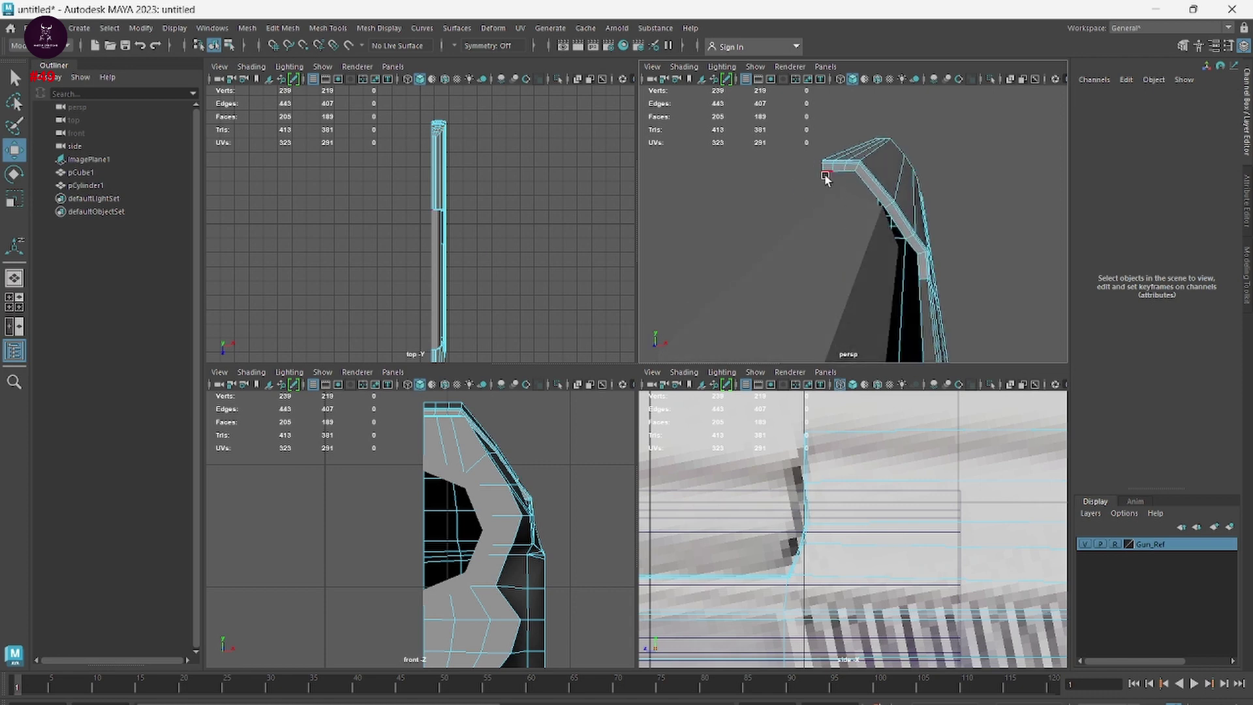
click(829, 170)
click(842, 222)
click(793, 191)
click(839, 166)
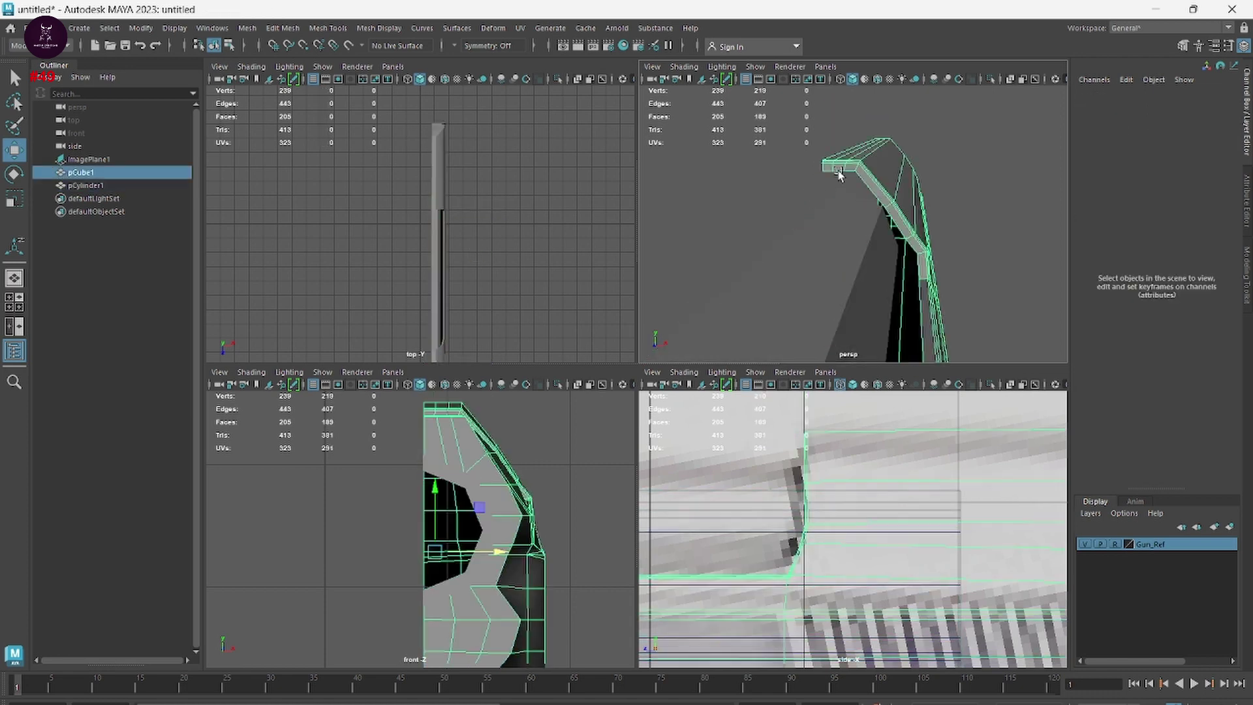
right_click(825, 168)
right_drag(825, 169, 835, 129)
click(786, 191)
scroll(824, 183, up, 4)
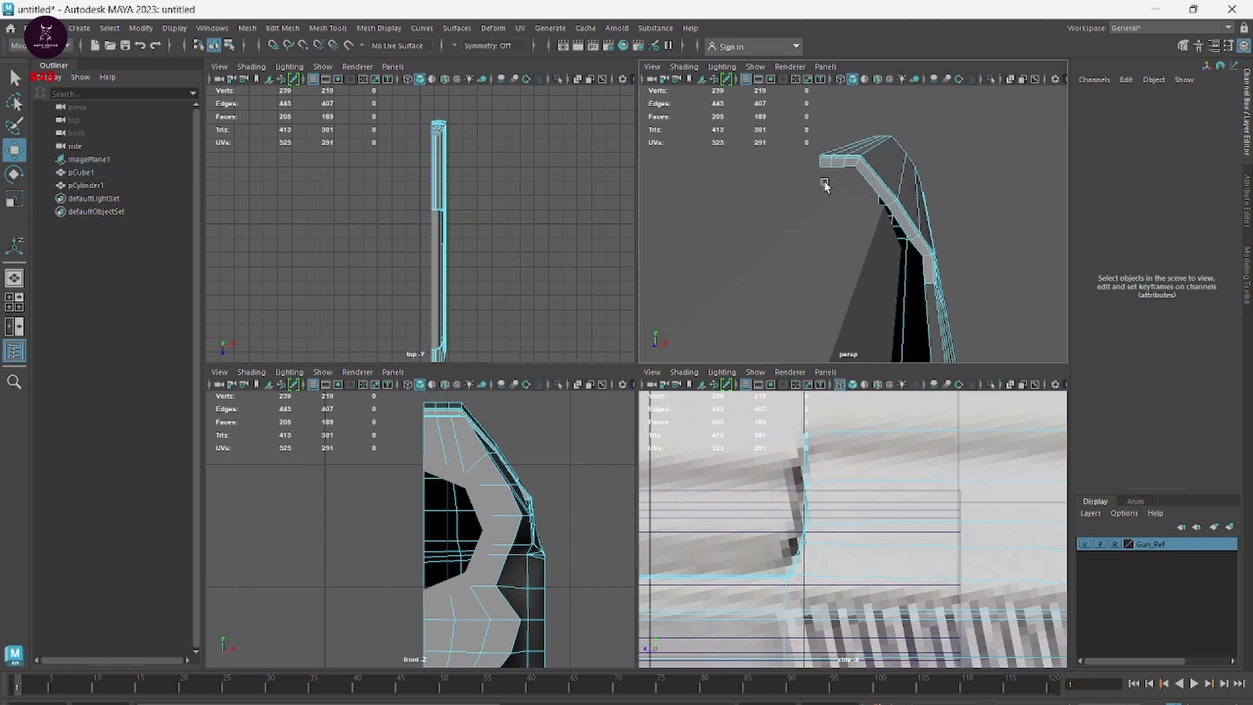
- Select the border edge loop around the slide's upper opening and extrude it with an offset of 0.38
click(810, 143)
alt+right_drag(919, 251, 692, 196)
alt+drag(942, 190, 693, 251)
alt+drag(791, 191, 1065, 263)
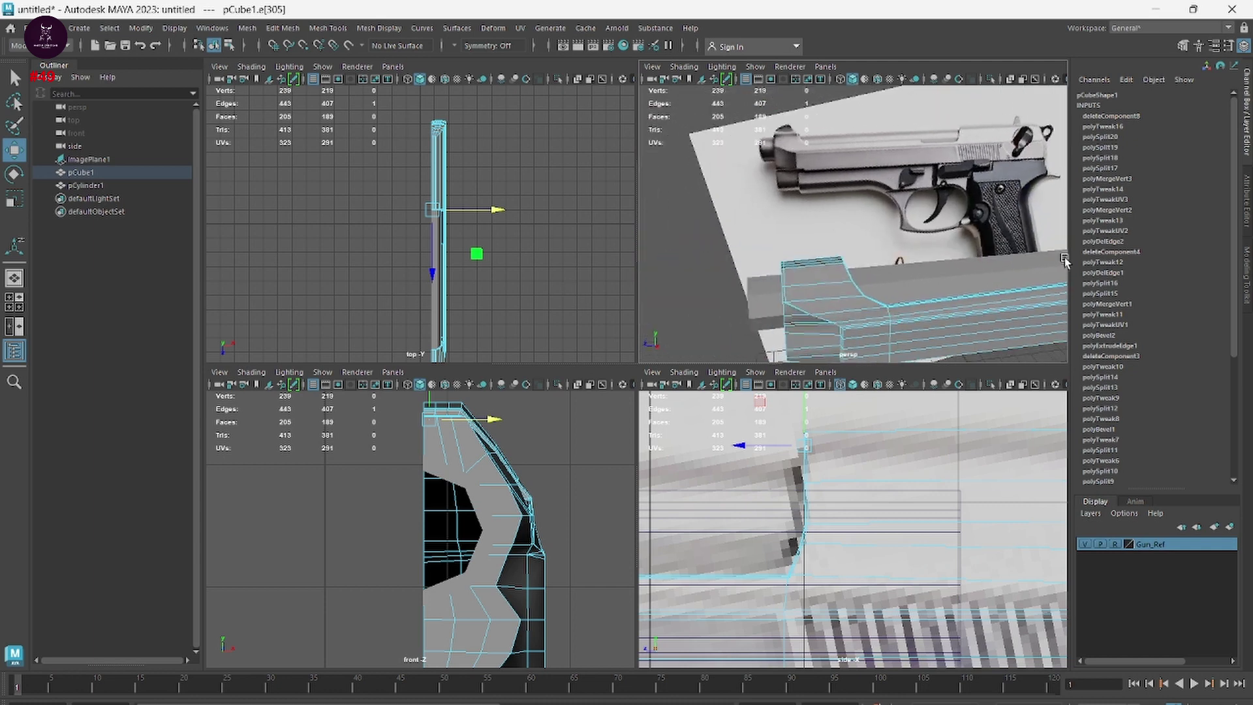
alt+drag(1005, 199, 1092, 275)
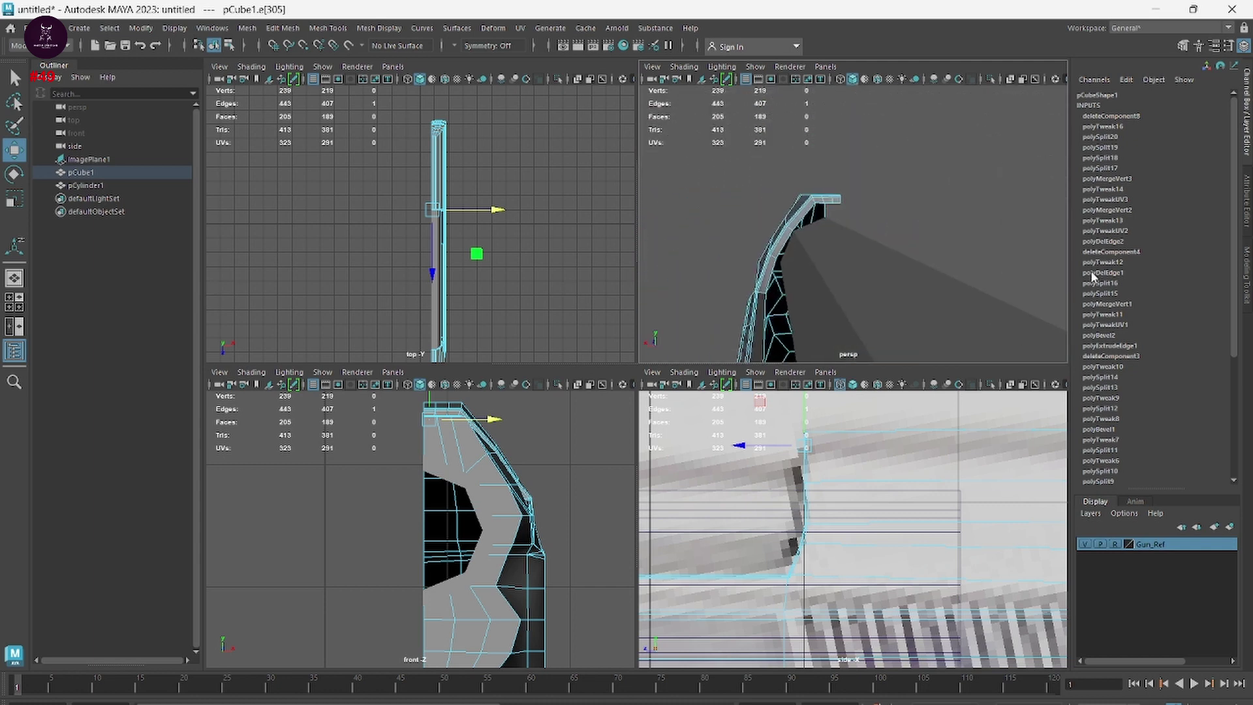
double_click(838, 202)
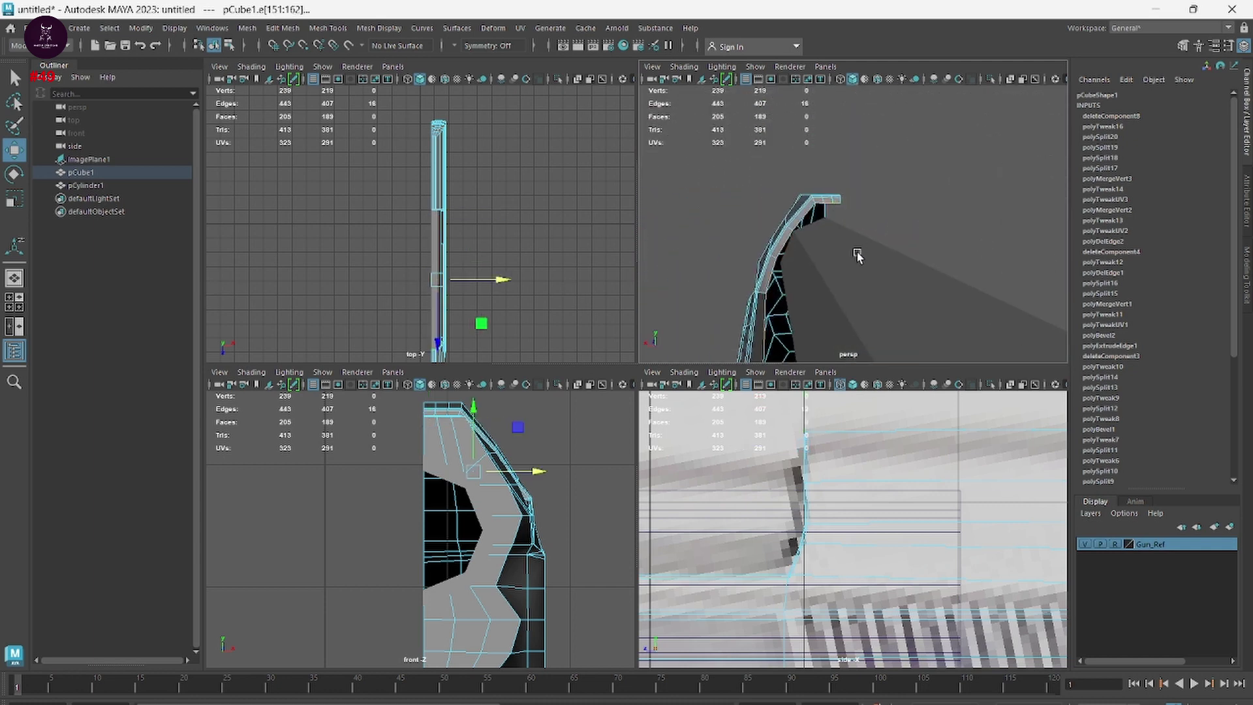
key(ctrl+e)
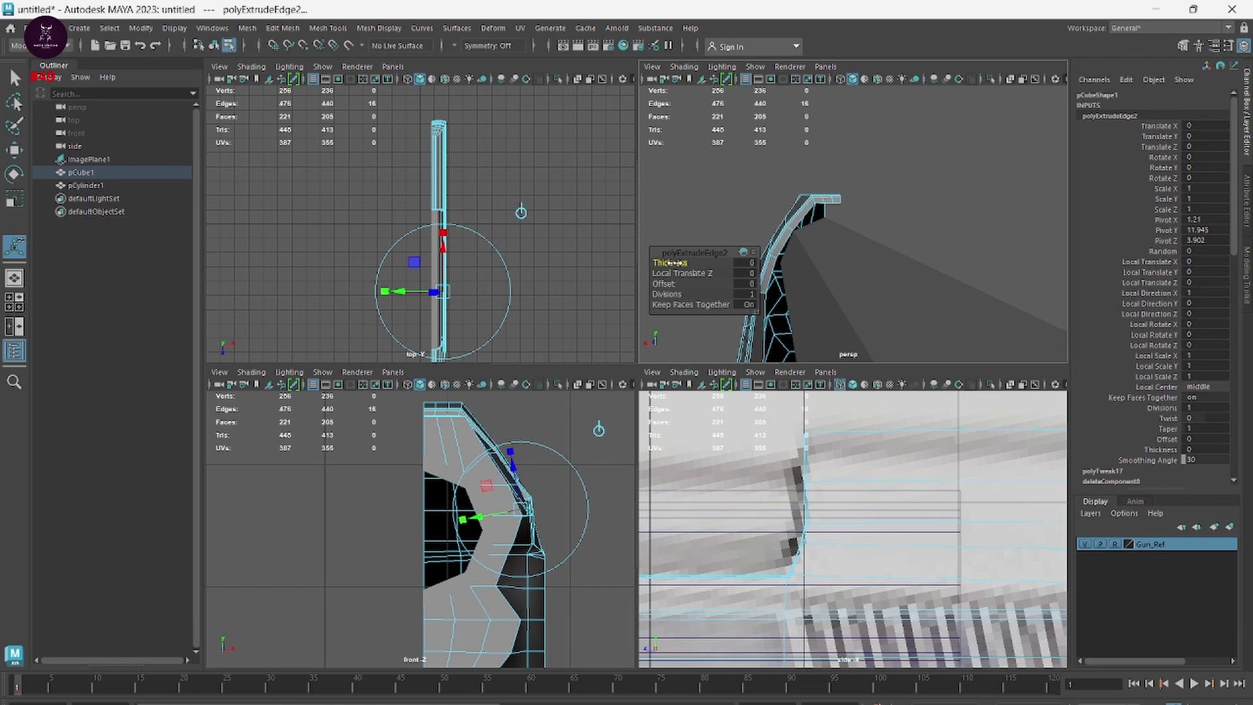
drag(670, 262, 682, 286)
key(ctrl+z)
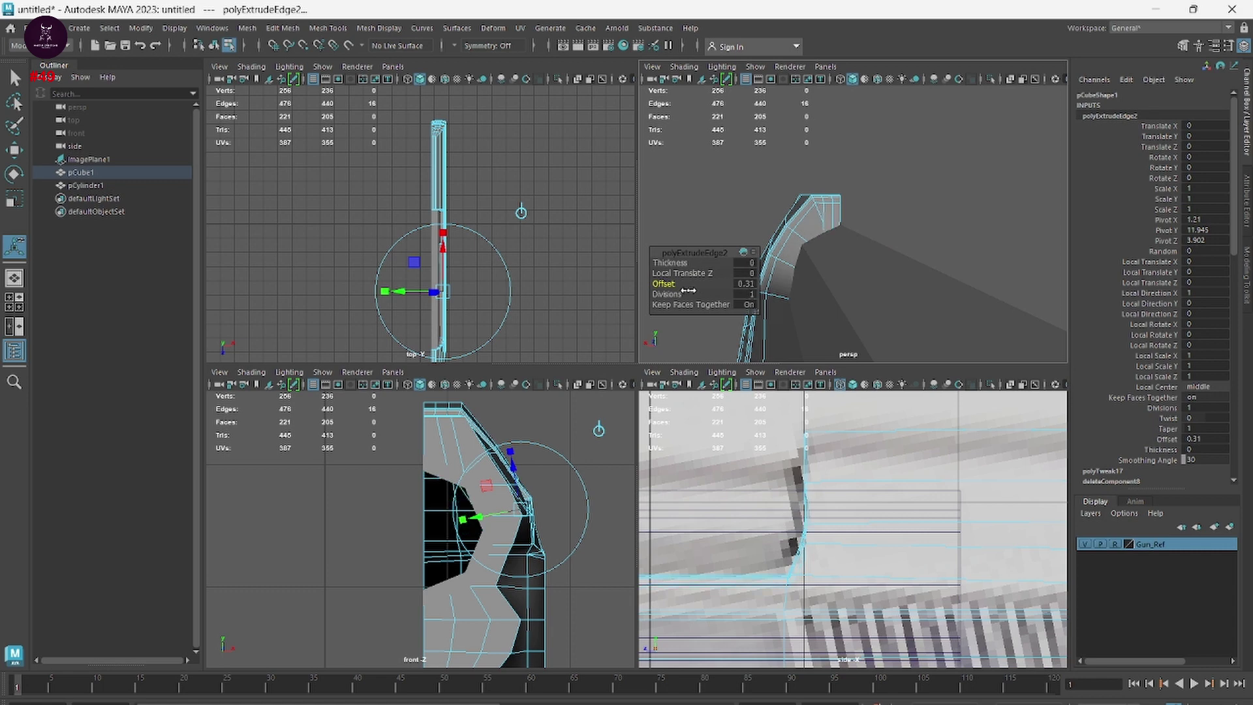
alt+drag(764, 290, 1001, 243)
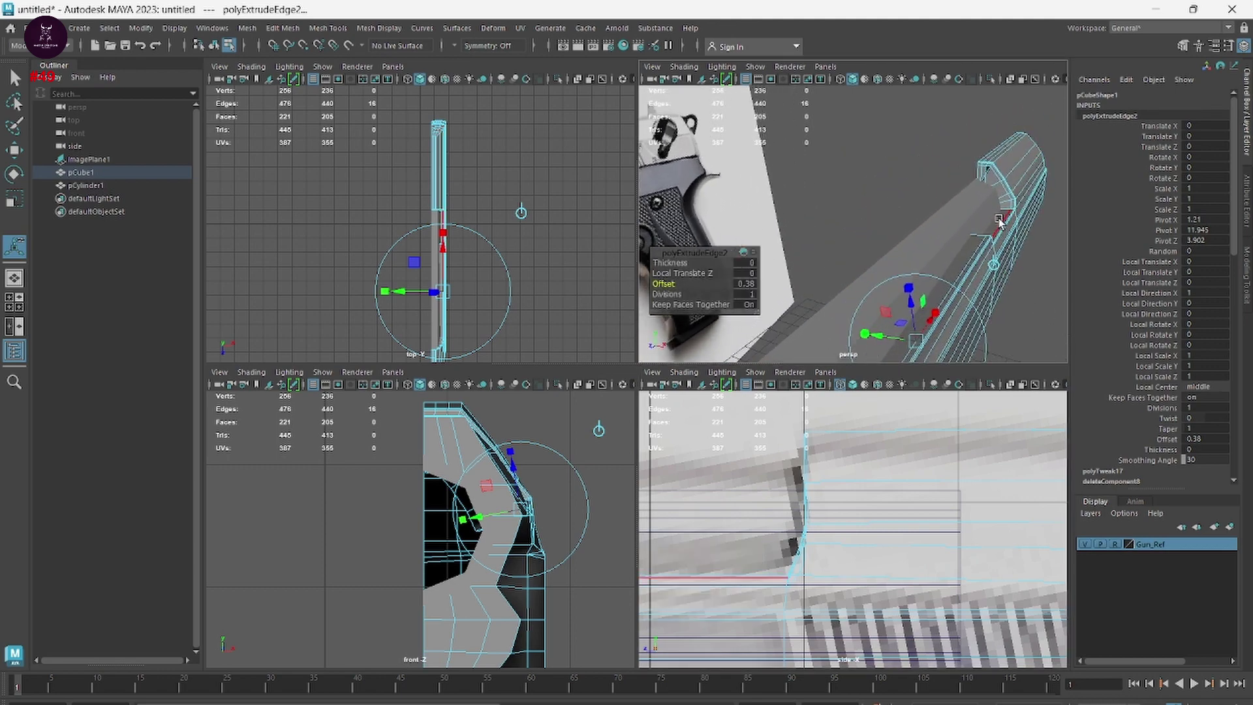
alt+drag(997, 277, 852, 242)
key(ctrl+z)
- Return to object mode and scale the barrel cylinder uniformly to 1.81
click(1021, 163)
scroll(852, 242, down, 2)
right_drag(784, 148, 836, 132)
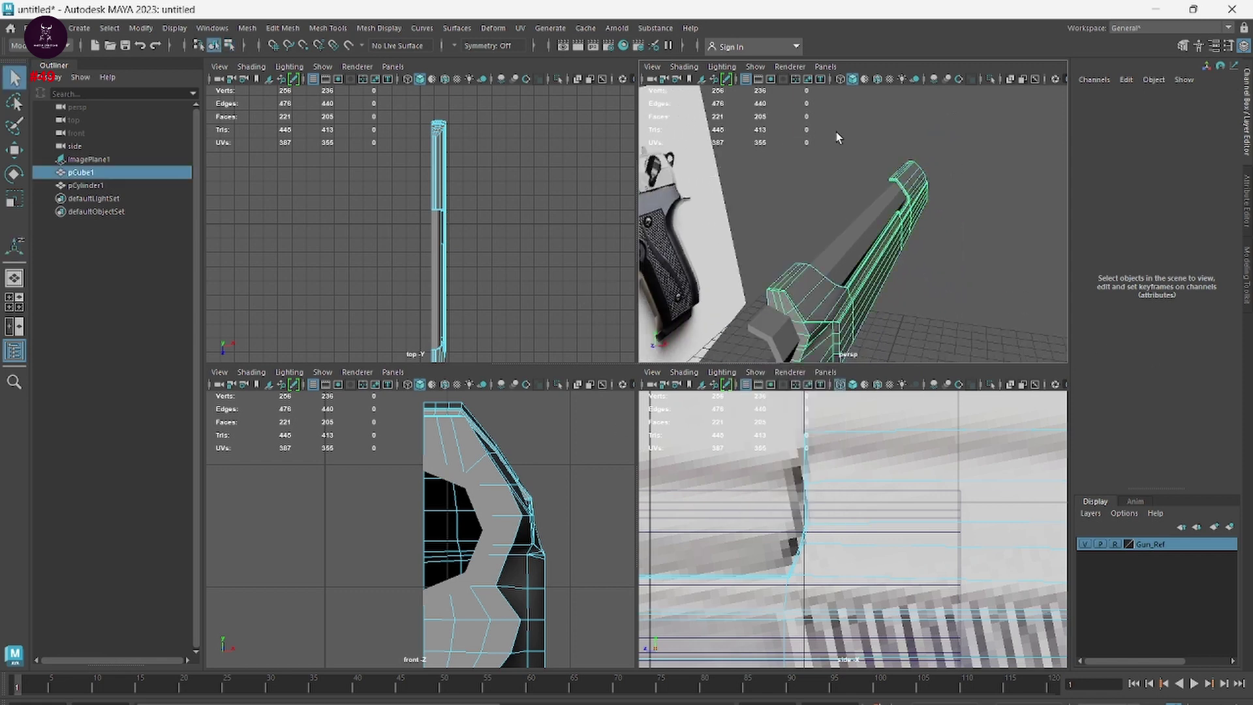
click(843, 259)
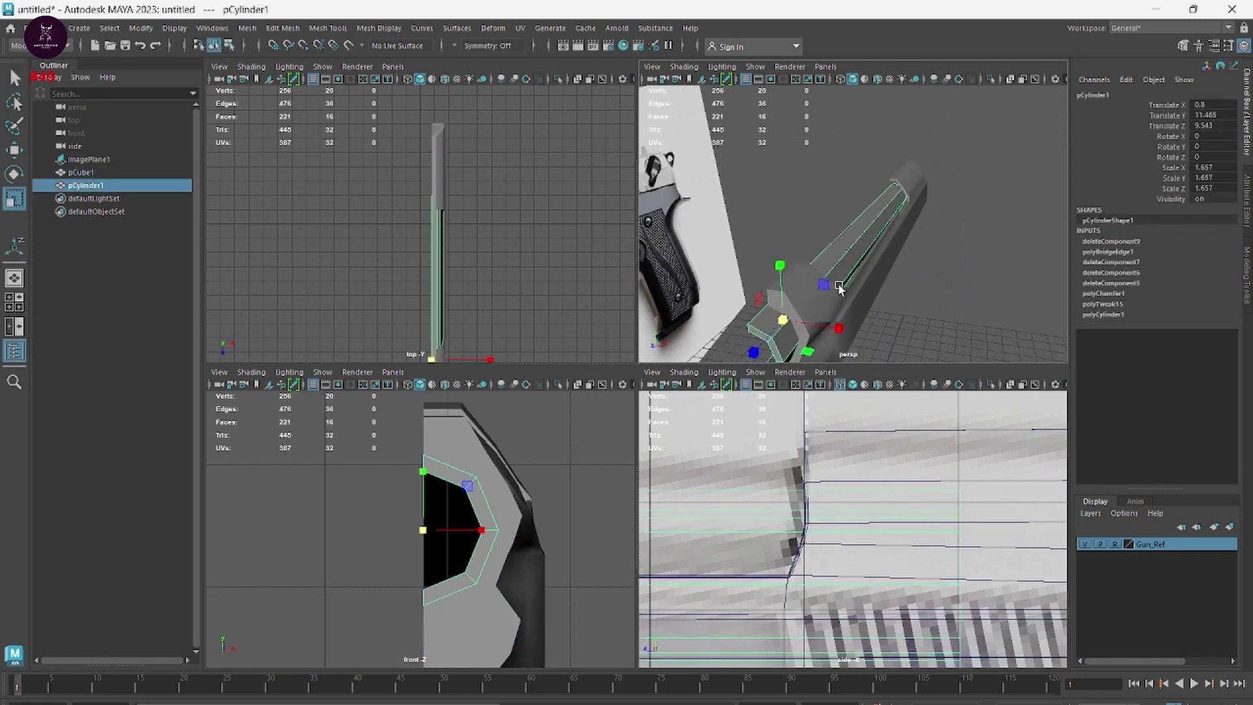
drag(783, 324, 842, 332)
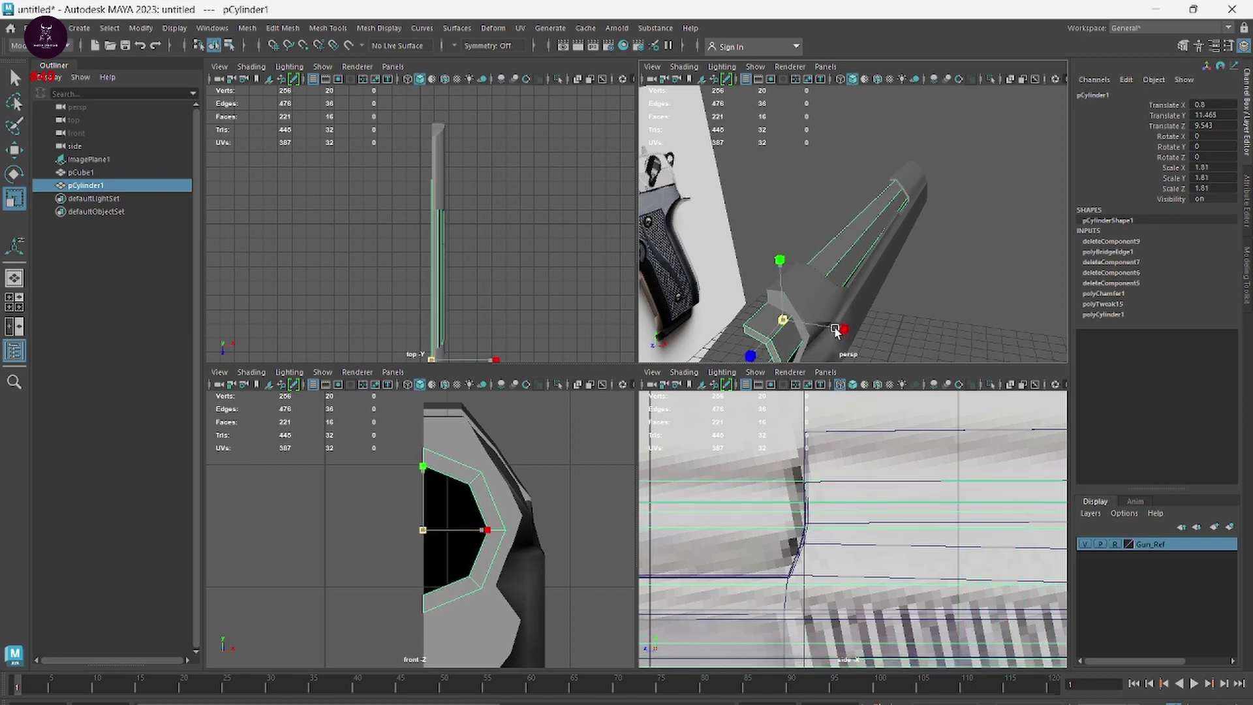
click(972, 247)
- Switch the slide mesh to vertex selection and pick the centreline vertex inside the front block, ready for moving
alt+right_drag(852, 228, 1072, 331)
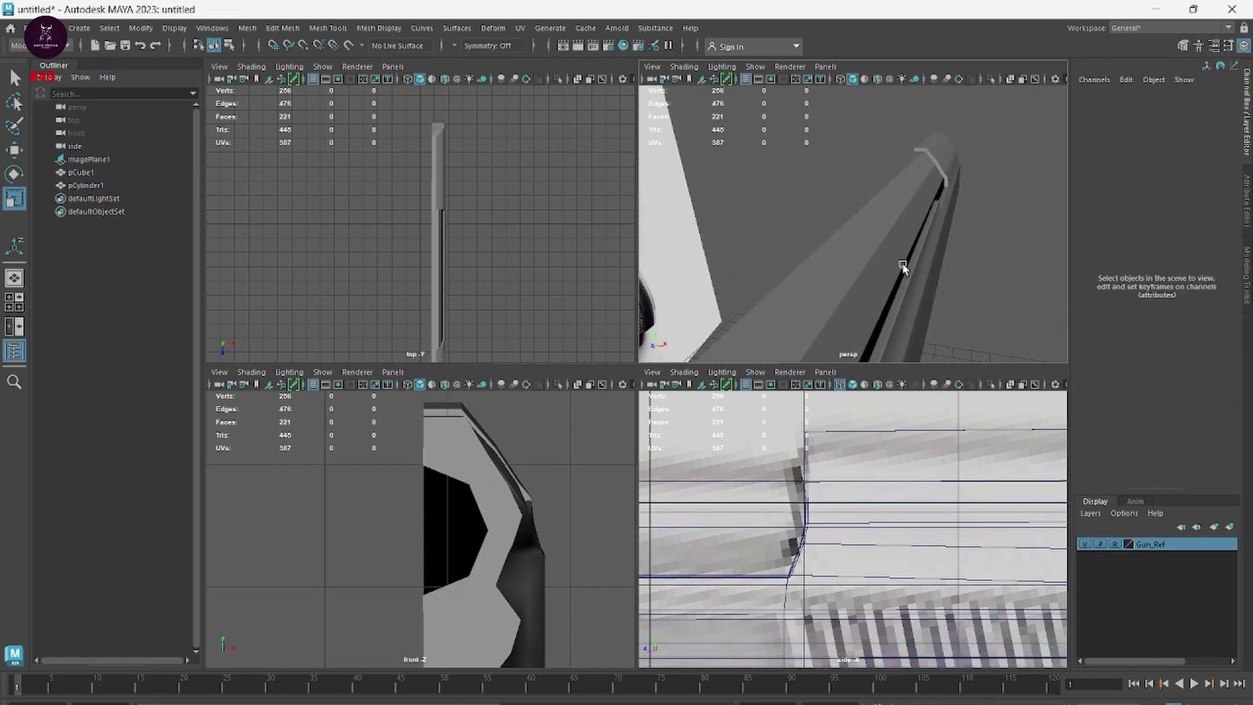
alt+drag(904, 267, 933, 216)
alt+right_drag(934, 215, 823, 313)
alt+drag(901, 349, 934, 327)
click(893, 176)
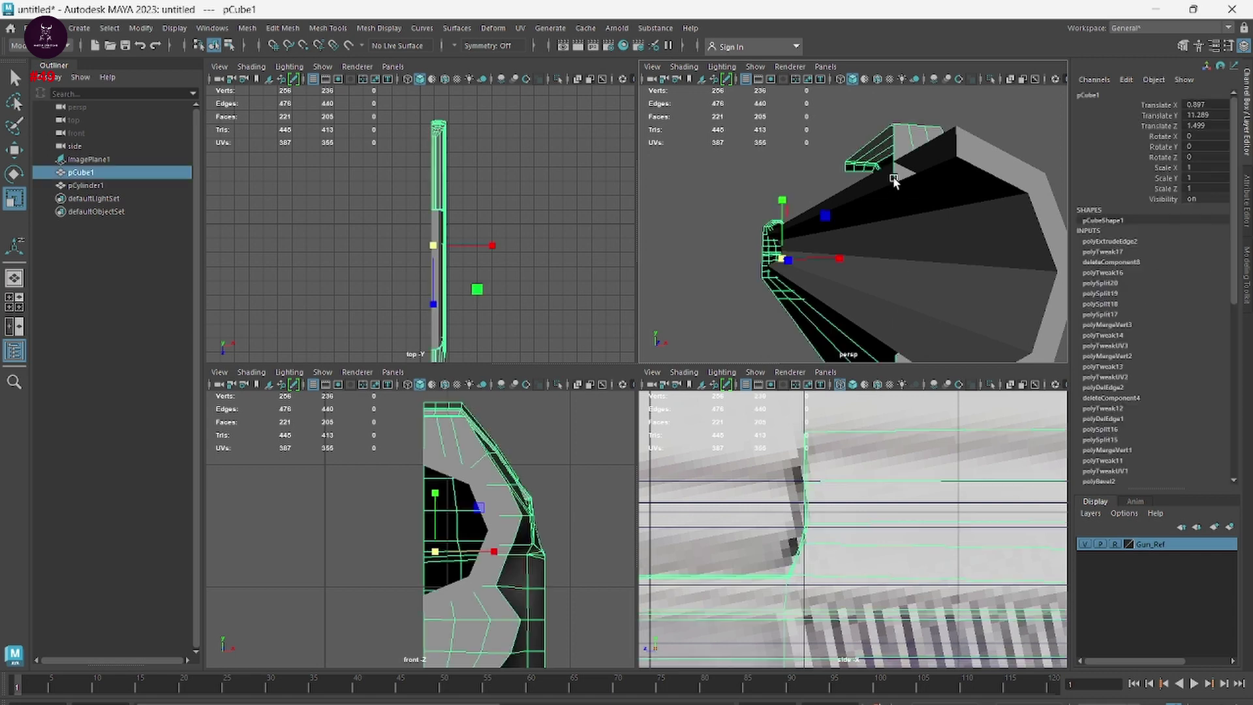
right_click(896, 179)
right_drag(848, 177, 842, 176)
drag(904, 194, 970, 300)
click(1010, 175)
click(979, 257)
key(w)
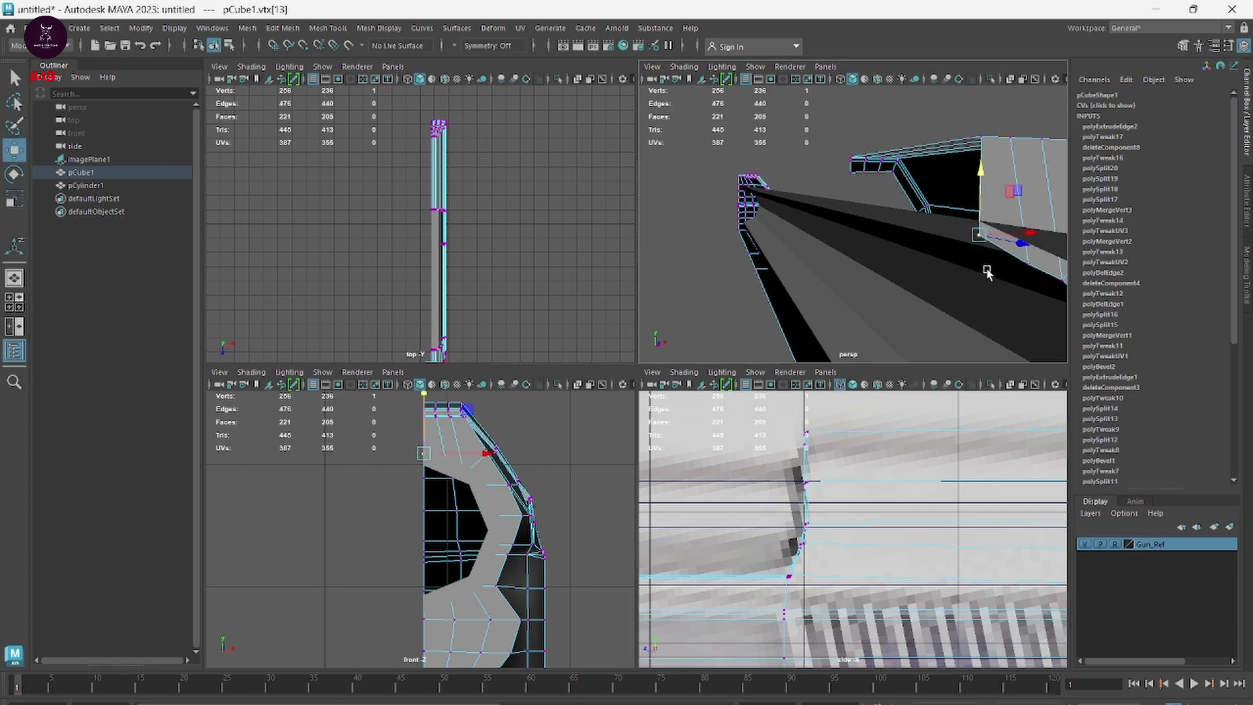
- Select the four vertices along the lower inner edge of the slide's upper opening and try to move them
alt+drag(986, 271, 846, 353)
alt+right_drag(846, 352, 919, 320)
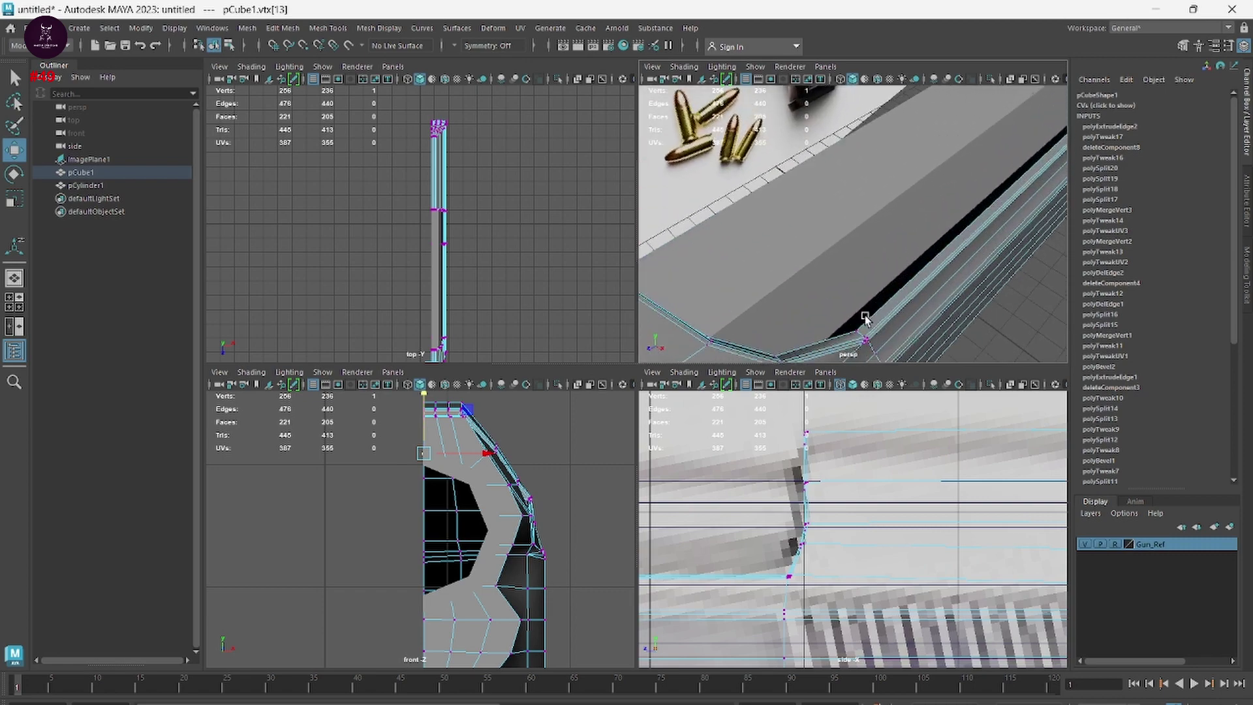
alt+drag(864, 318, 891, 206)
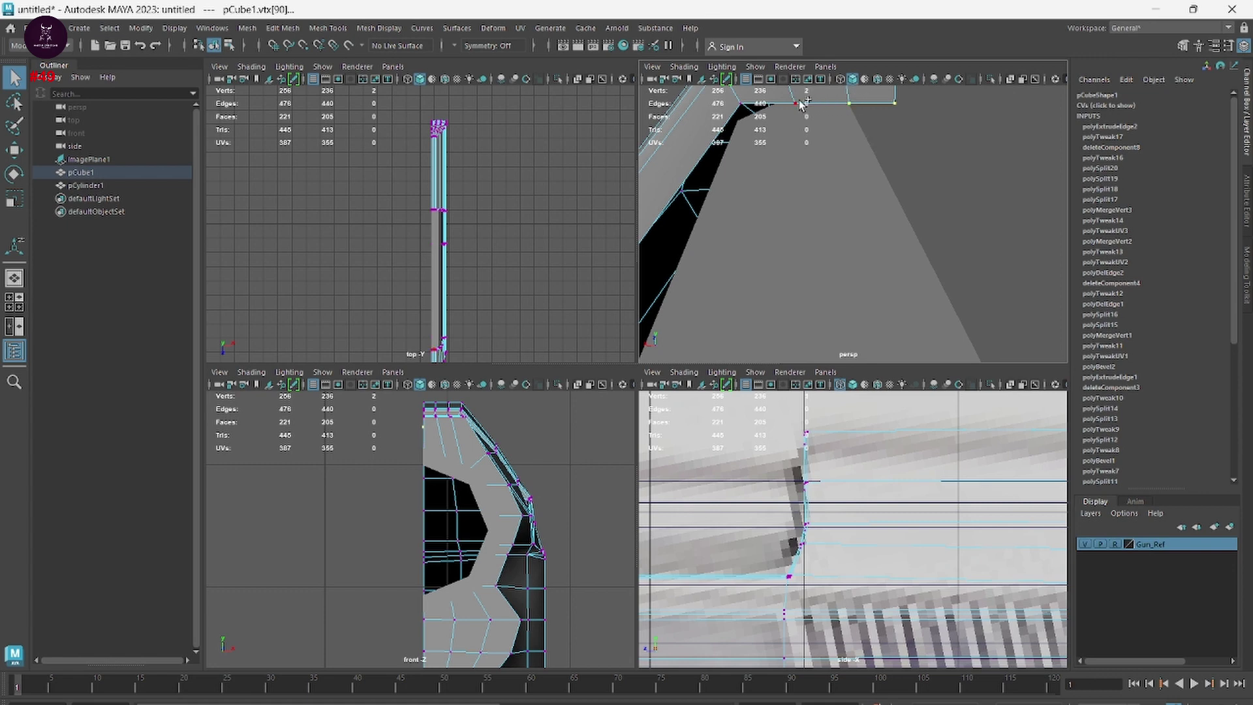
key(w)
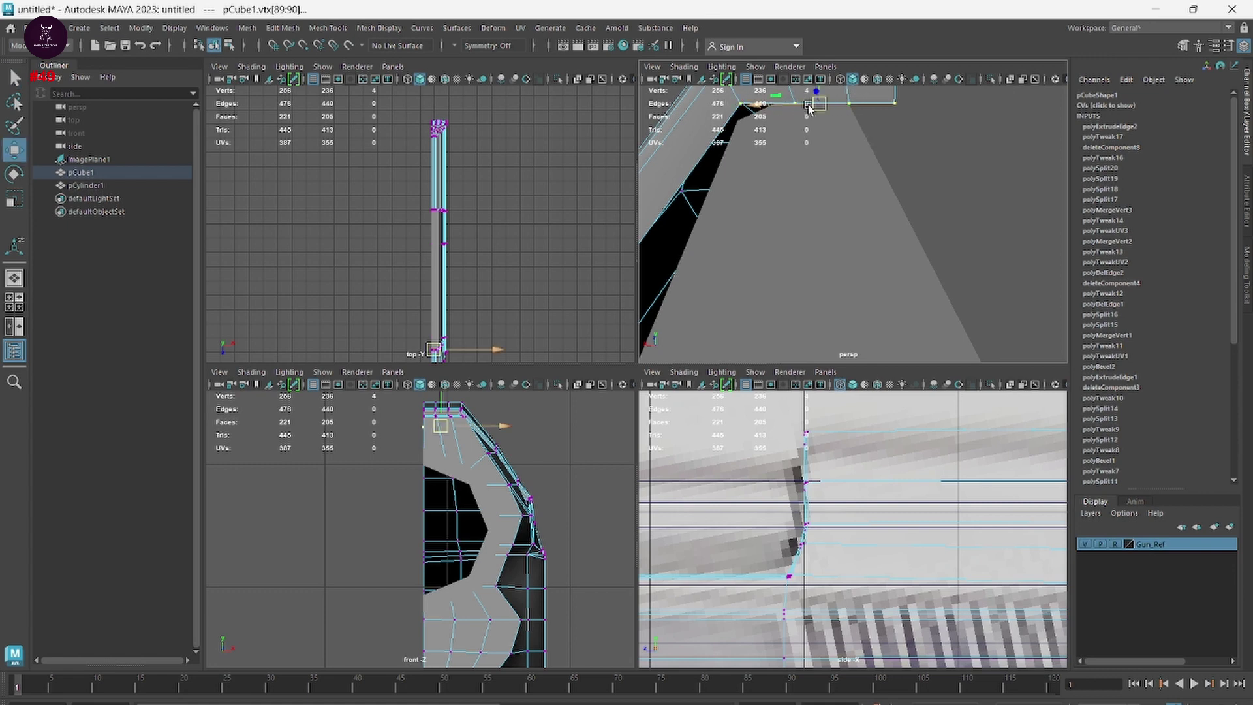
alt+middle_drag(858, 165, 876, 207)
drag(850, 171, 816, 271)
alt+drag(905, 297, 822, 244)
key(ctrl+z)
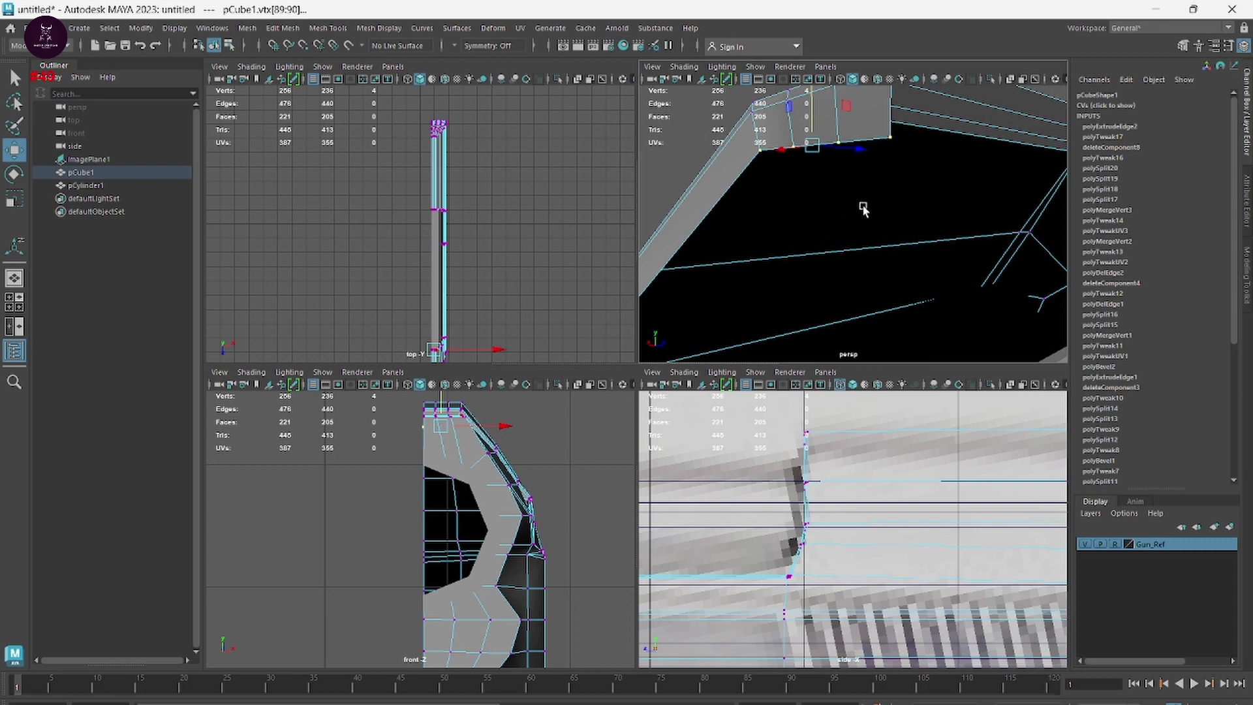
- Select the three edges along the lower inner rim of the slide's upper opening, try moving them down, and undo the move
alt+drag(863, 205, 808, 277)
drag(861, 208, 825, 302)
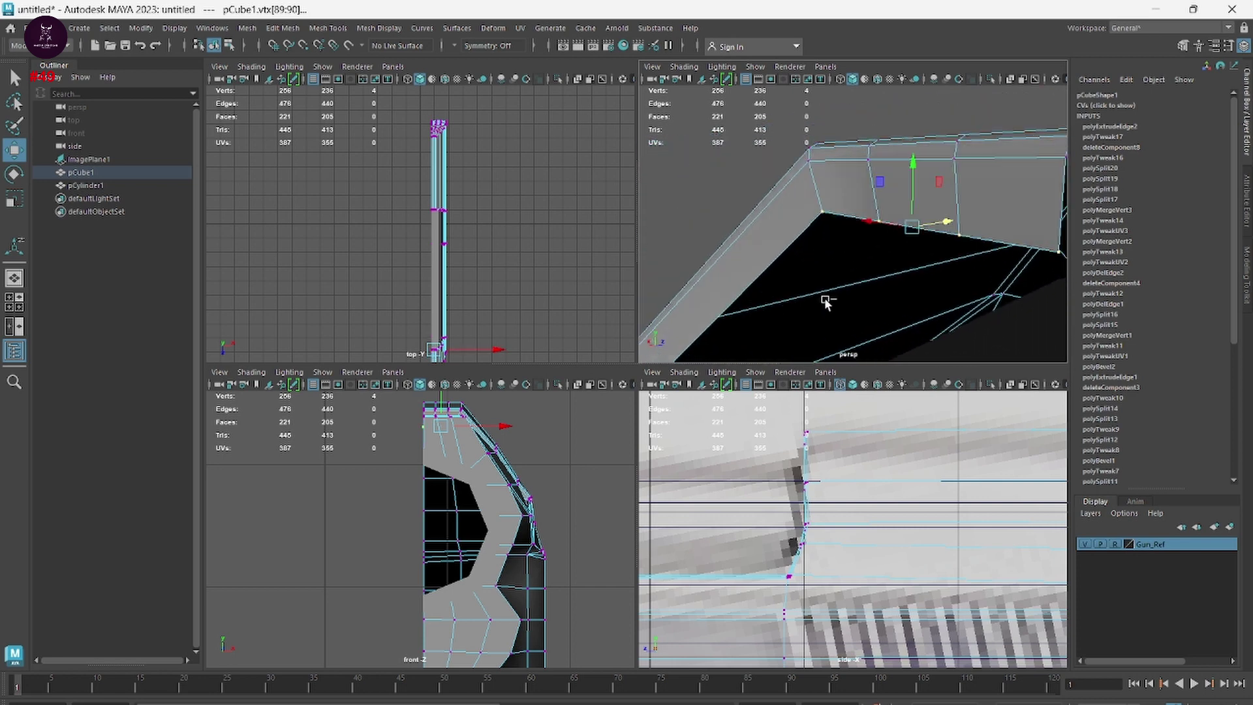
click(867, 230)
right_drag(853, 143, 854, 108)
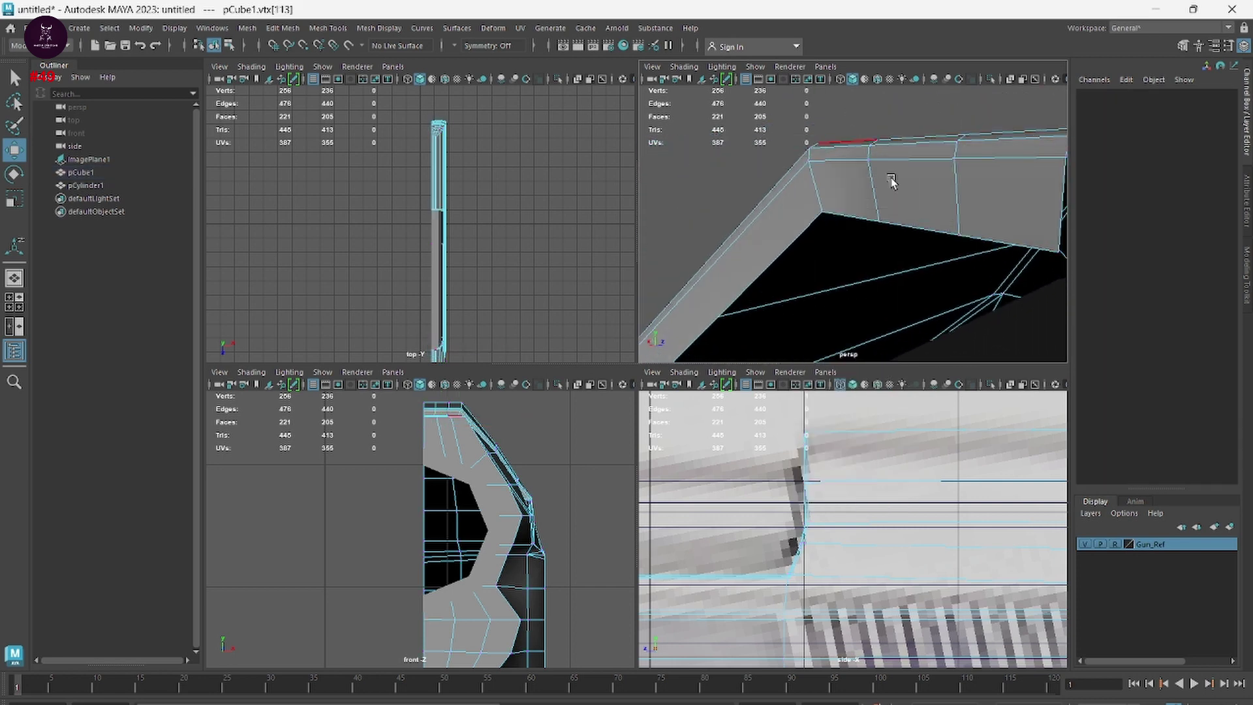
click(1014, 243)
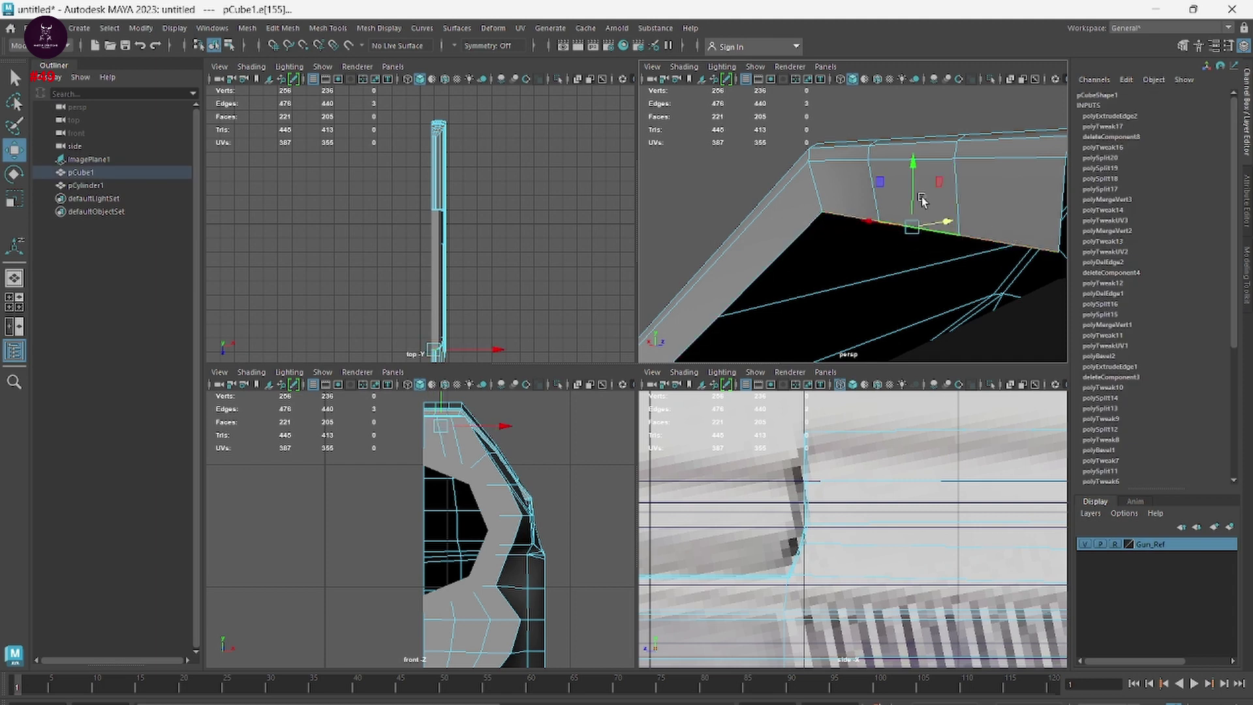
drag(913, 198, 919, 263)
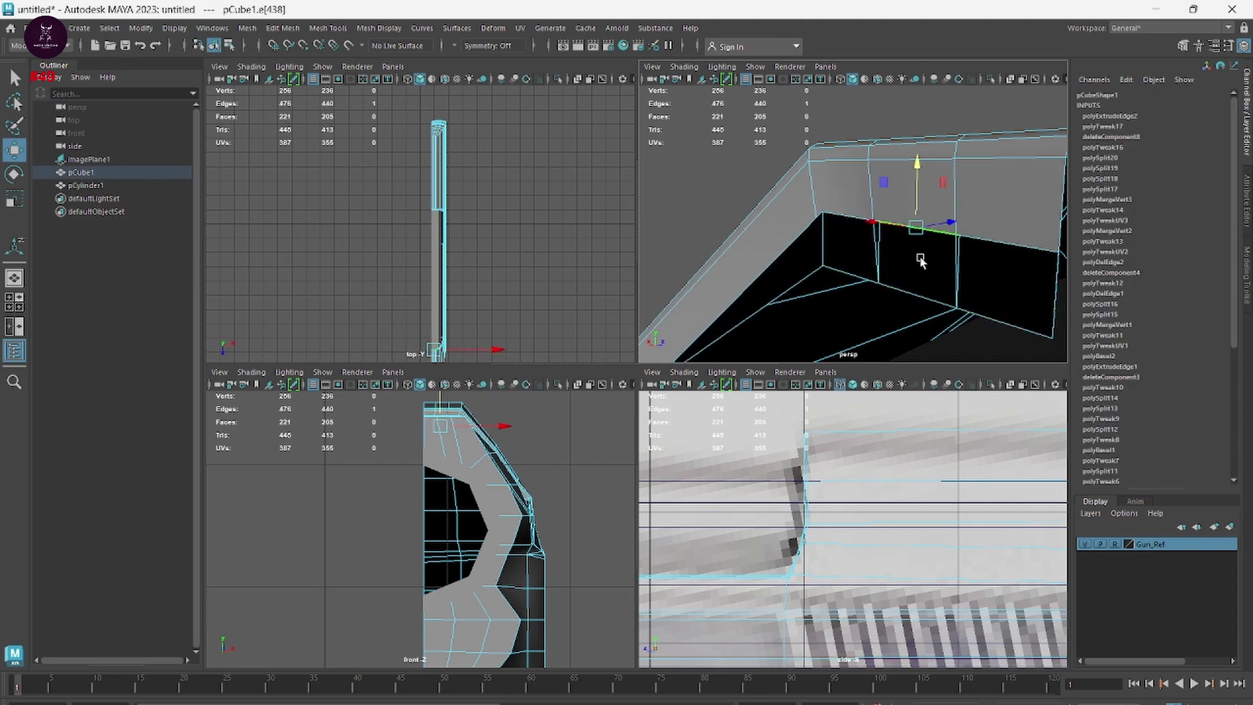
key(ctrl+z)
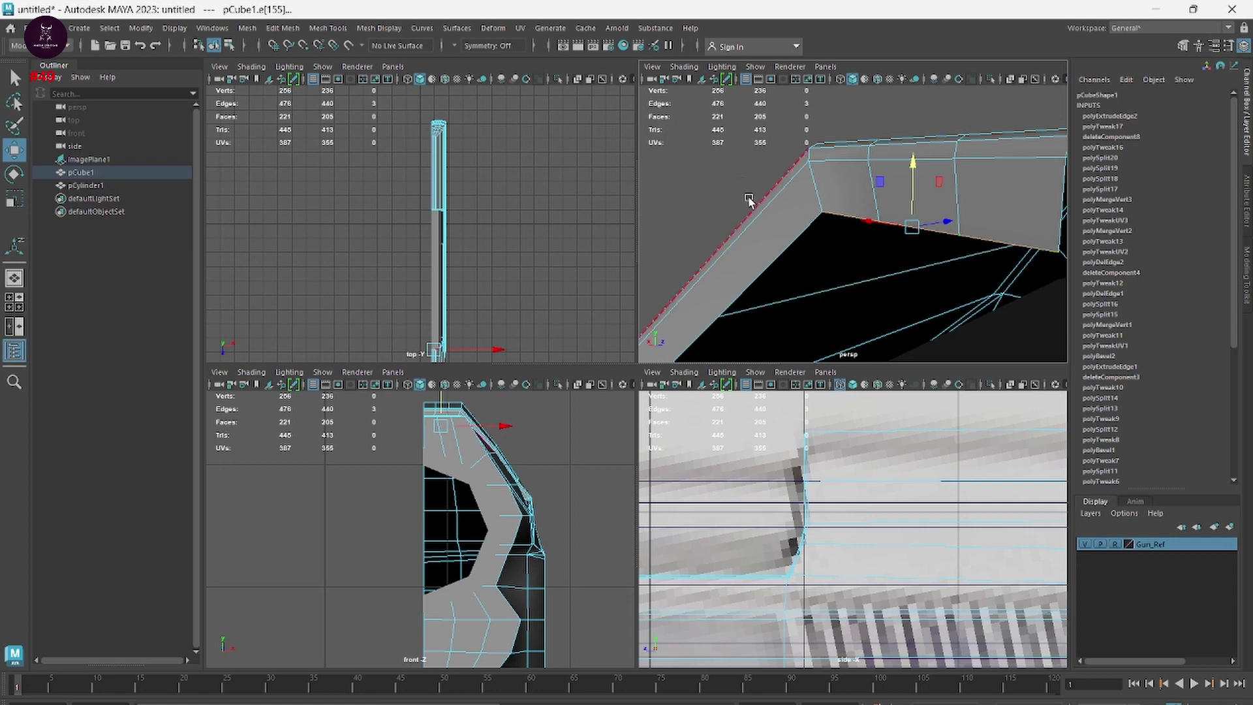
- Reselect the run of three edges on the opening's lower inner rim and try again to move it vertically
click(749, 201)
click(851, 212)
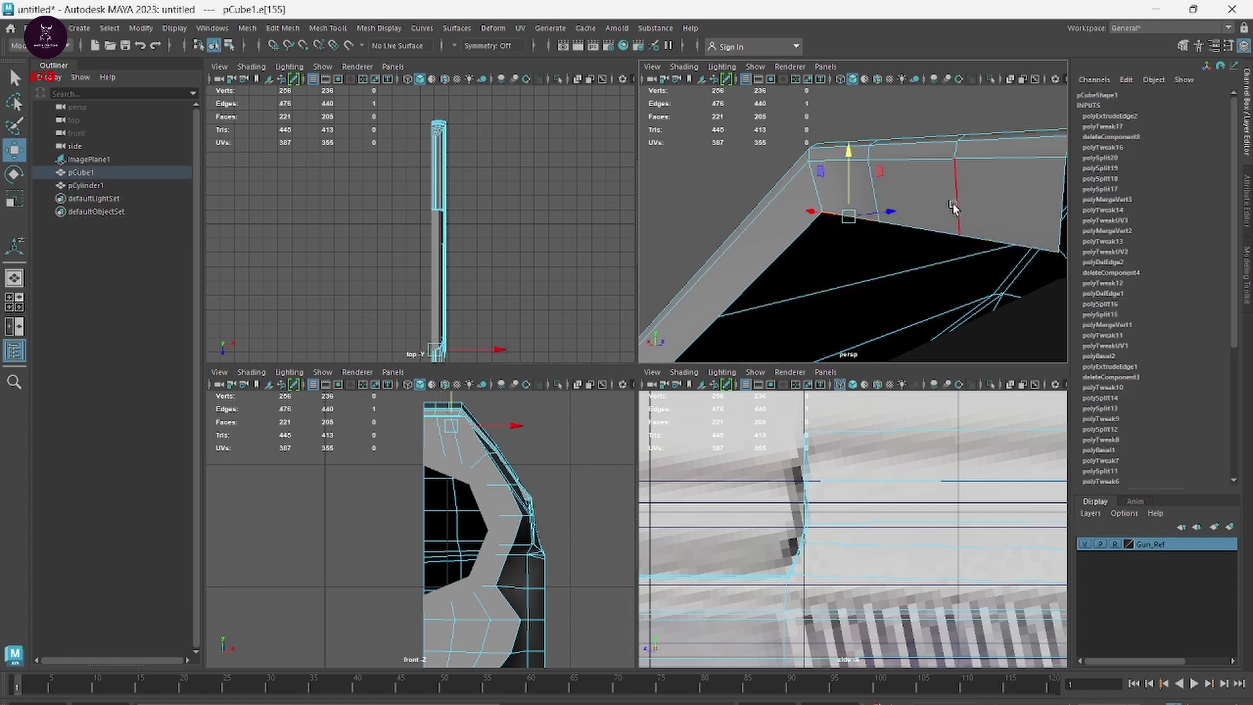
shift+double_click(1012, 226)
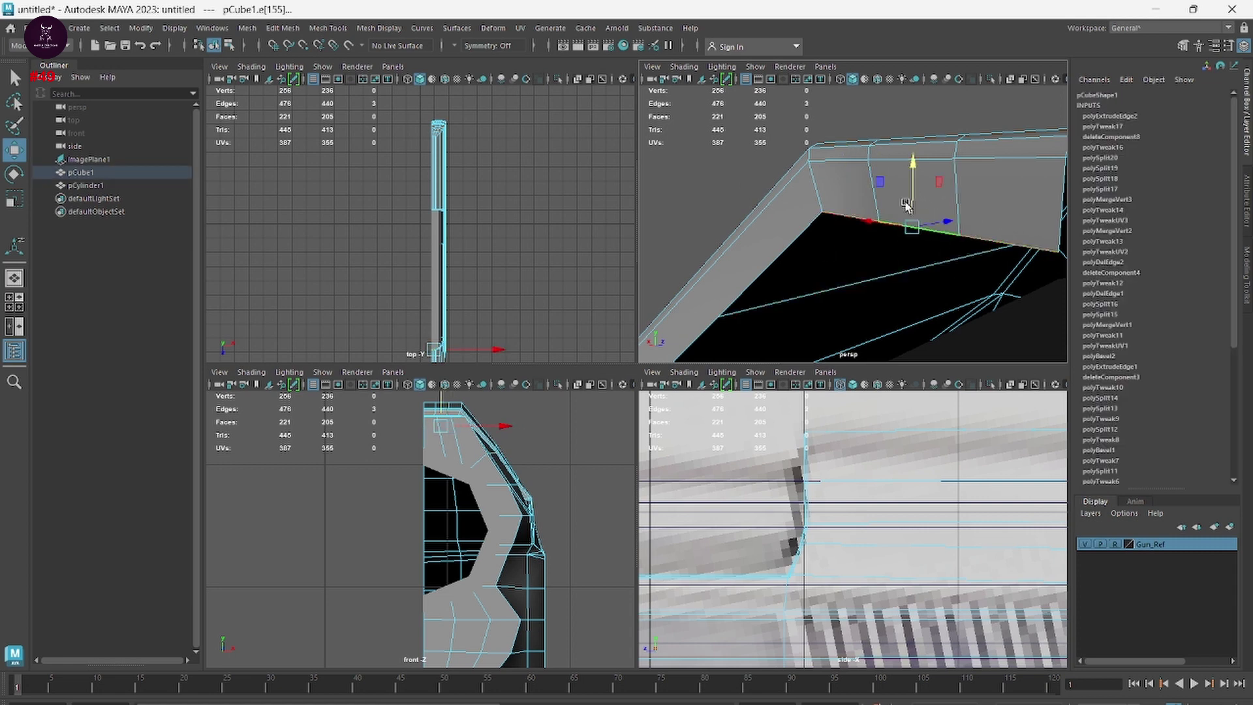
drag(919, 286, 919, 287)
click(848, 161)
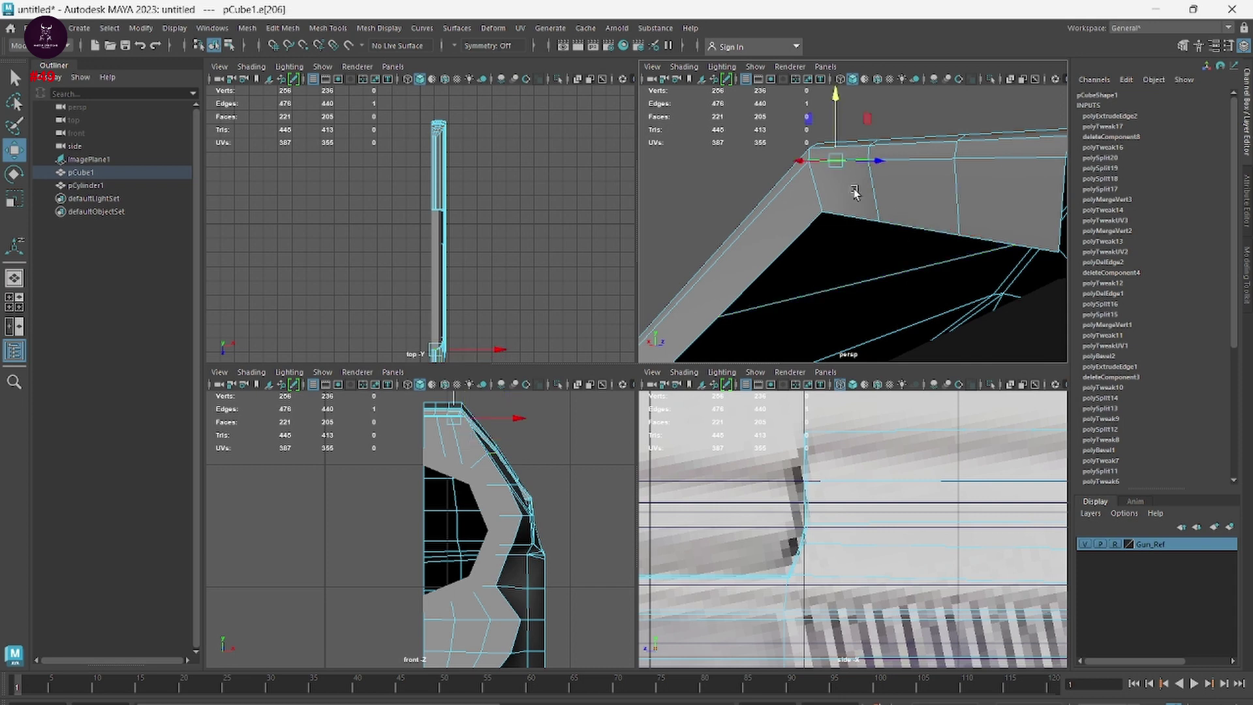
key(ctrl+z)
- Try to pull the lower rim edges down individually, starting with the middle edge and following with the centreline edge
double_click(827, 215)
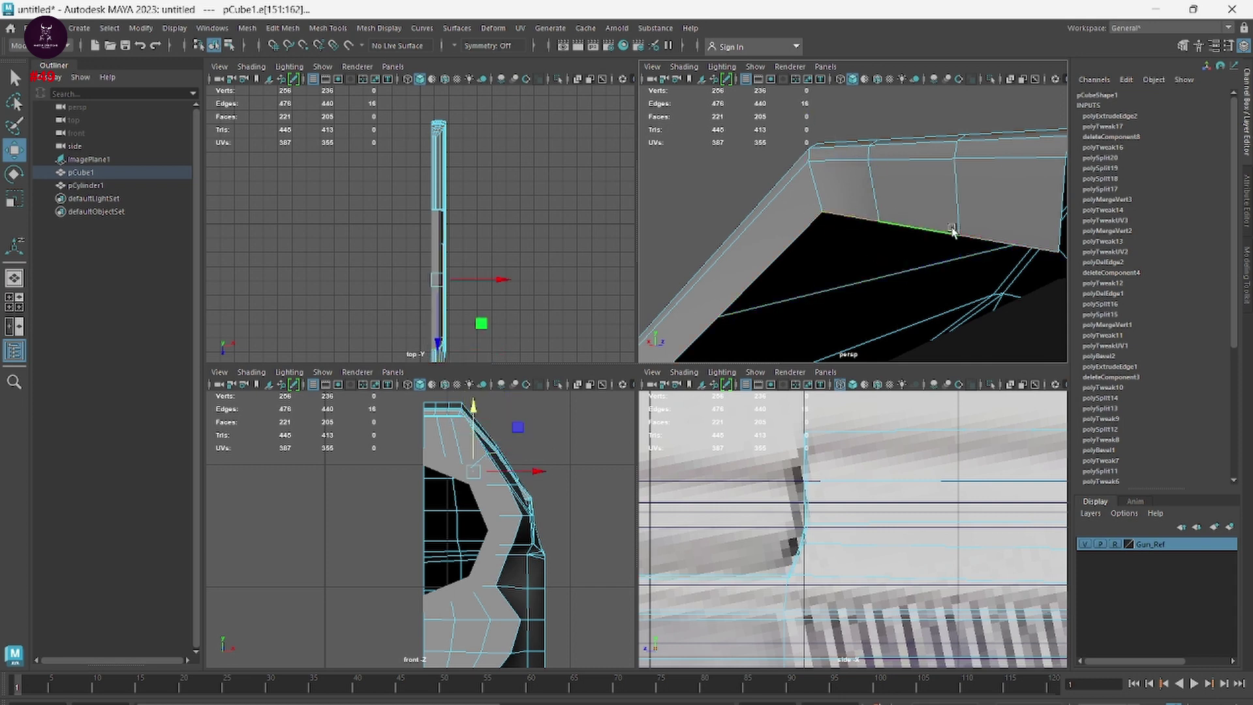
click(990, 245)
click(903, 245)
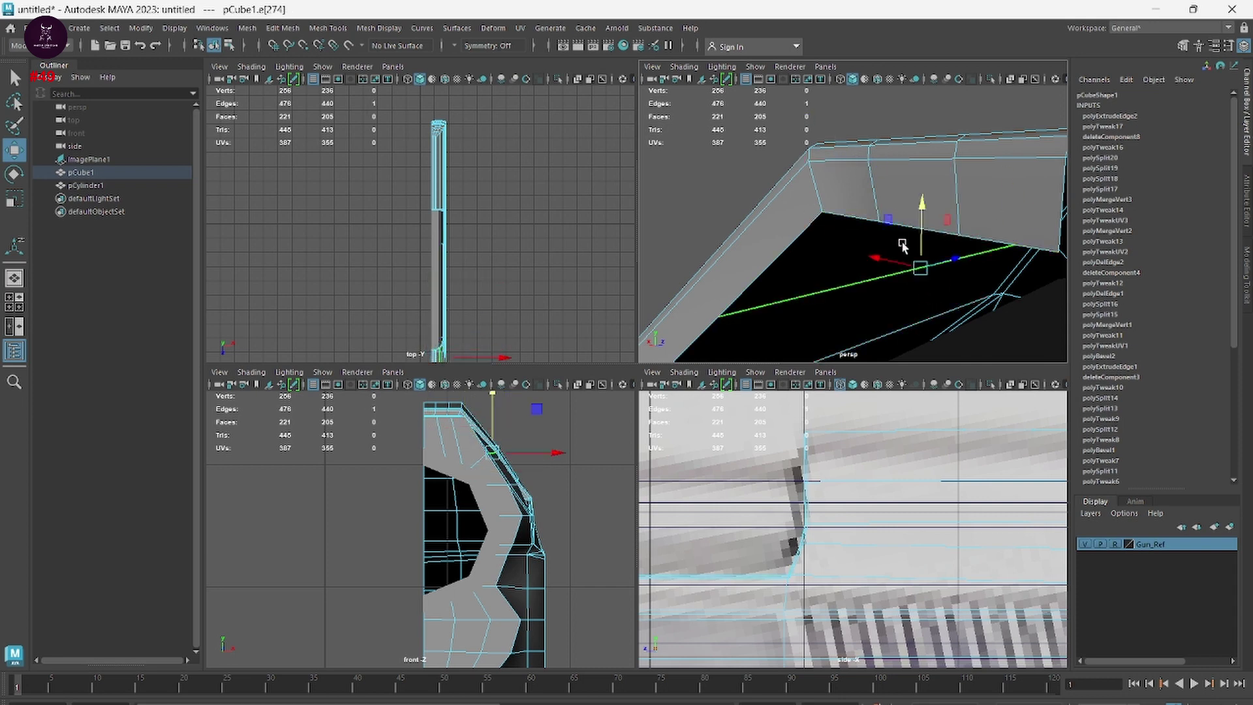
click(908, 234)
drag(921, 203, 921, 268)
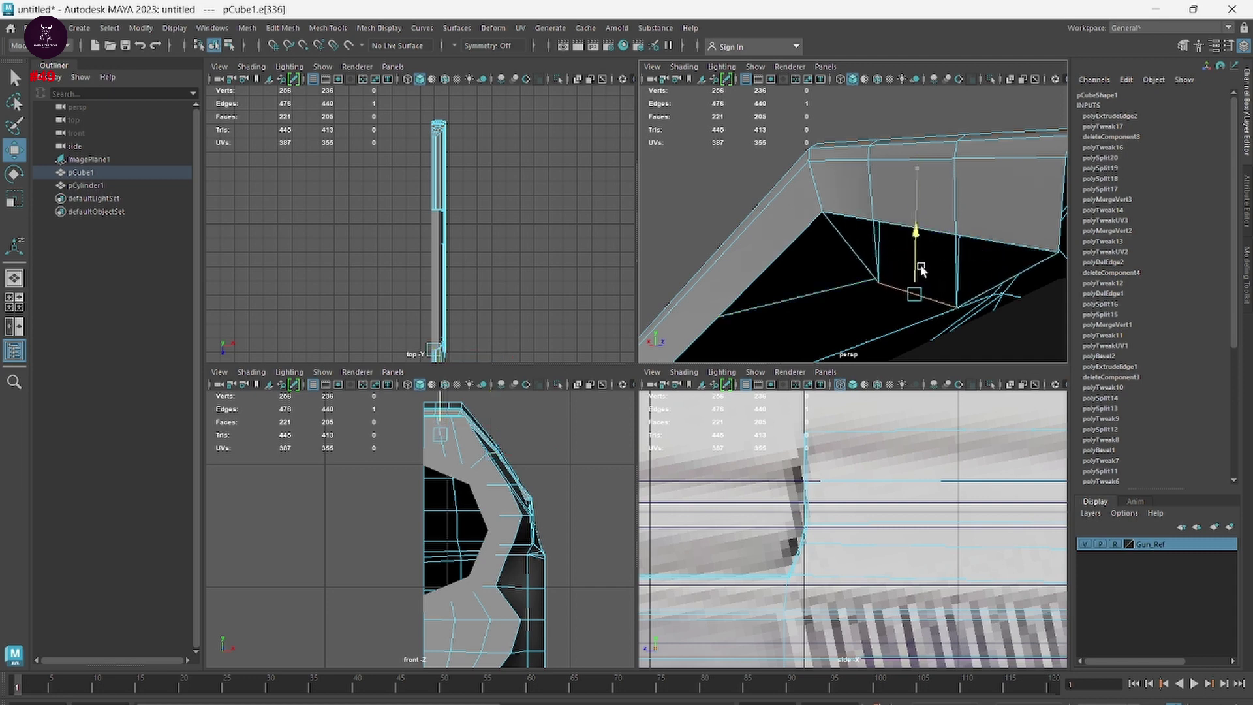
click(990, 243)
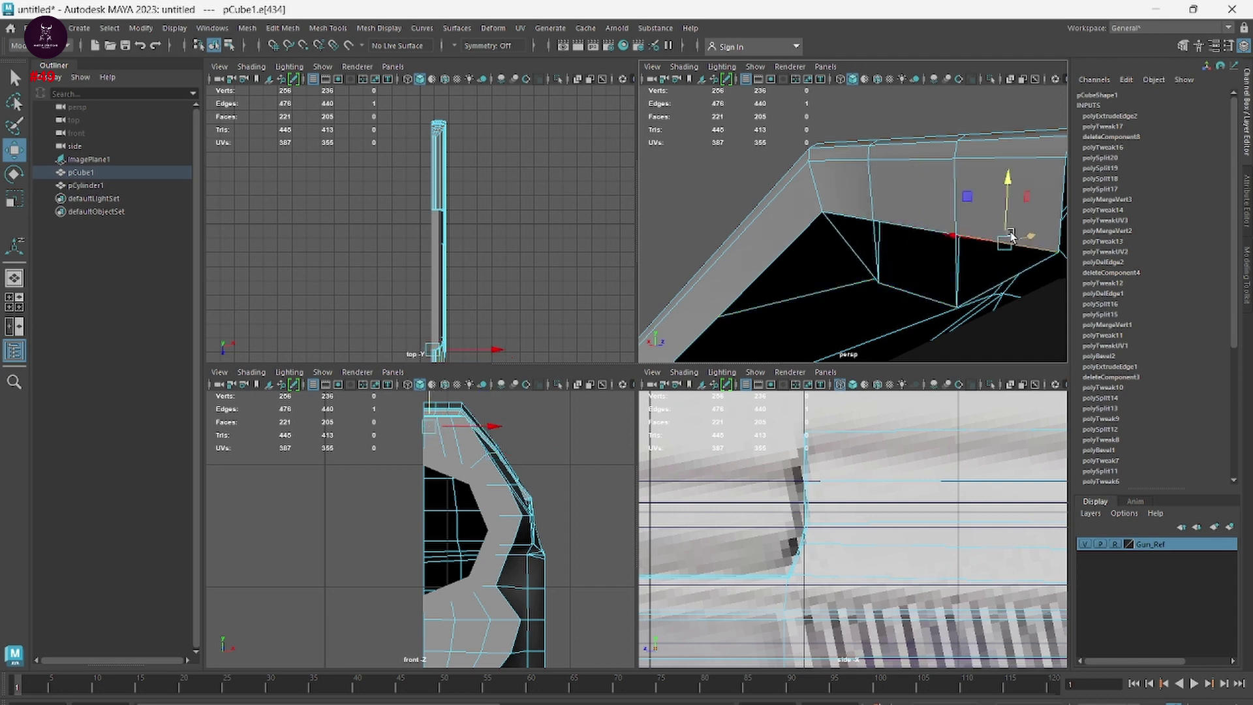
drag(1006, 212, 926, 261)
- Undo the individual edge moves on the opening's lower inner rim
key(ctrl+z)
key(ctrl+z)
key(ctrl+z)
key(ctrl+z)
click(829, 193)
key(ctrl+z)
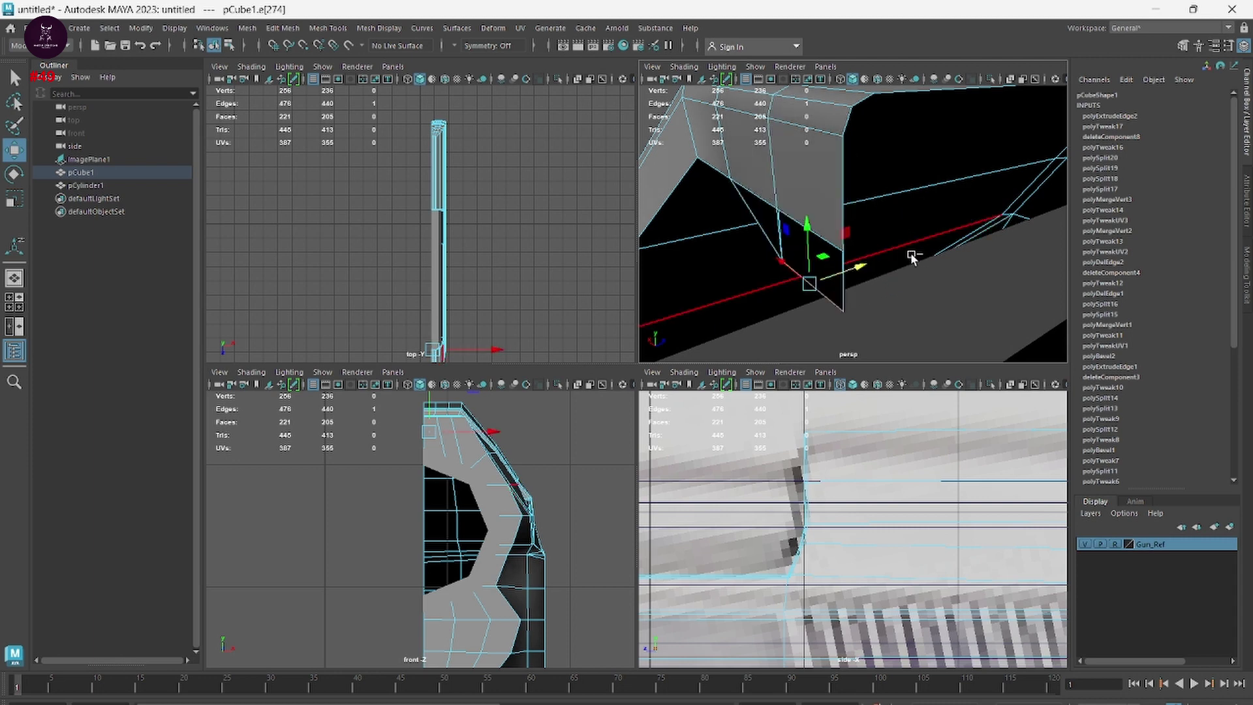
key(ctrl+z)
- Select the face loop forming the inner thickness around the slide's upper opening and delete it
scroll(907, 261, down, 5)
right_drag(903, 195, 904, 231)
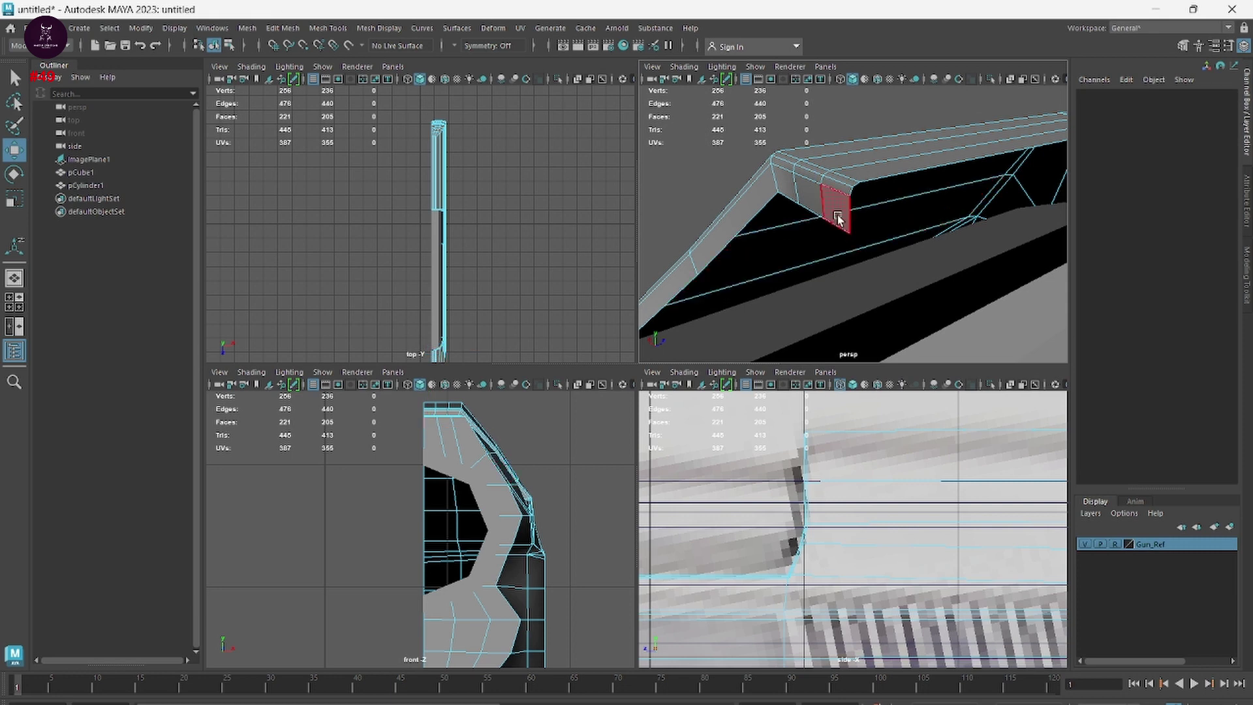
click(836, 207)
alt+drag(875, 291, 806, 333)
alt+middle_drag(806, 333, 1168, 196)
alt+middle_drag(543, 274, 846, 240)
key(space)
alt+drag(685, 347, 1035, 582)
alt+drag(535, 287, 502, 246)
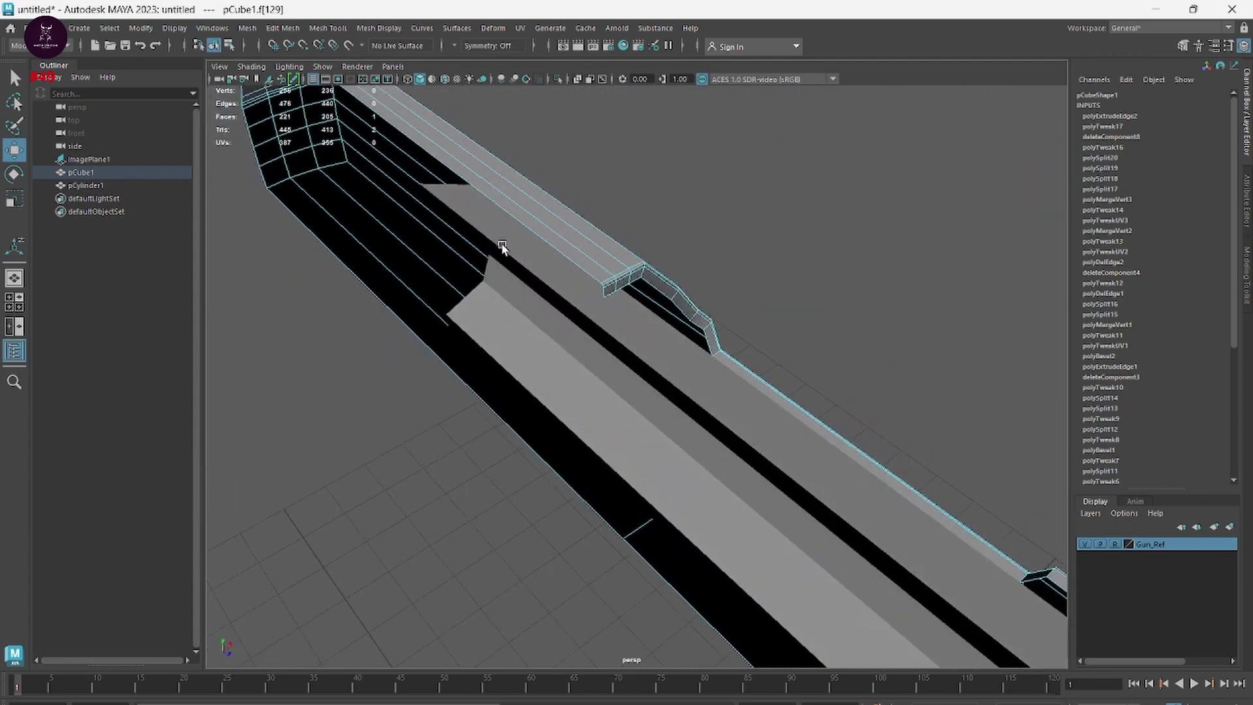
double_click(610, 291)
key(Delete)
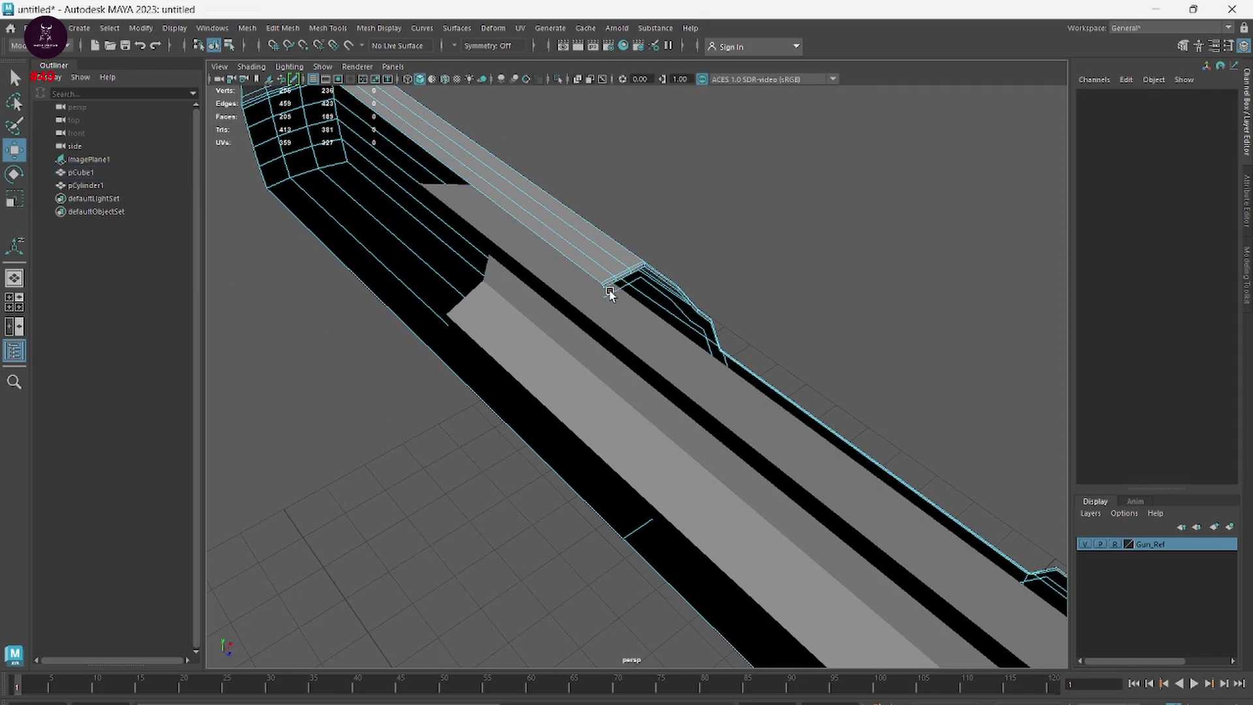
- Select the leftover floating edge loop below the slide's upper opening and try to delete it
alt+right_drag(610, 291, 503, 294)
click(503, 328)
click(517, 321)
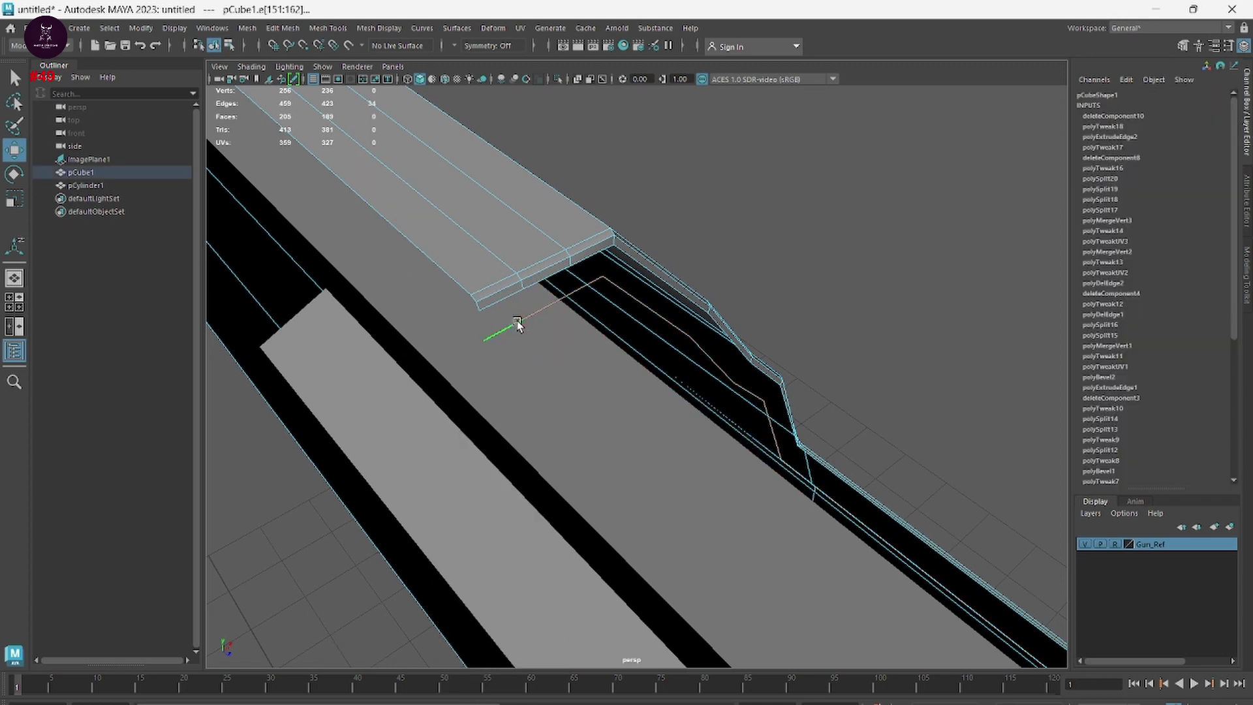
click(674, 368)
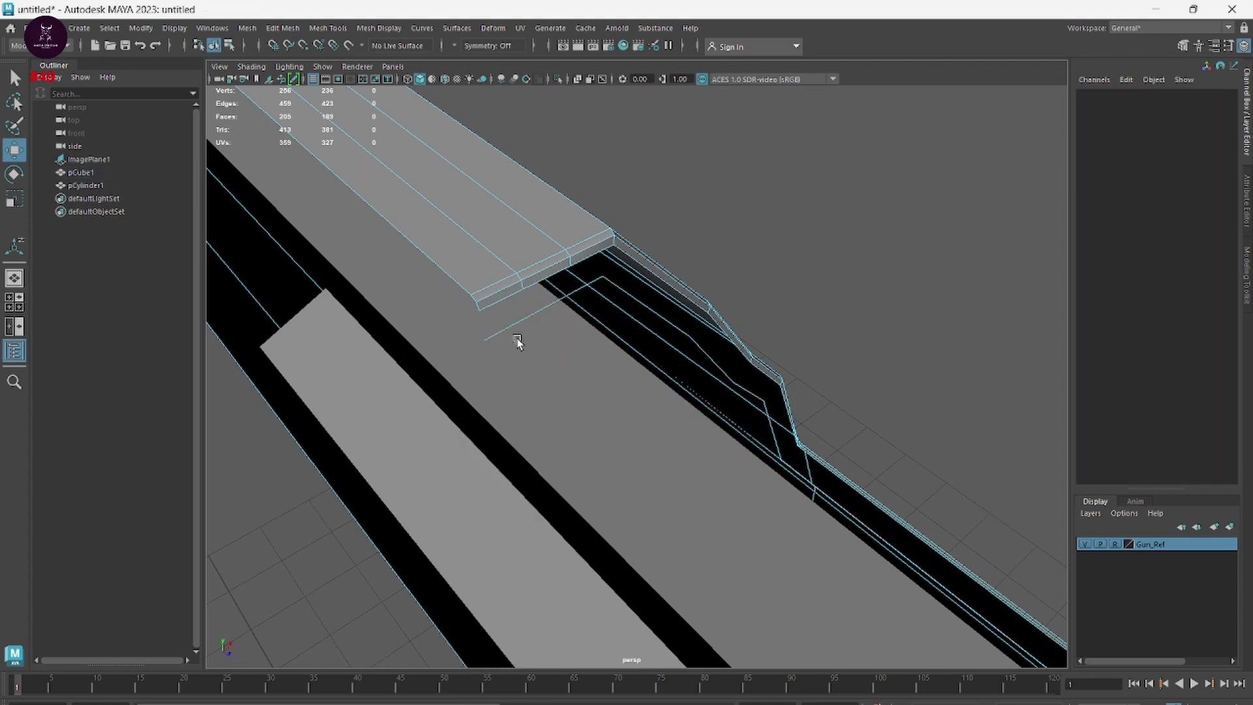
click(498, 327)
click(495, 330)
double_click(503, 335)
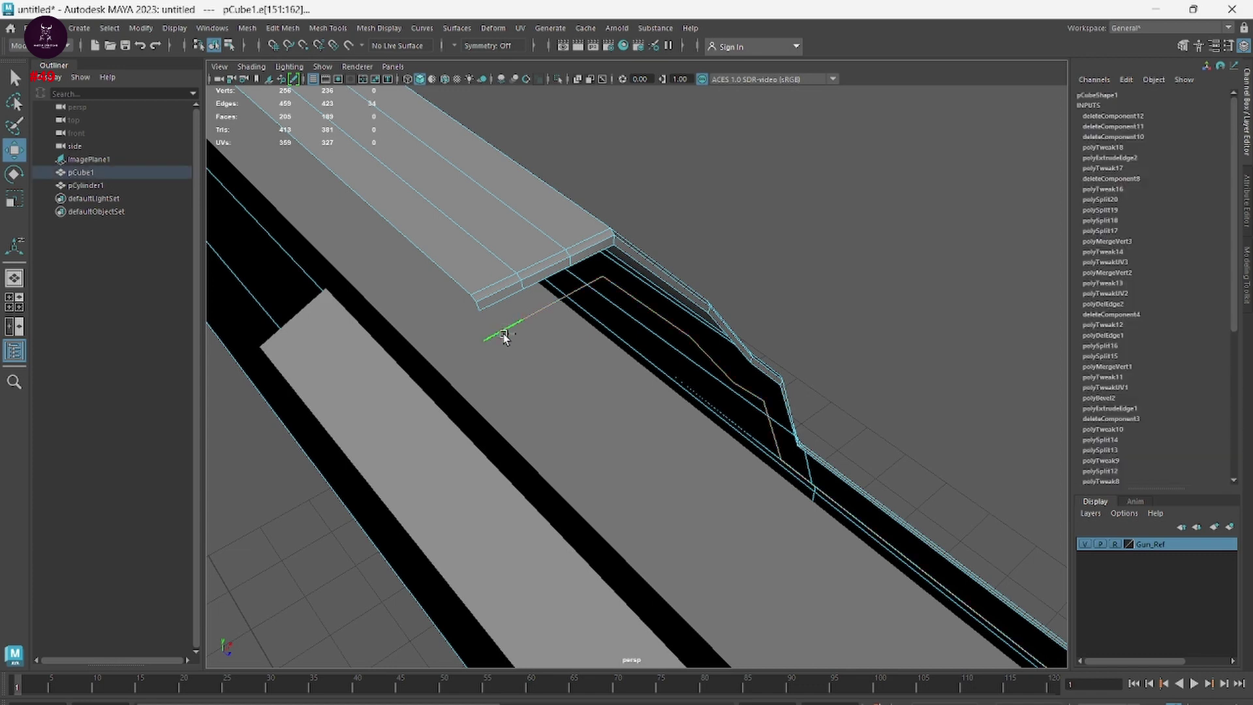
- Try repeatedly to remove the floating edge loop together with its vertices using Delete Edge/Vertex
key(ctrl+Delete)
key(ctrl+Delete)
key(ctrl+Delete)
key(ctrl+Delete)
key(ctrl+Delete)
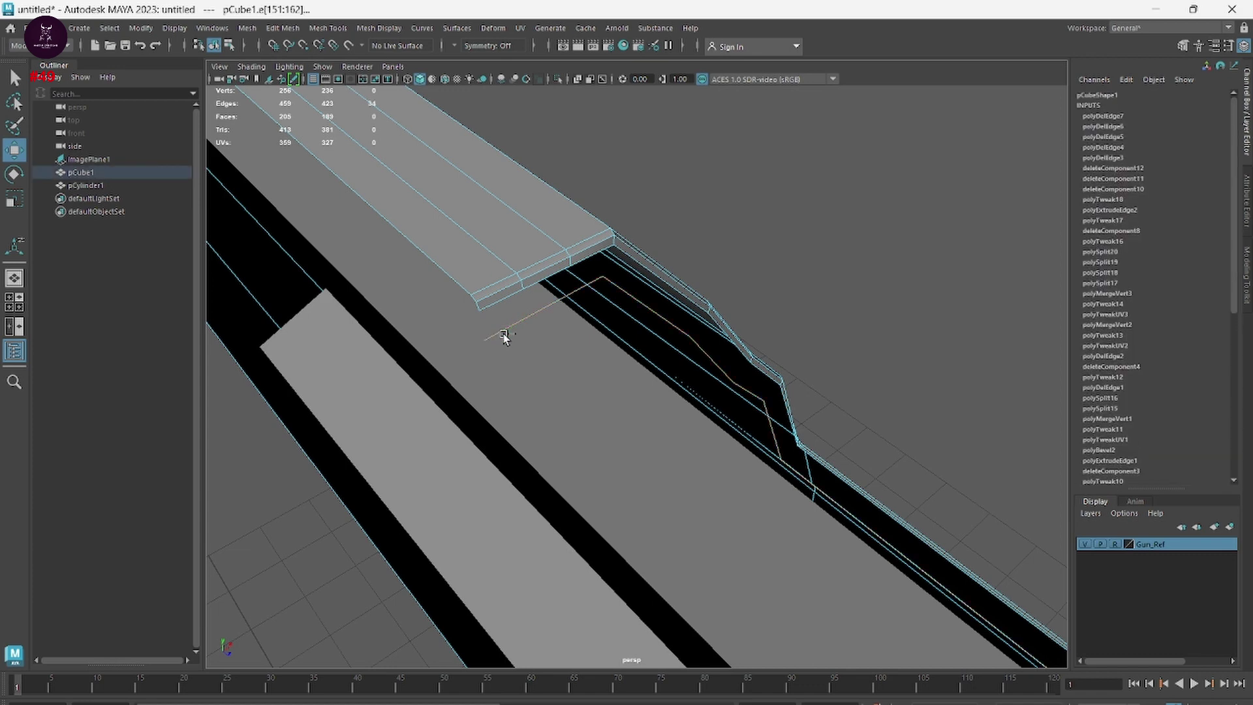
key(ctrl+Delete)
key(ctrl+Delete)
key(ctrl+Delete)
key(ctrl+Delete)
key(ctrl+Delete)
key(ctrl+Delete)
key(ctrl+Delete)
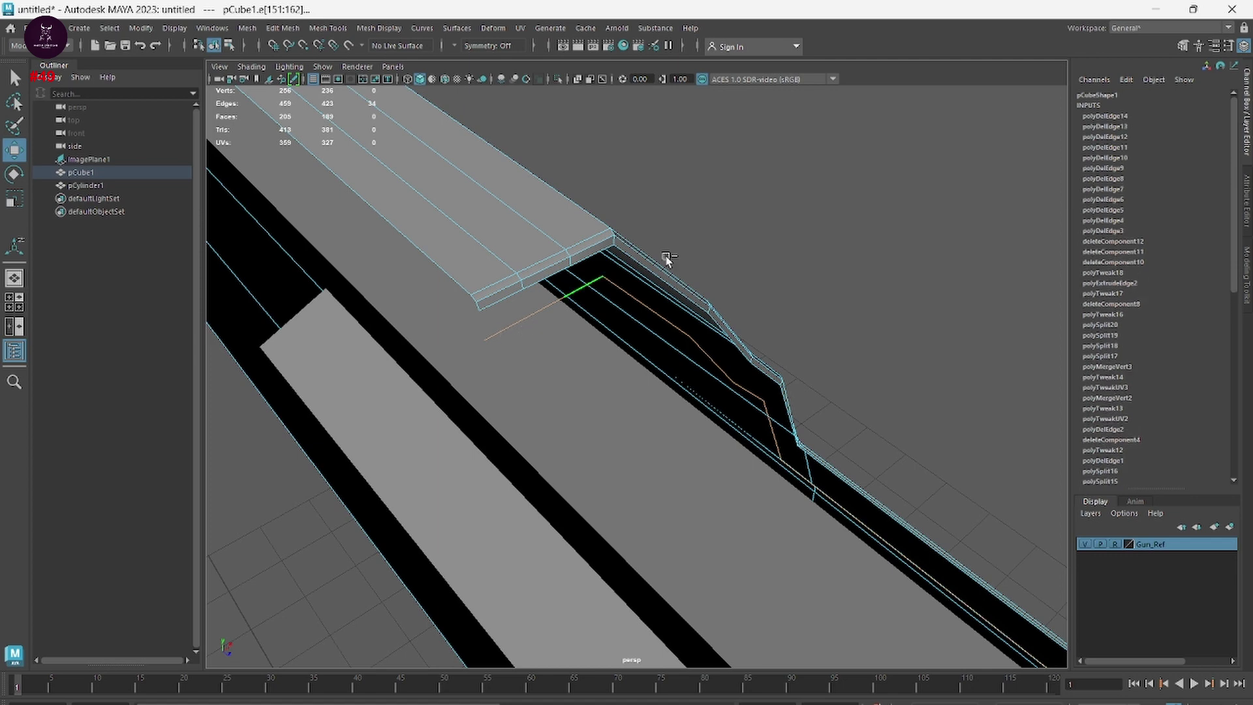
click(663, 272)
double_click(535, 314)
- Check the faces near the floating edges, and return the slide mesh to object mode with the whole object selected
right_drag(536, 314, 535, 325)
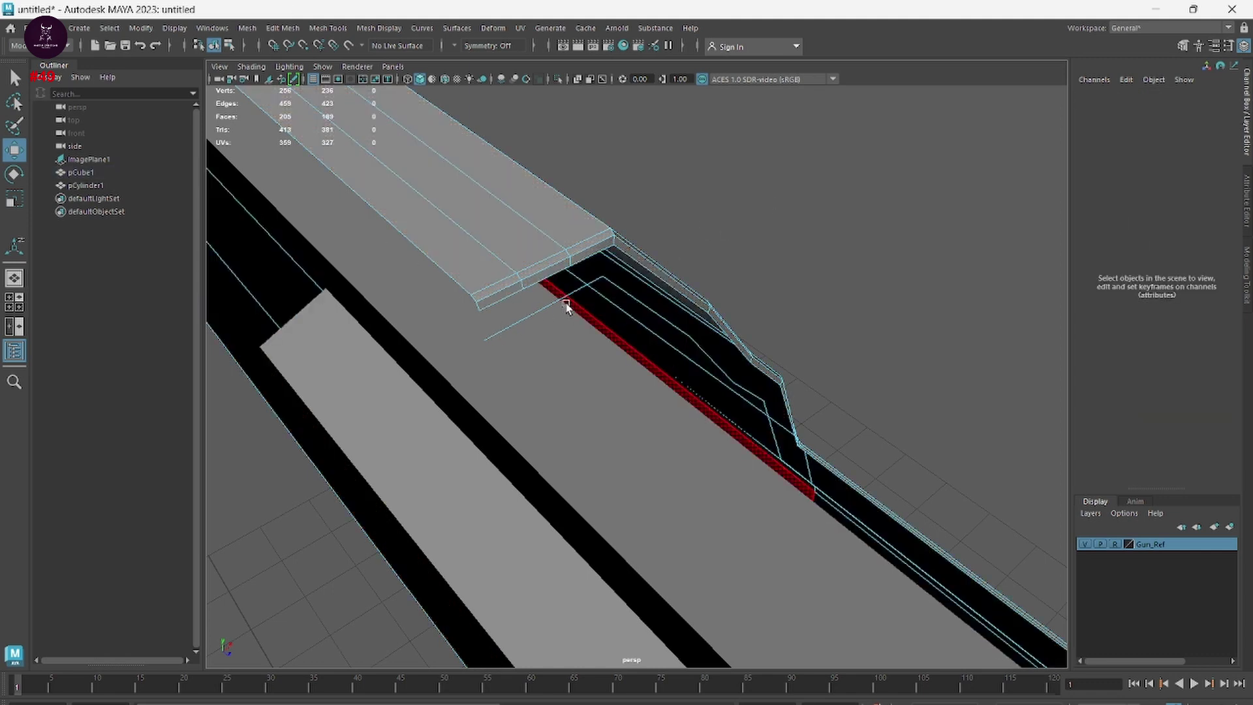
scroll(661, 353, up, 5)
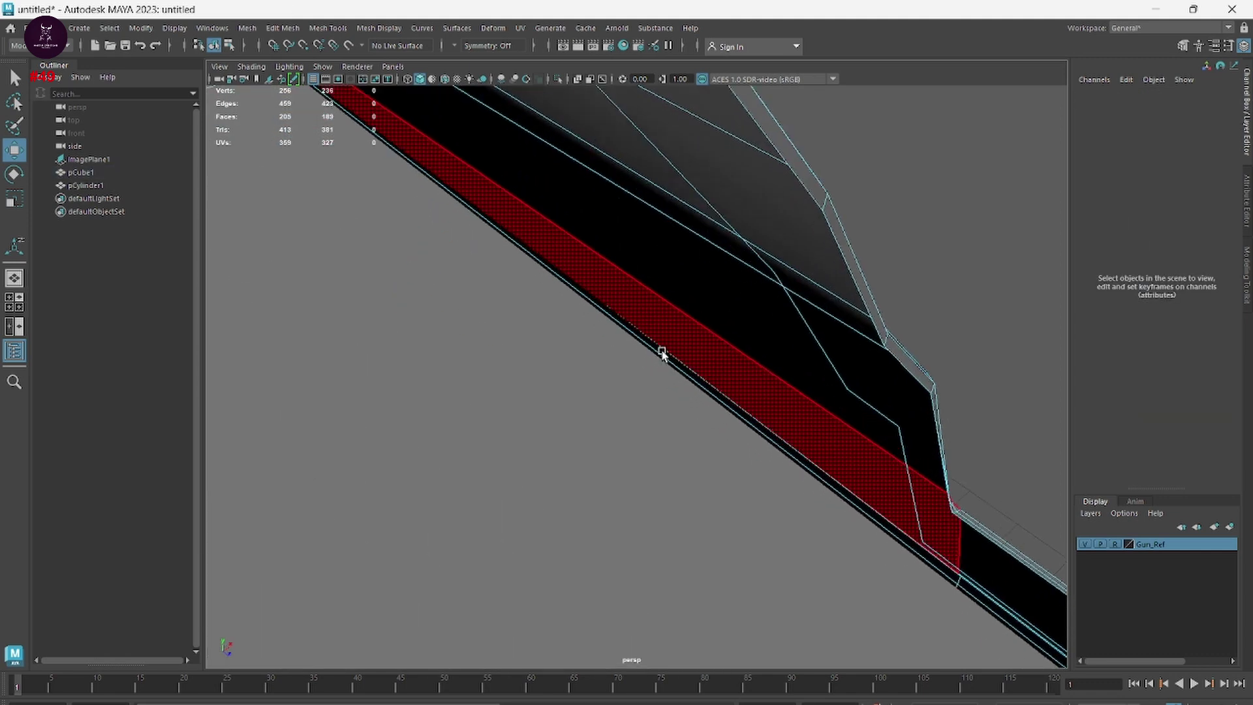
alt+drag(661, 354, 632, 350)
right_drag(813, 191, 869, 168)
alt+drag(862, 261, 750, 452)
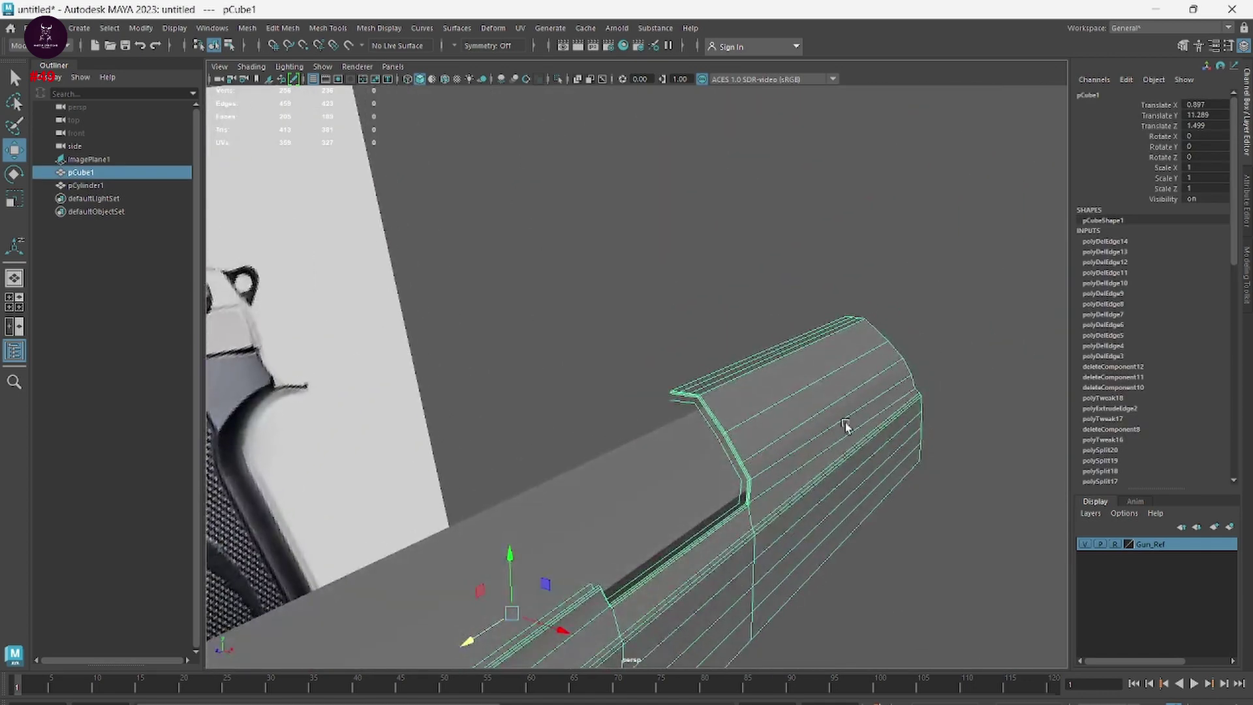
- Run Cleanup on the slide with Cleanup matching polygons and only Non-planar faces enabled, and undo the resulting triangulation
shift+right_drag(856, 384, 825, 689)
drag(469, 209, 460, 139)
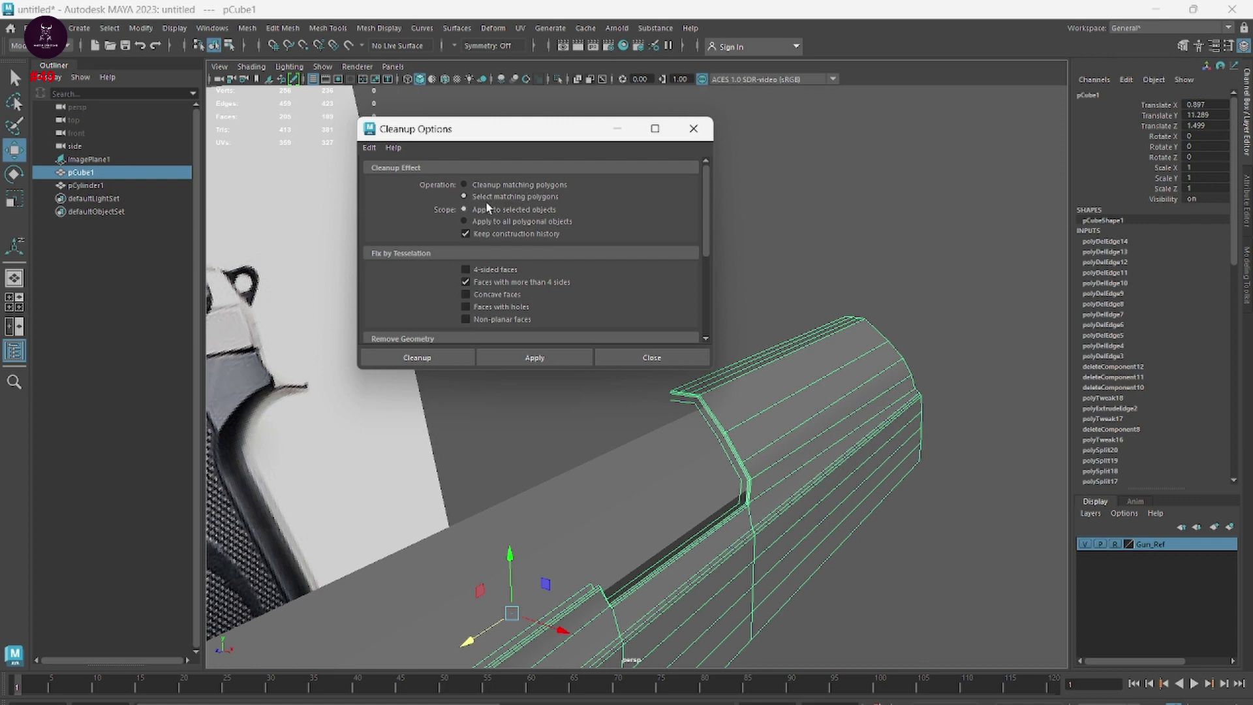
click(505, 186)
scroll(562, 253, down, 3)
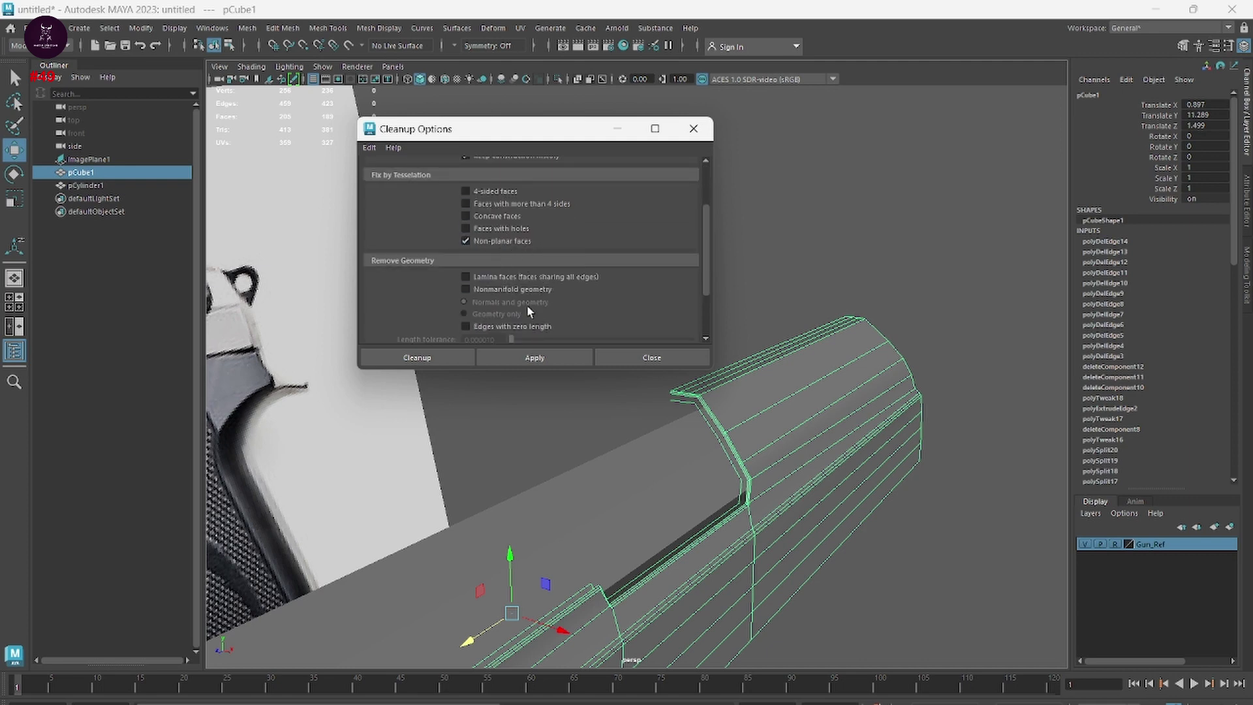
click(451, 358)
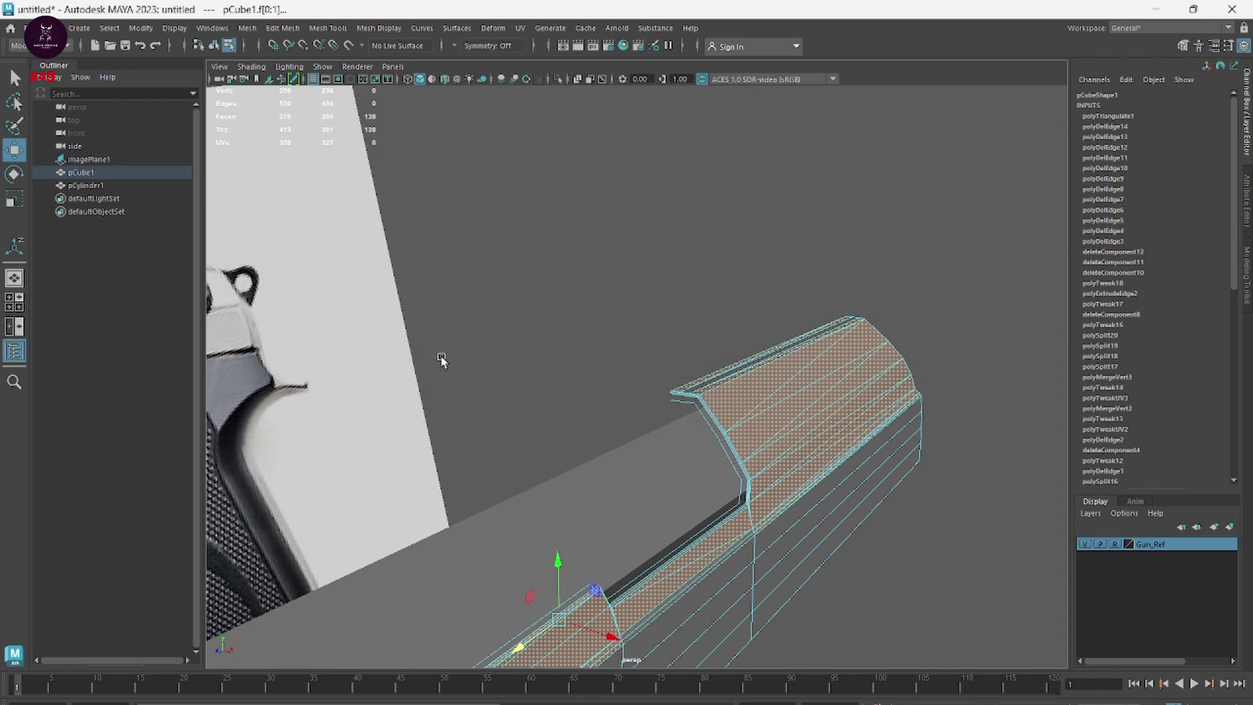
alt+drag(711, 525, 745, 523)
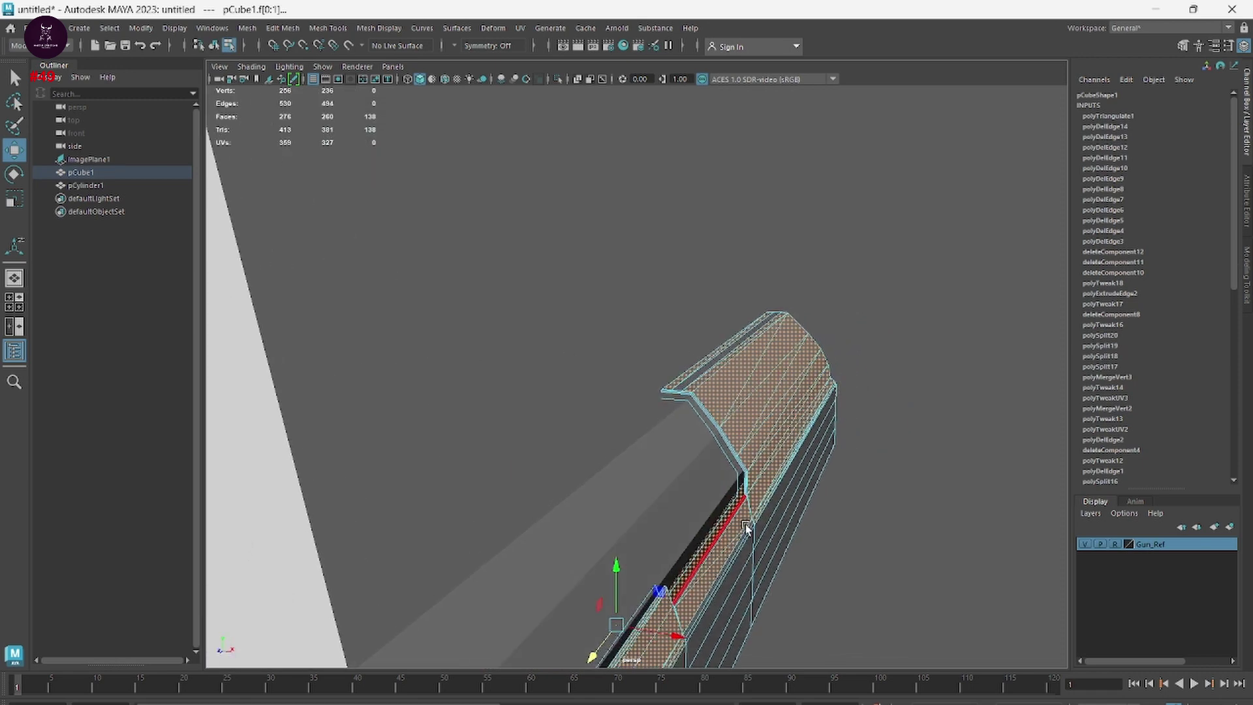
key(F8)
- Run Cleanup on the slide with Concave faces enabled alongside Non-planar faces, and undo it
shift+right_drag(761, 424, 720, 688)
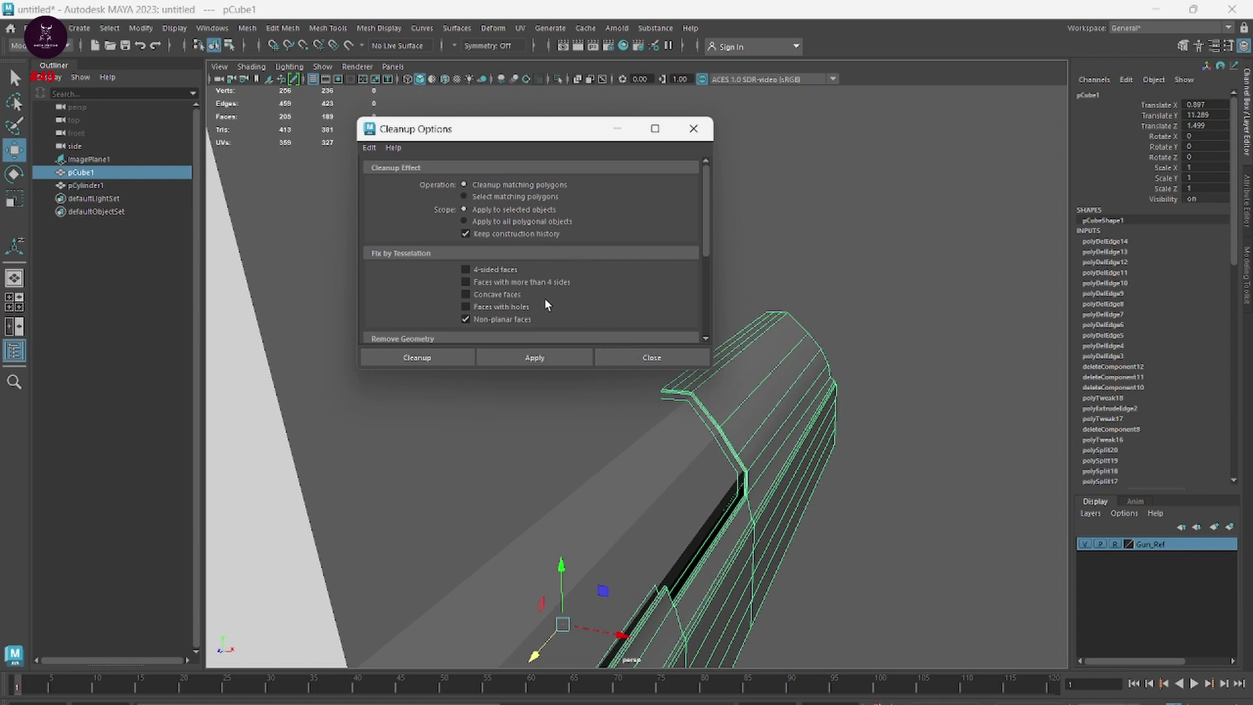
click(465, 294)
click(448, 358)
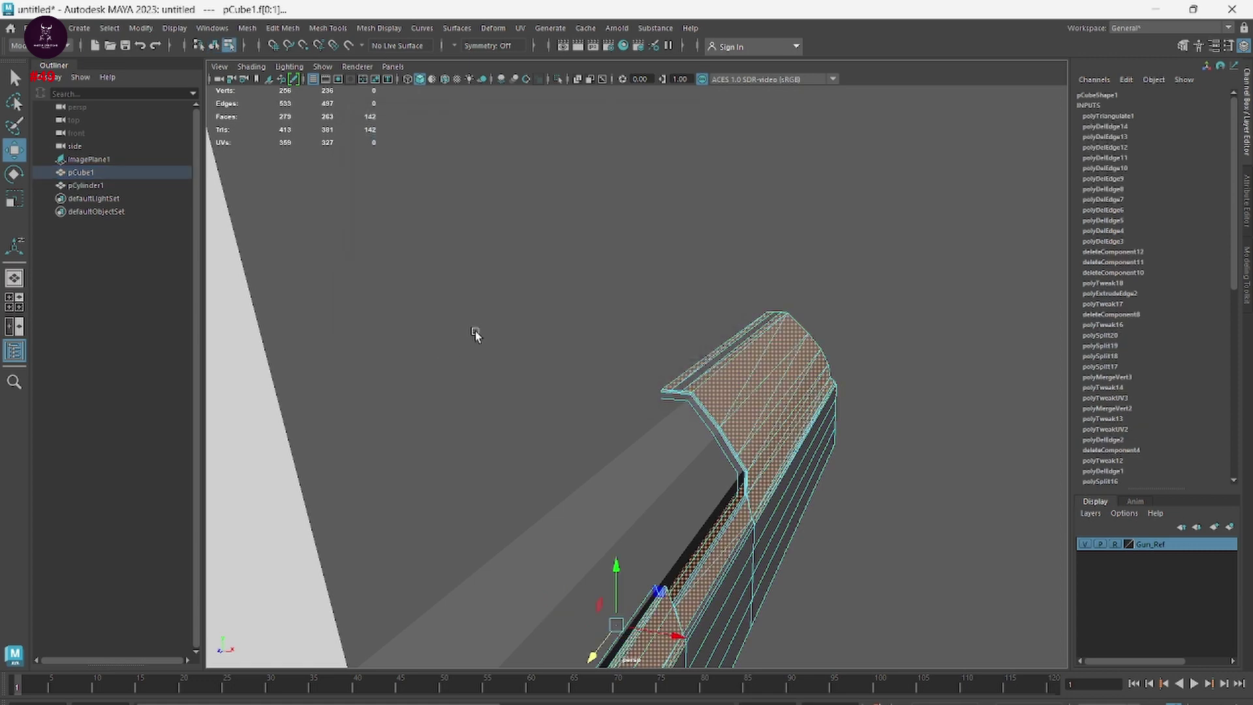
key(ctrl+z)
- Run Cleanup on the slide with only Nonmanifold geometry enabled, set to Normals and geometry, and undo it
right_drag(749, 359, 729, 674)
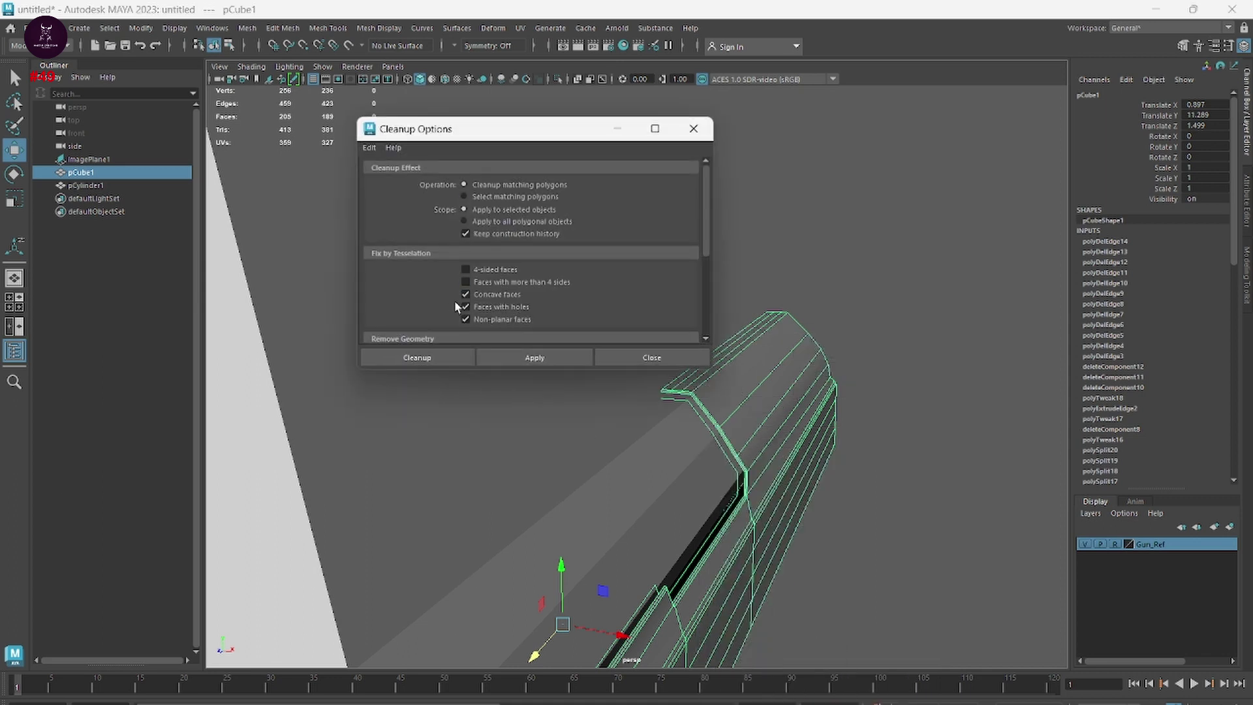
scroll(540, 273, down, 3)
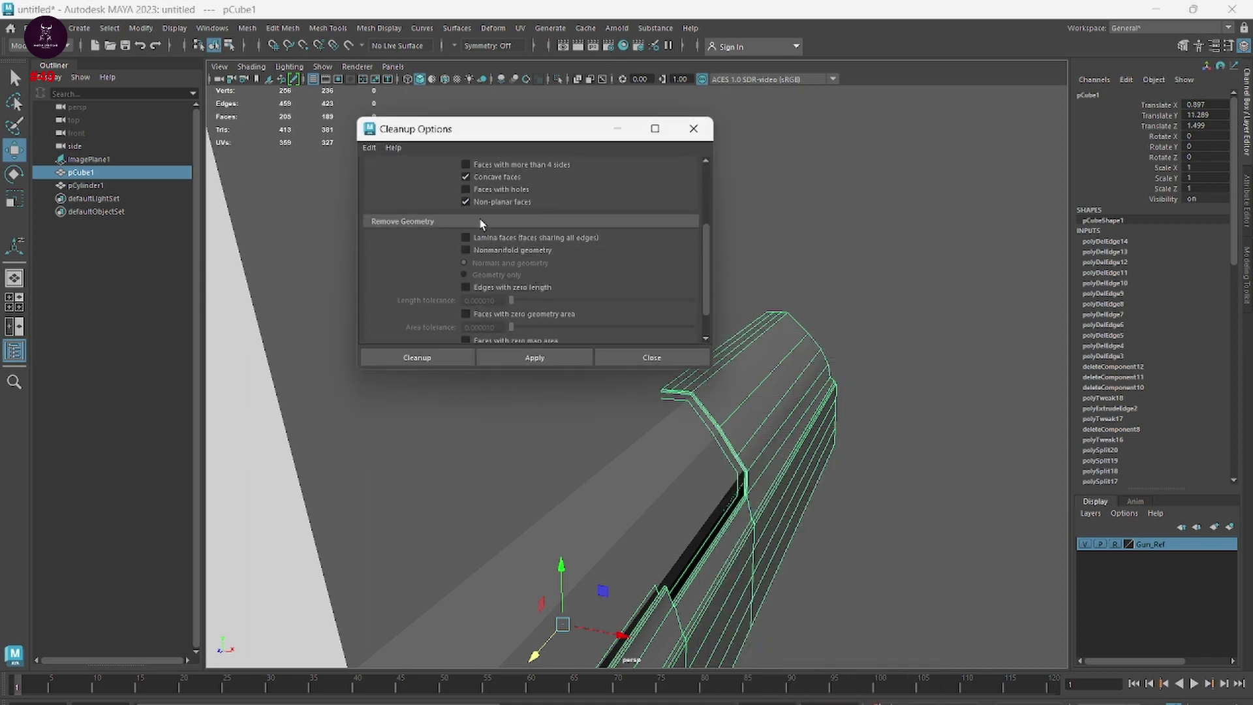
click(466, 201)
click(465, 249)
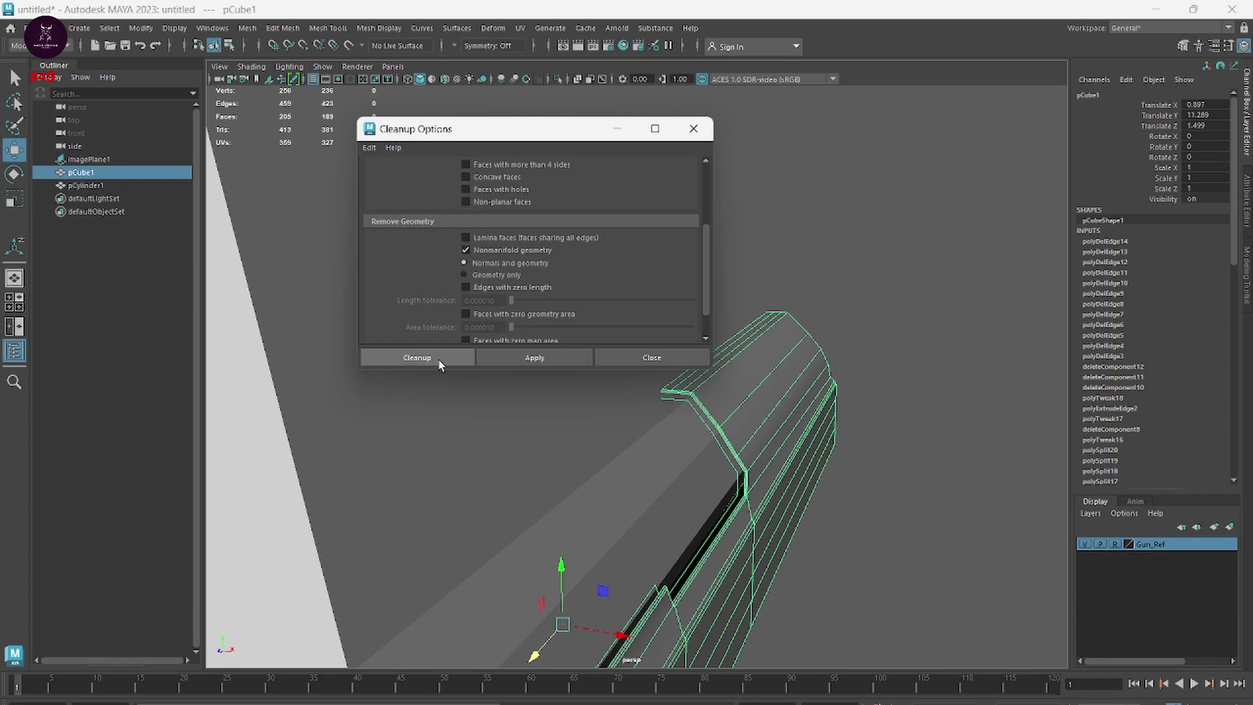
click(417, 358)
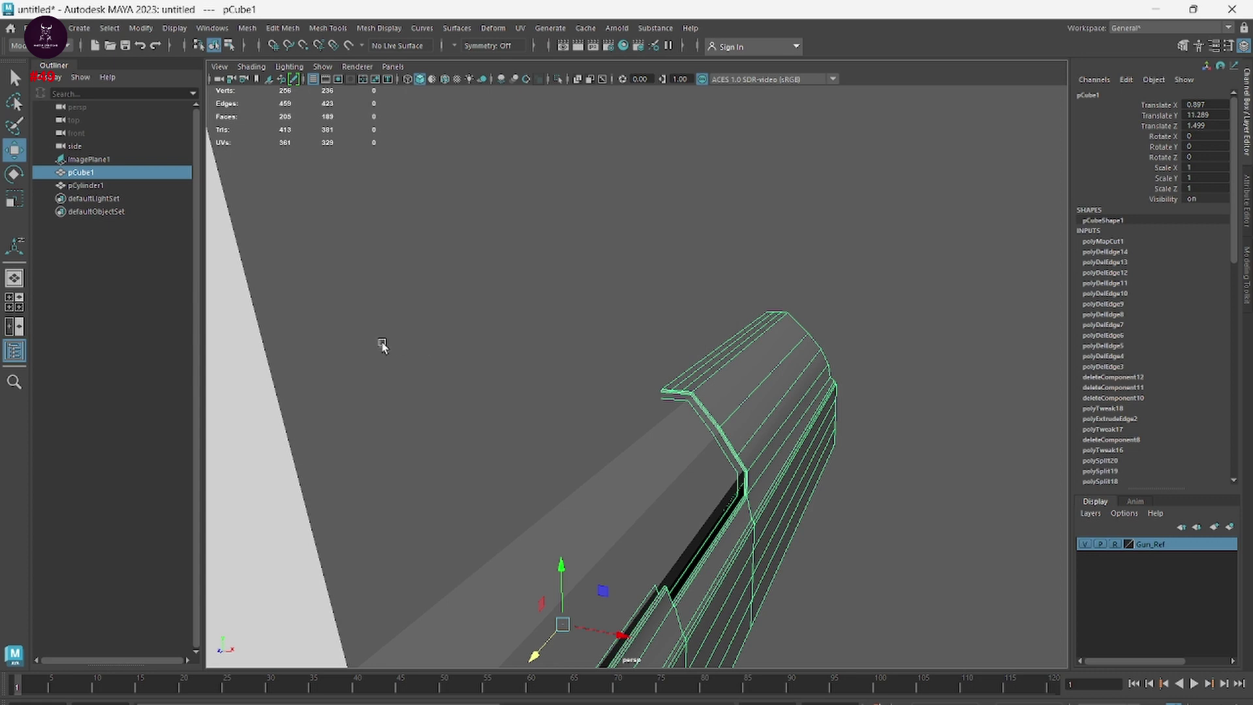
key(ctrl+z)
- Run Cleanup on the slide with Edges with zero length enabled alongside Nonmanifold geometry, and close the options window
shift+right_drag(786, 388, 747, 692)
scroll(538, 283, down, 5)
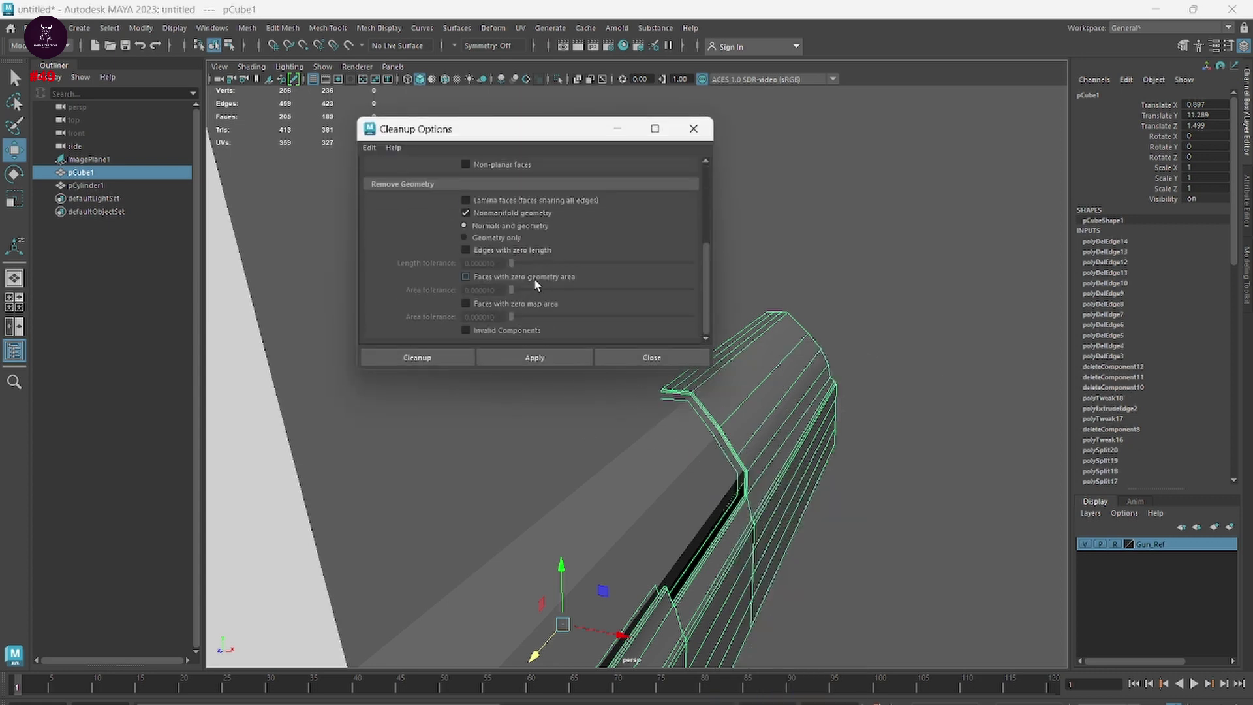
click(505, 249)
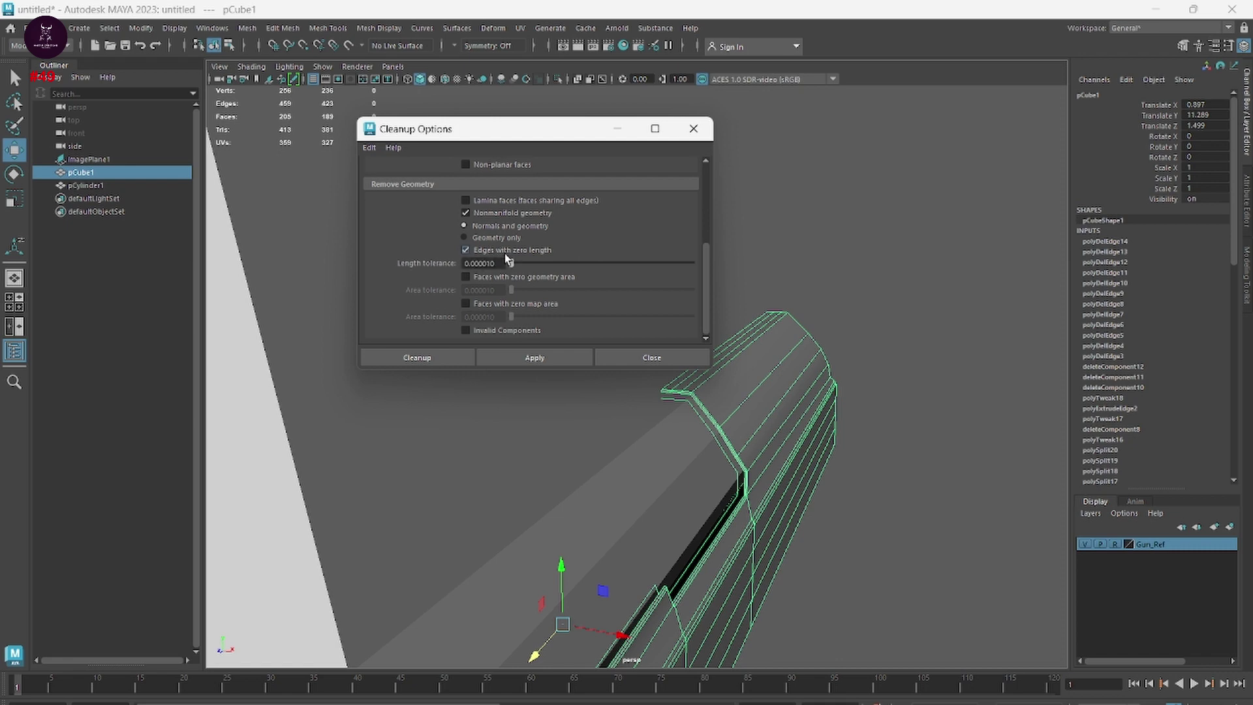
click(537, 358)
click(777, 409)
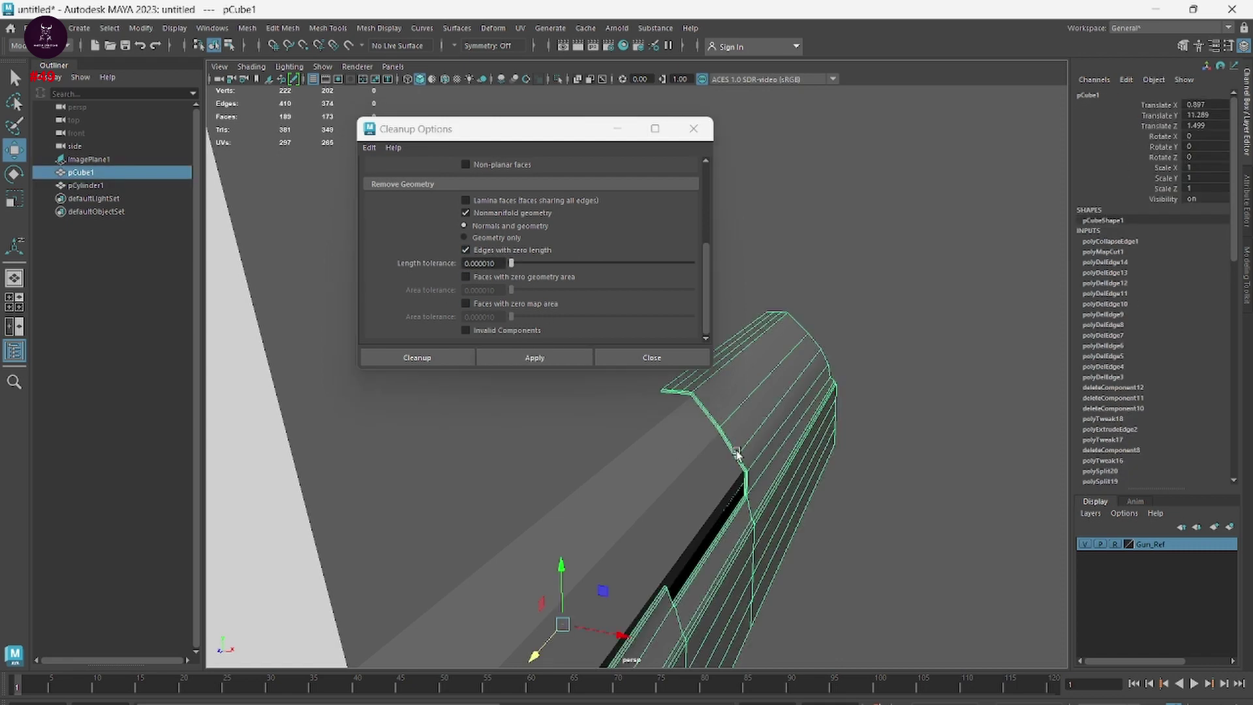
click(652, 358)
- Switch the slide to edge mode and select the border edges running around its upper opening
alt+drag(755, 366, 683, 448)
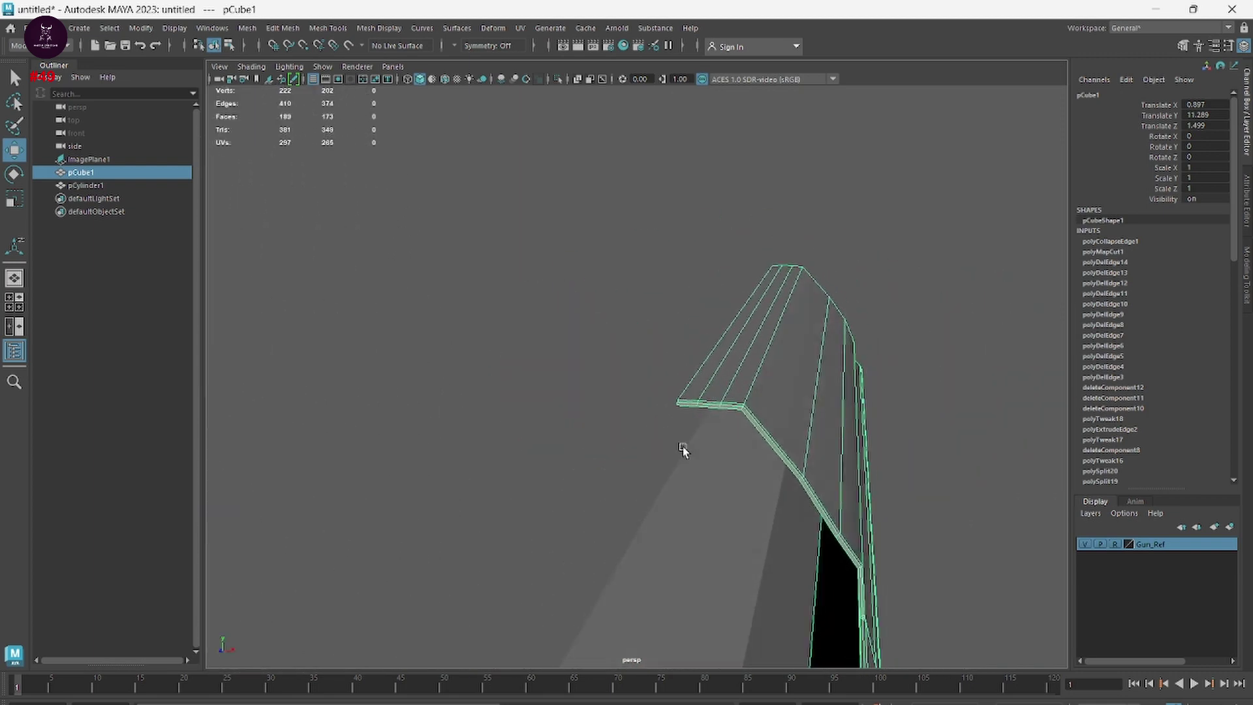
right_drag(734, 370, 736, 341)
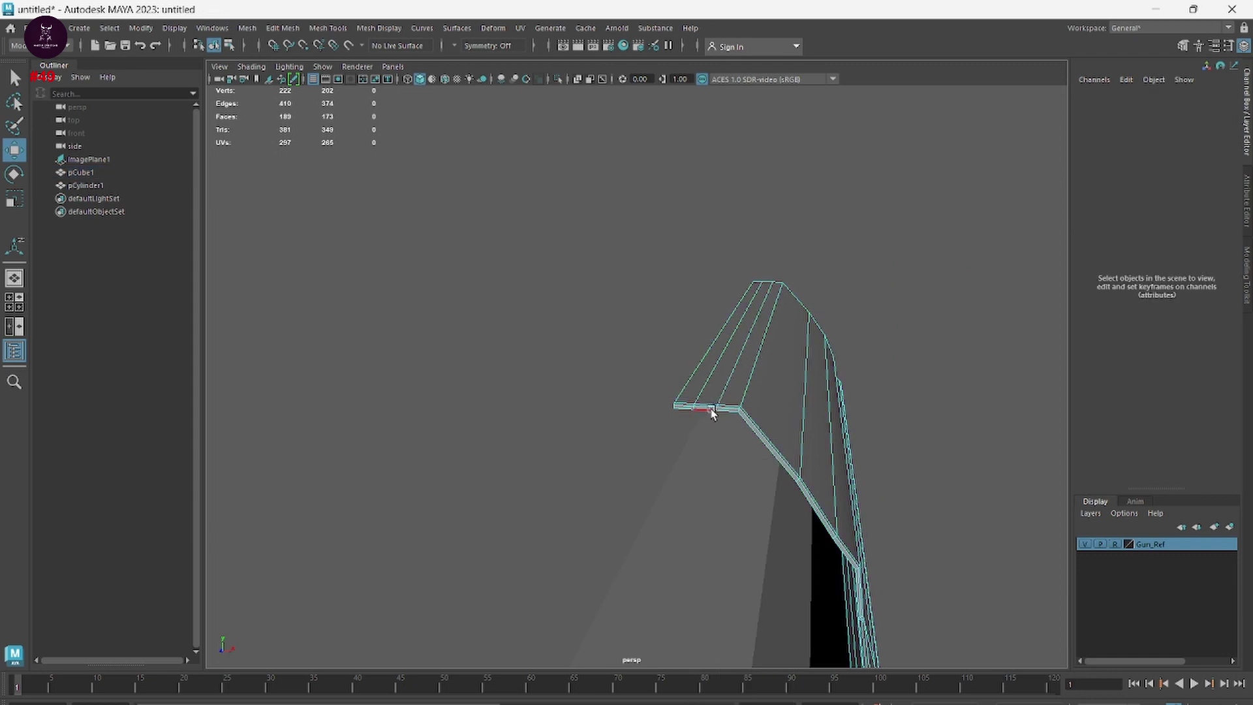
click(685, 411)
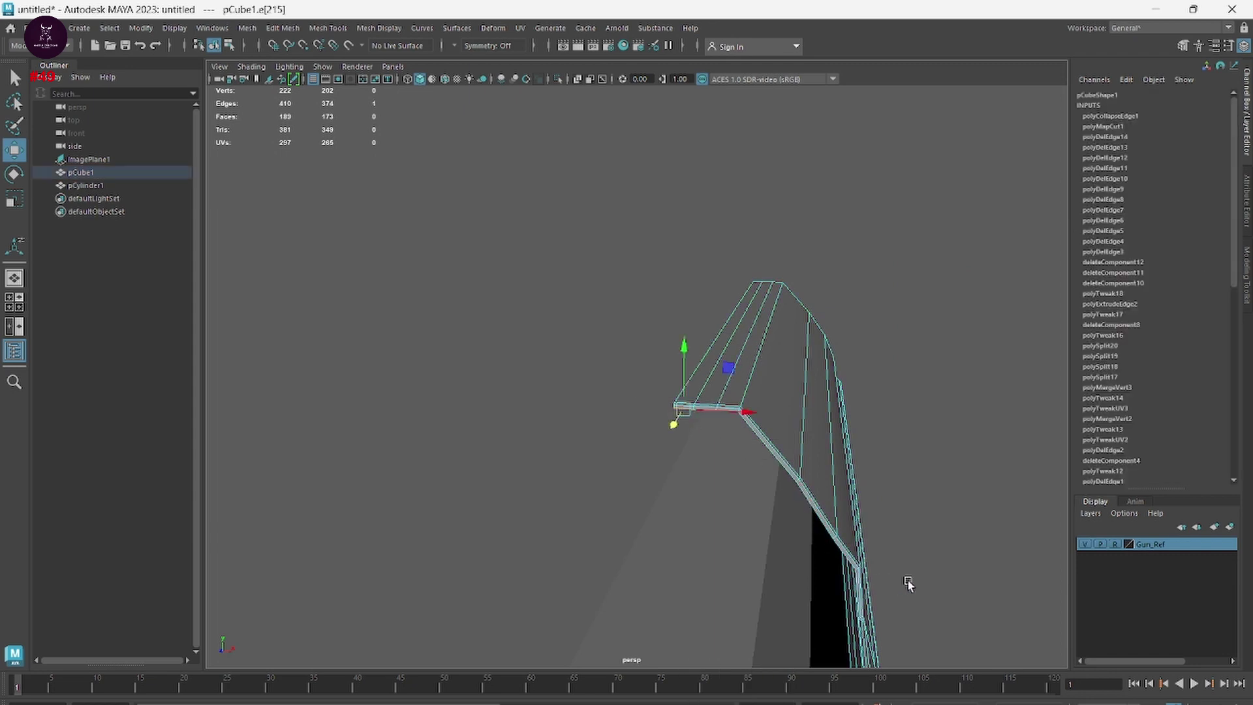
alt+drag(906, 585, 866, 660)
alt+drag(504, 356, 1124, 481)
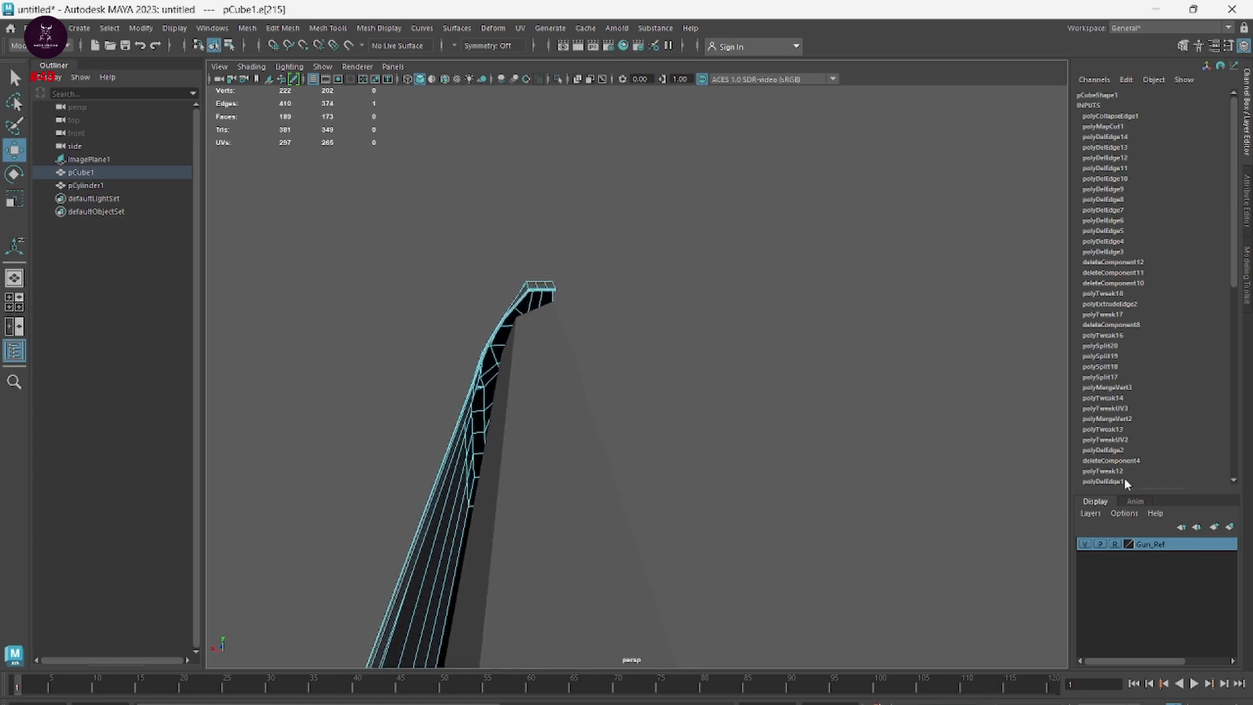
alt+drag(369, 240, 573, 358)
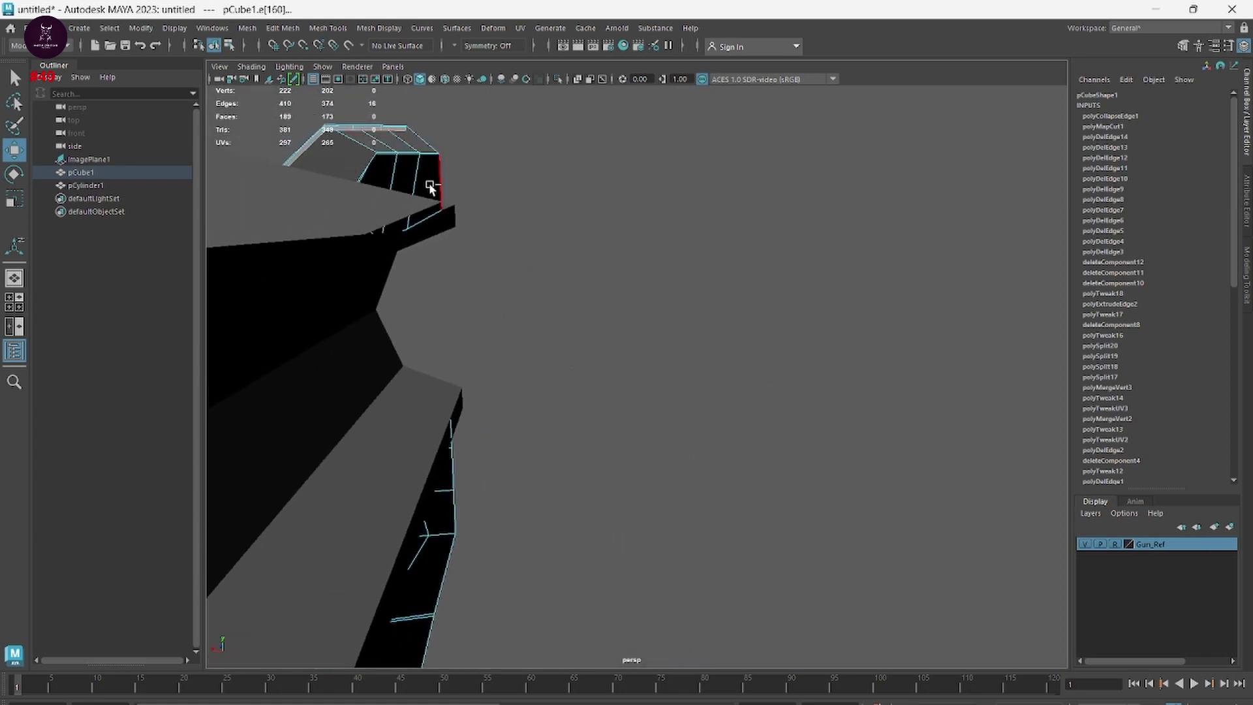
- Try extruding the opening's border edges with a thickness of -2.1, and undo the thickness change
key(ctrl+e)
alt+drag(604, 437, 380, 443)
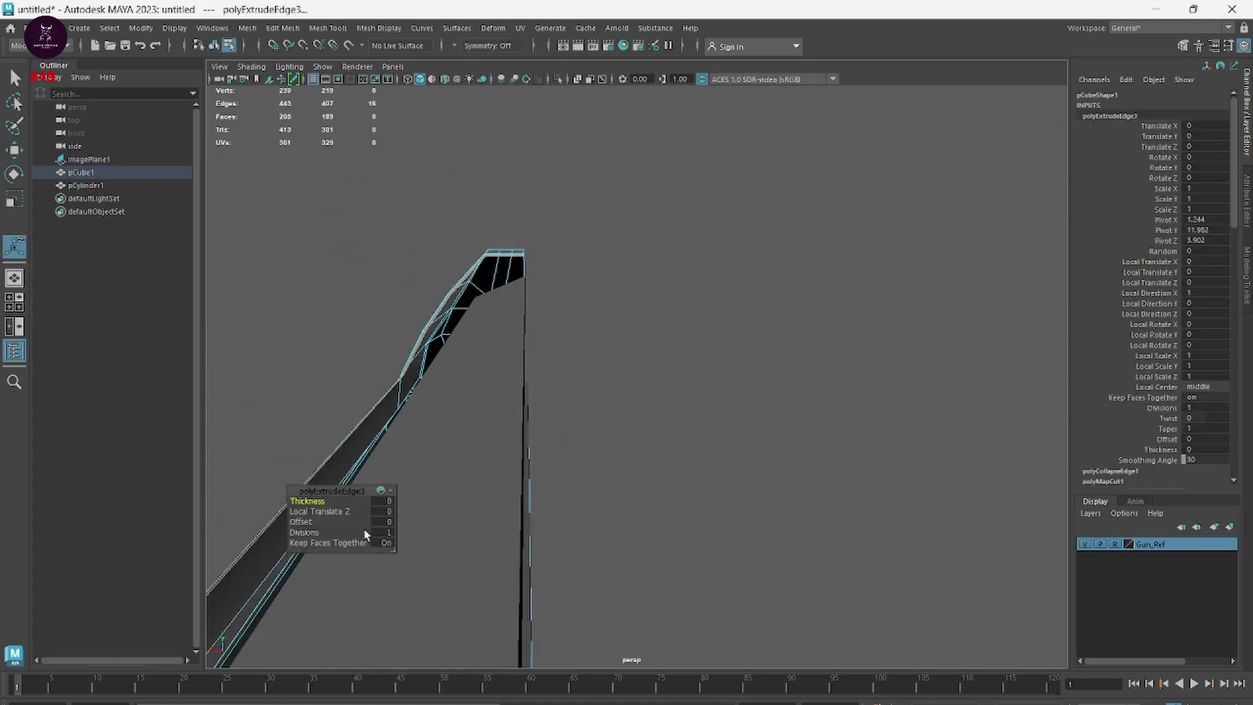
drag(308, 504, 295, 501)
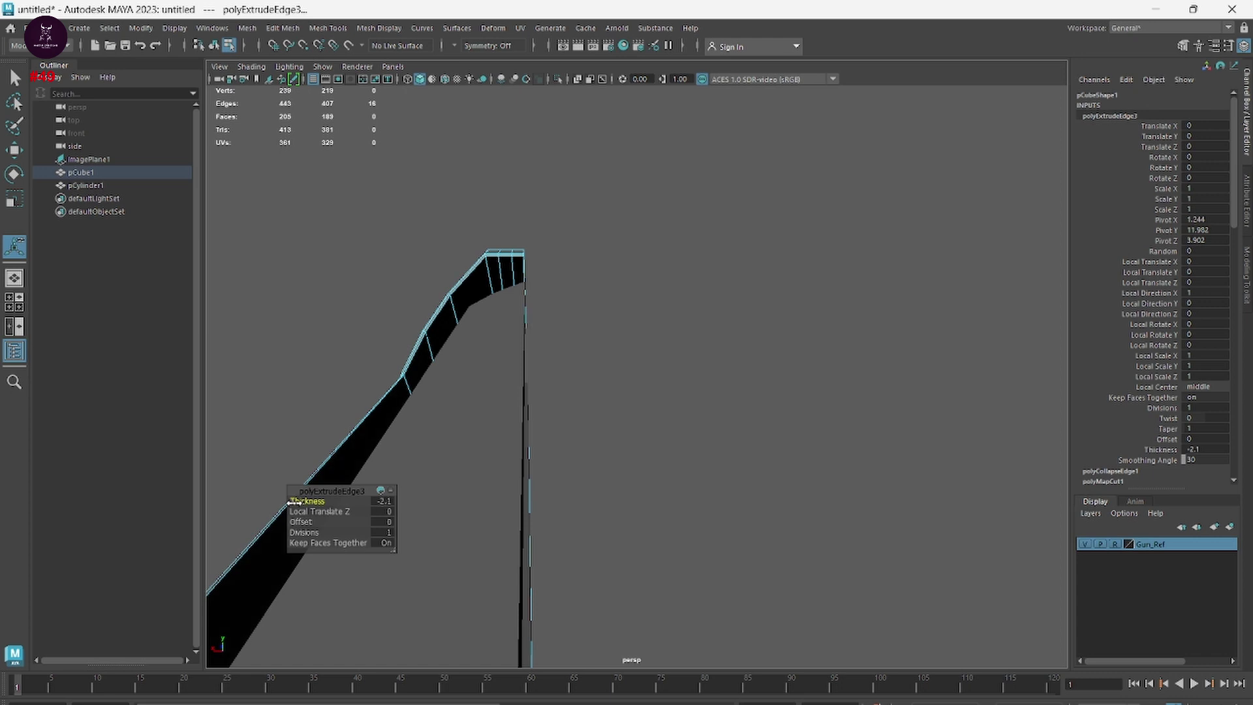
mouse_move(373, 476)
alt+mouse_down()
mouse_move(464, 473)
mouse_move(433, 453)
mouse_move(367, 456)
alt+mouse_up()
key(ctrl+z)
- Try offsetting the extruded border edges by 0.32, reduce the offset to 0.16, and check the rim around the opening
drag(299, 522, 321, 521)
key(ctrl+z)
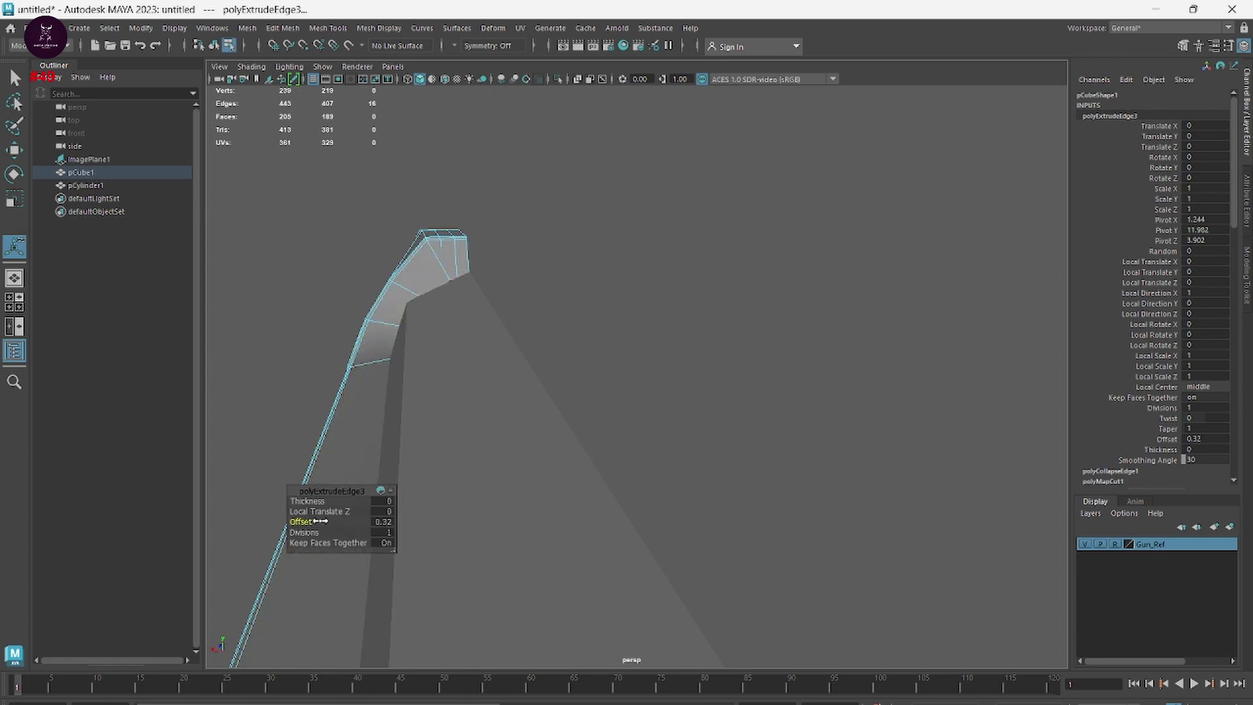
alt+drag(471, 499, 167, 539)
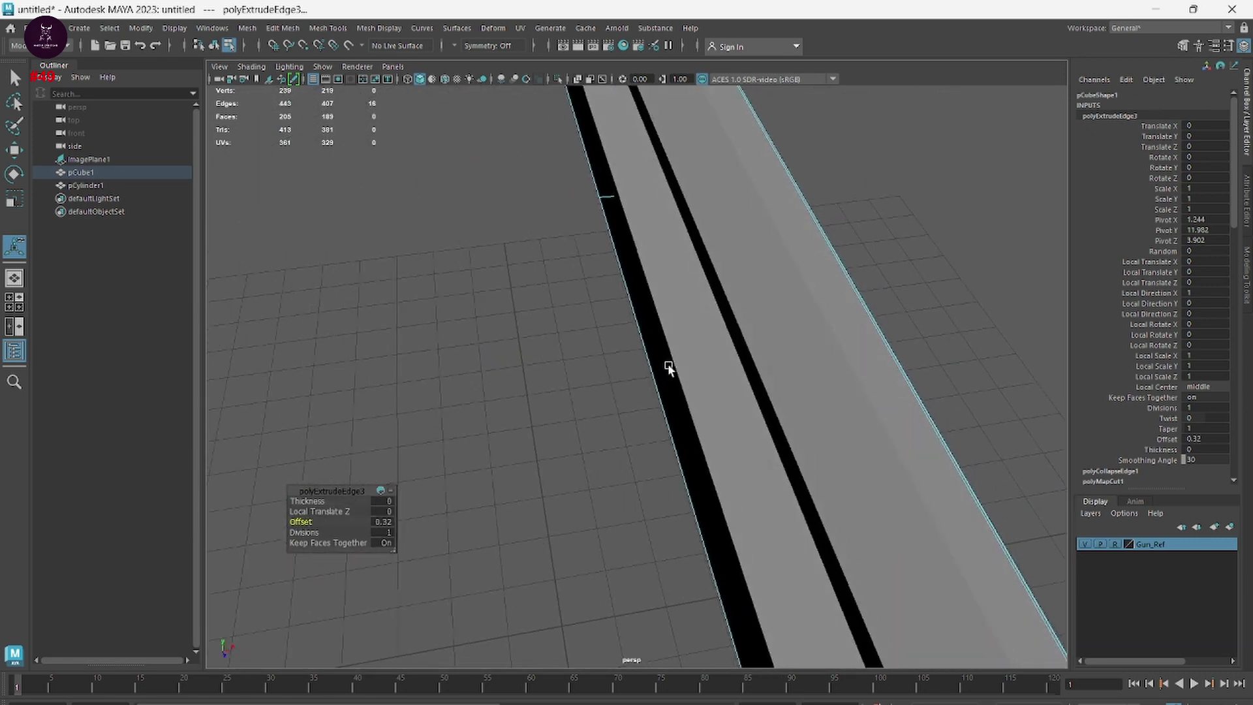
alt+middle_drag(668, 369, 409, 607)
alt+drag(409, 607, 695, 363)
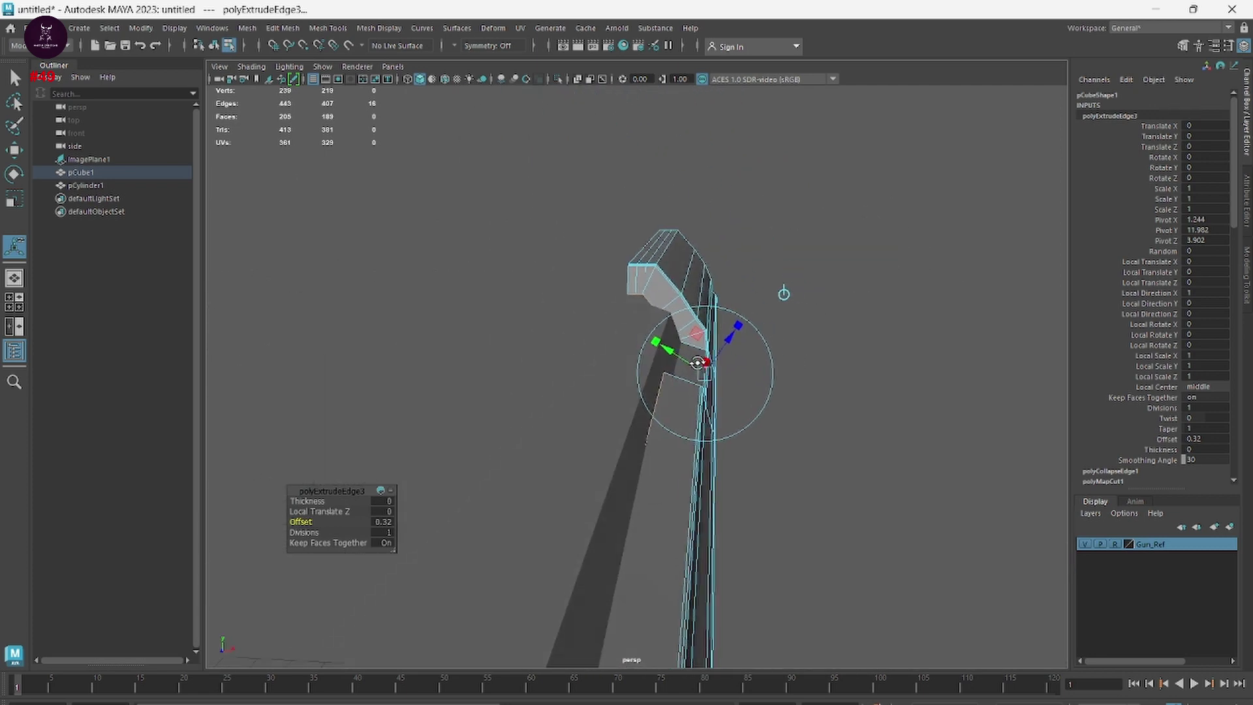
drag(307, 522, 295, 522)
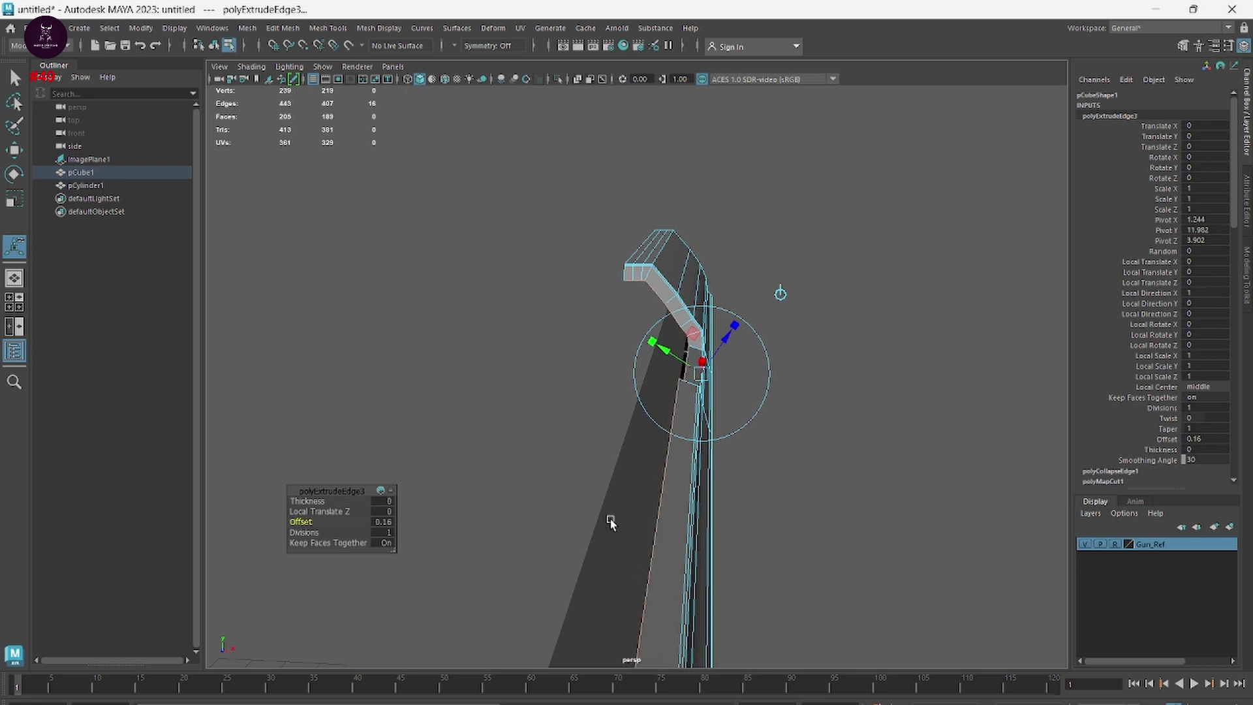
alt+drag(610, 522, 649, 525)
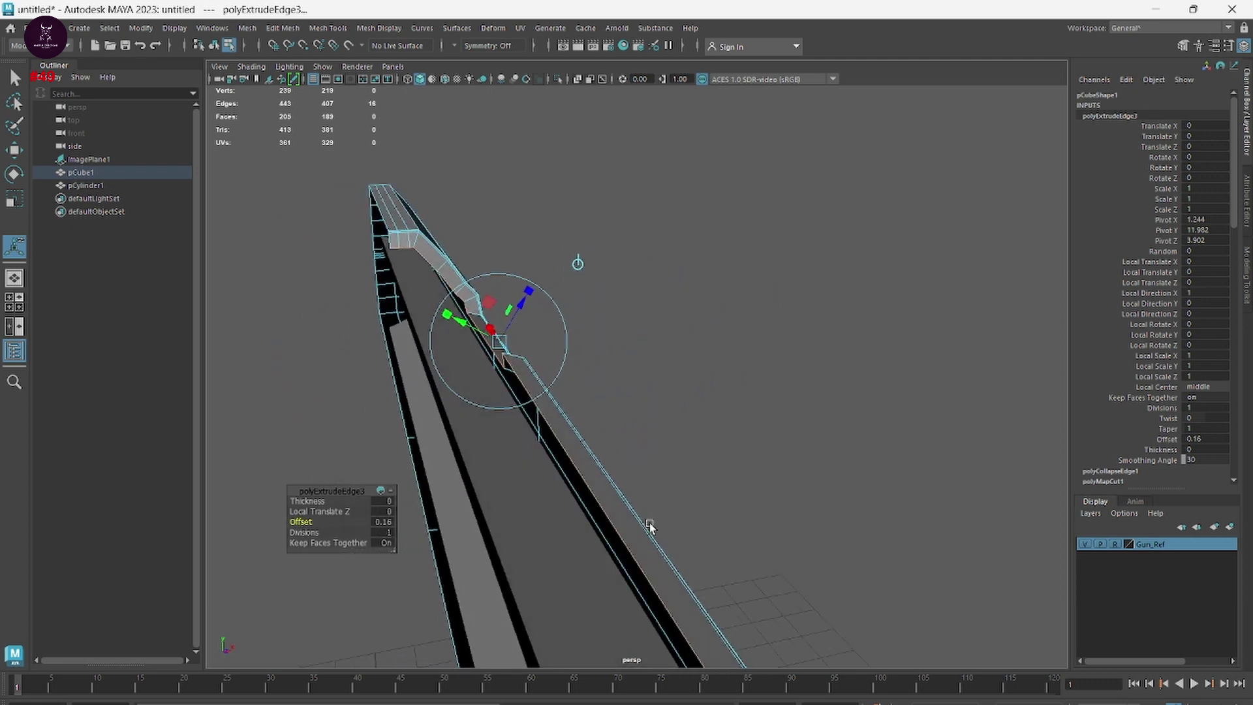
- Try a second extrusion of the rim moved slightly downward, and undo it together with the first extrusion's offset
click(632, 492)
key(ctrl+e)
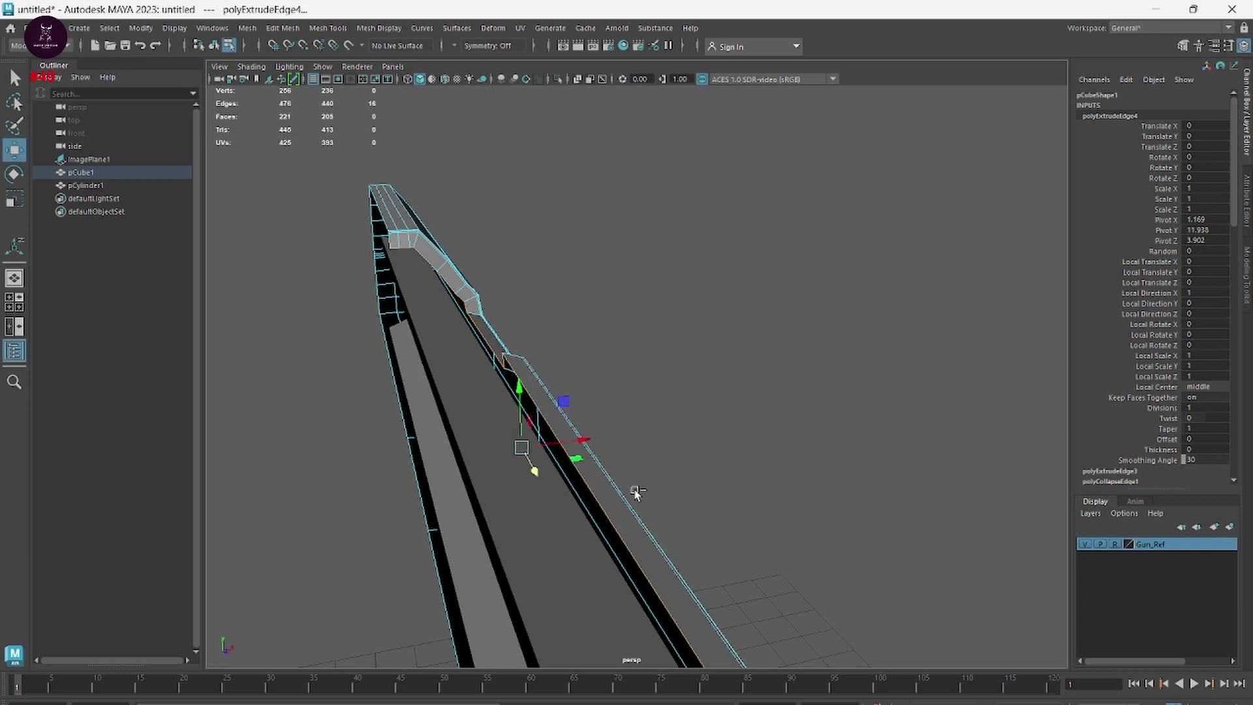
drag(521, 396, 521, 417)
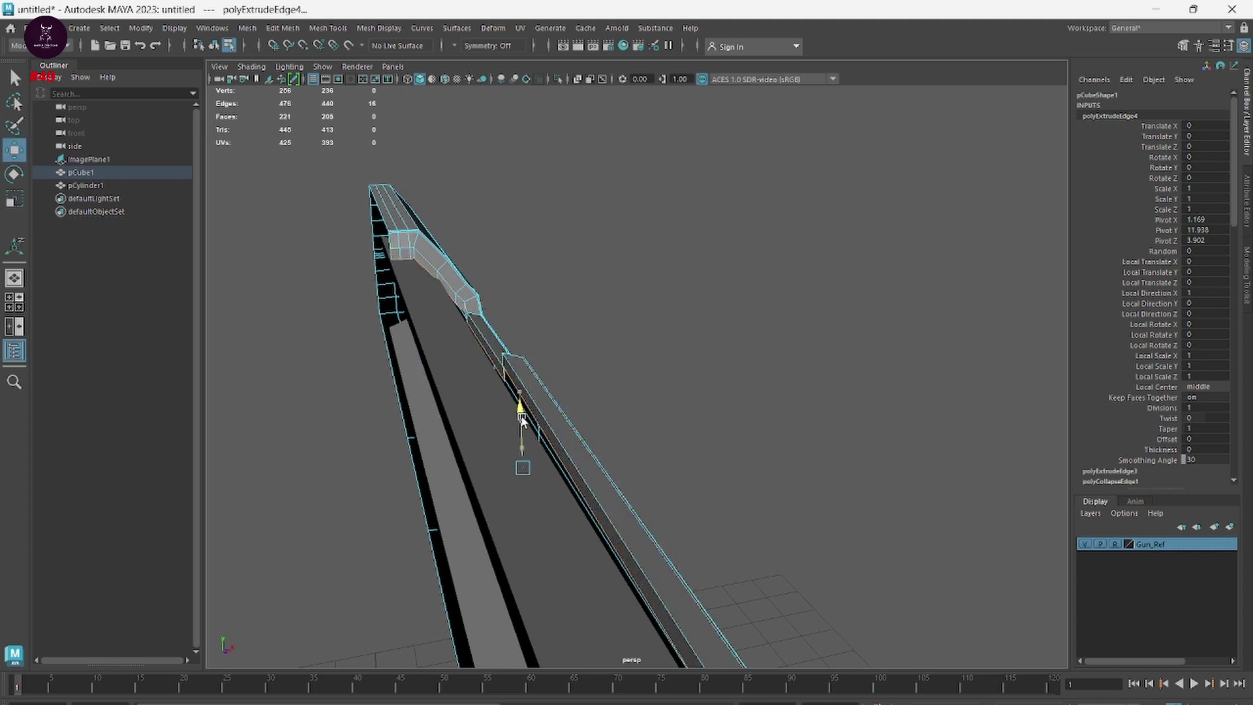
key(ctrl+z)
key(ctrl+z)
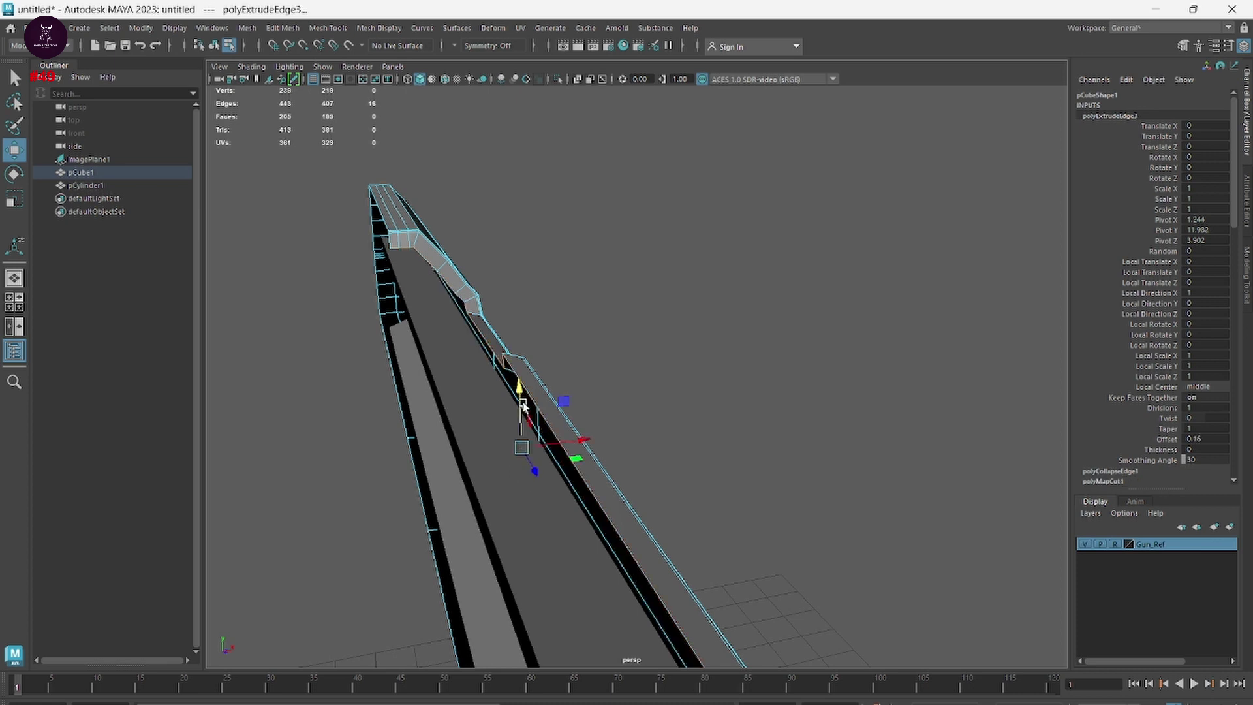
key(ctrl+z)
key(ctrl+z)
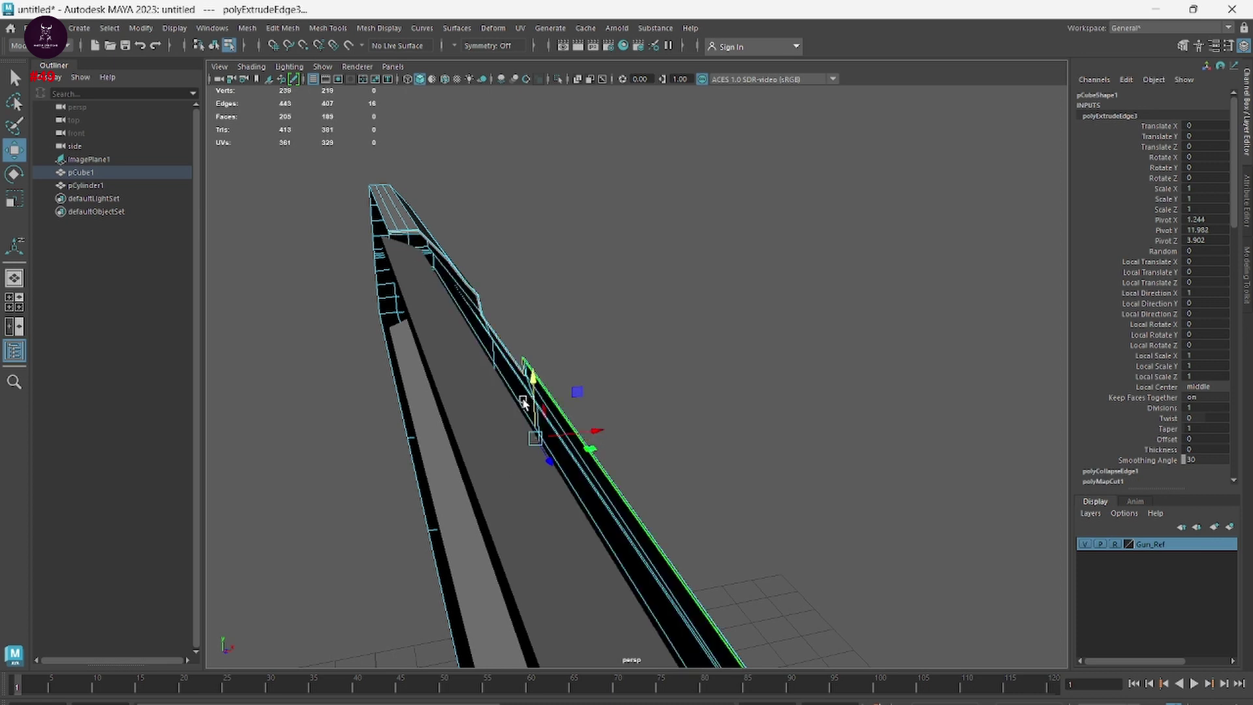
- Try another offset edge extrusion on the border, and undo back to the unextruded edge selection
key(ctrl+e)
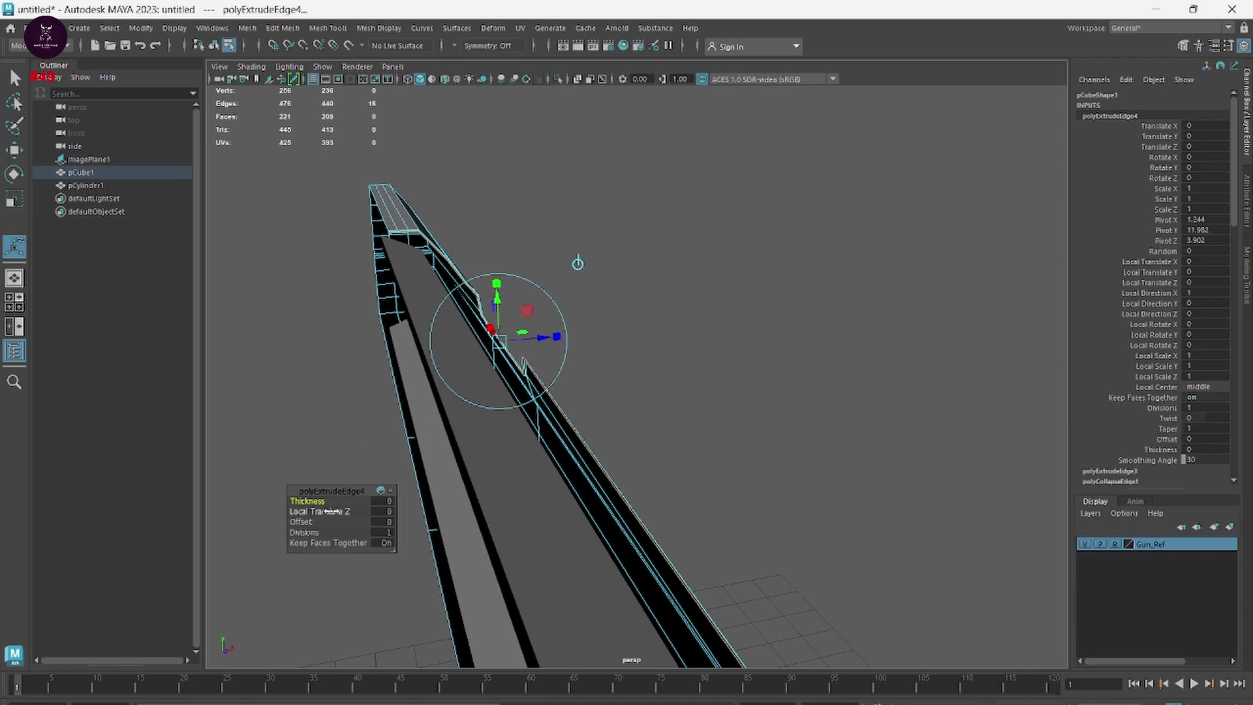
drag(299, 525, 334, 520)
alt+drag(680, 465, 585, 465)
click(696, 499)
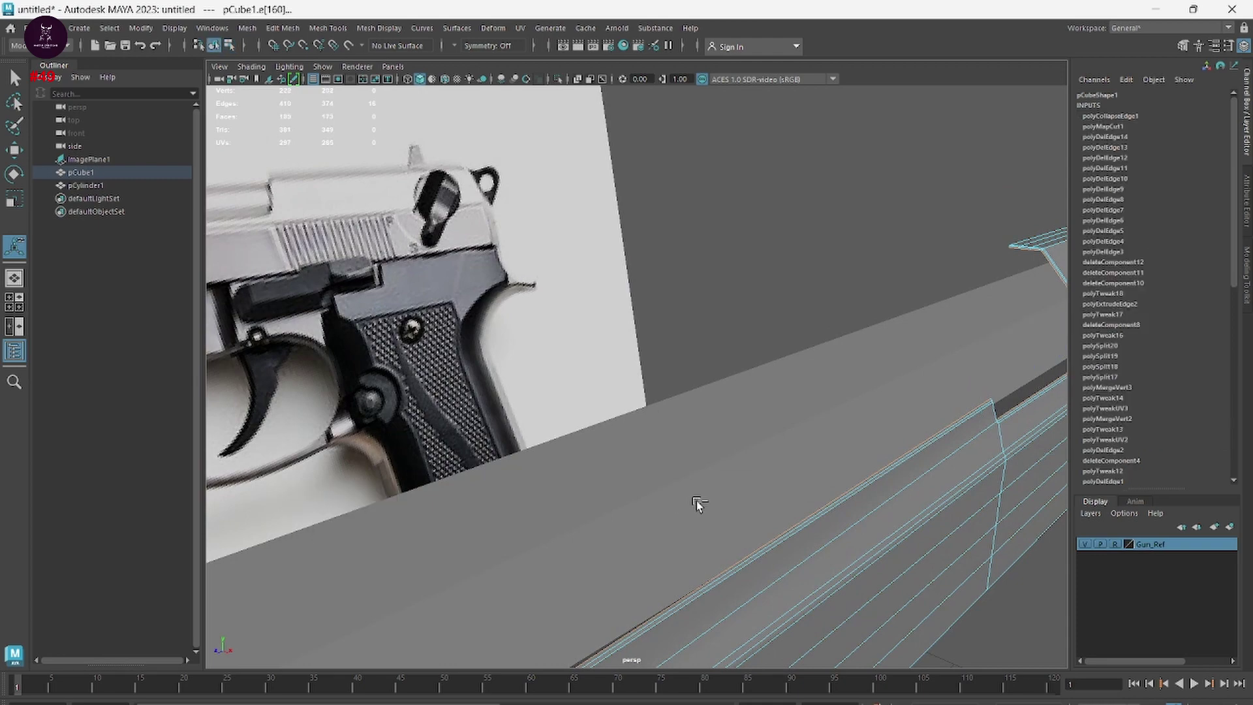
- Extrude the selected border edges of the slide's upper opening with a small inward offset
alt+drag(695, 500, 819, 486)
alt+middle_drag(828, 402, 808, 664)
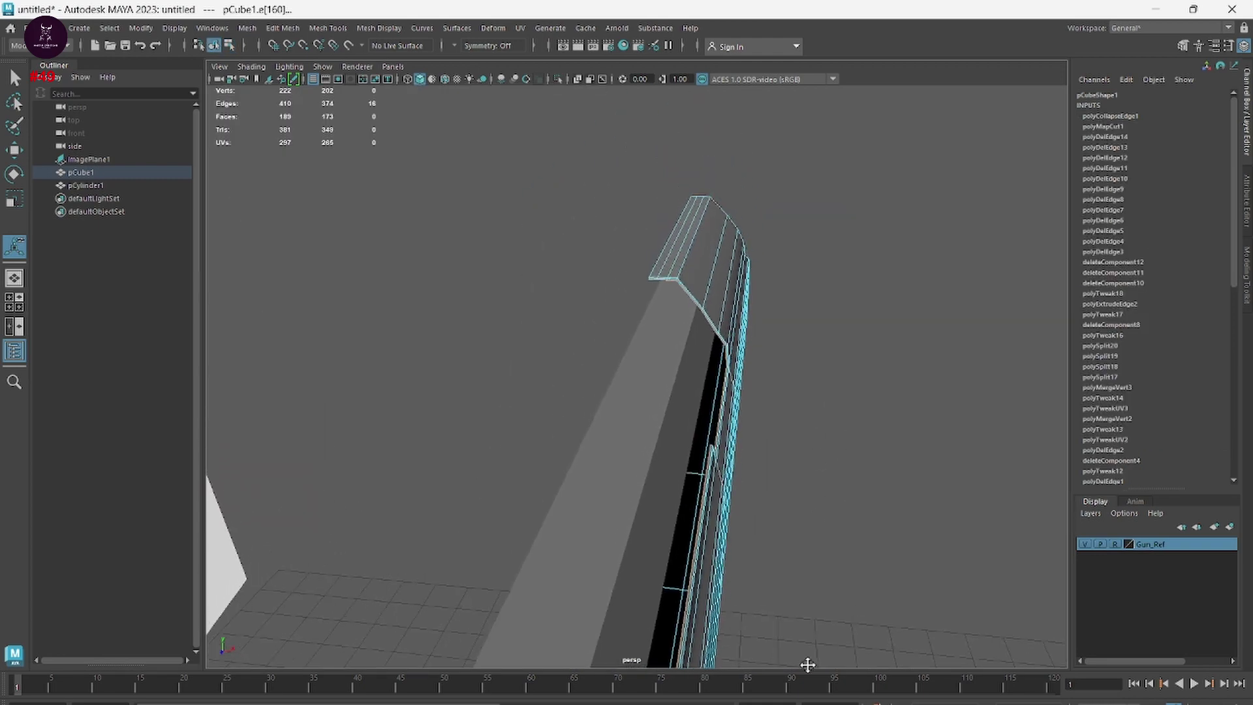
alt+drag(824, 522, 719, 470)
alt+right_drag(719, 469, 1086, 515)
alt+middle_drag(776, 513, 527, 382)
key(ctrl+e)
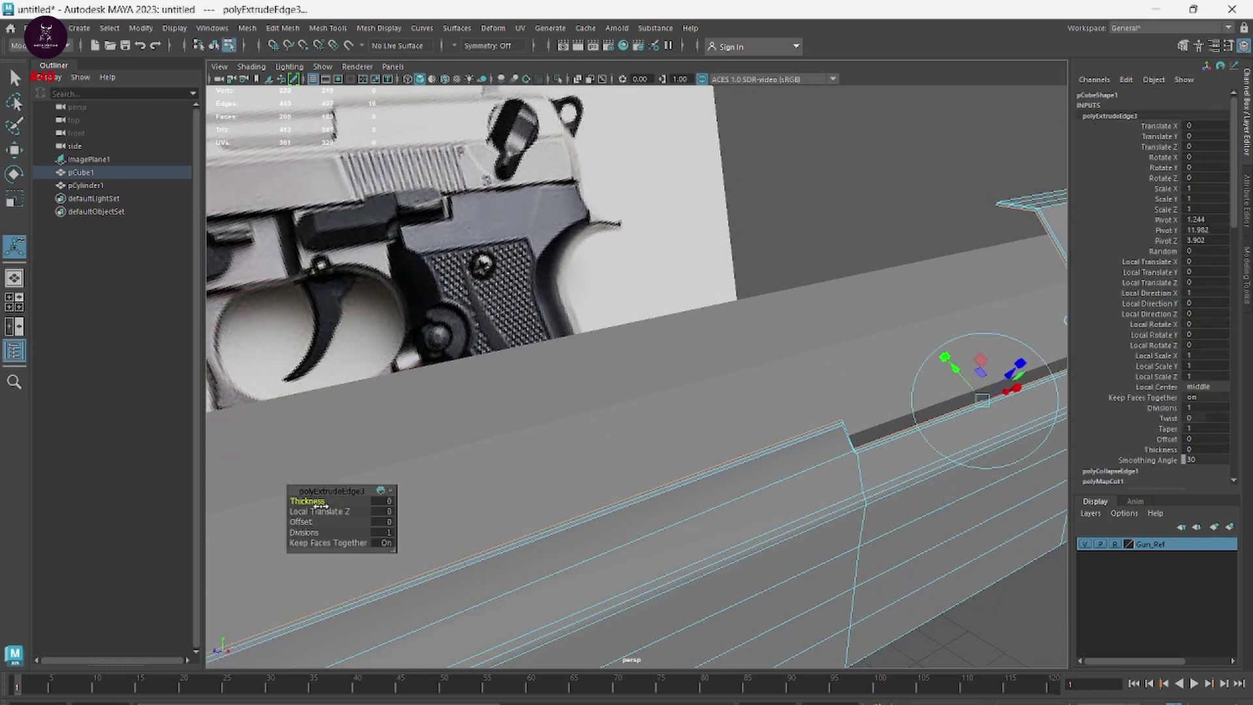
drag(300, 522, 310, 522)
- Extrude the rim again with a thickness of about -0.19 and local translate Z of 0.06, fine-tuning the offset
key(ctrl+e)
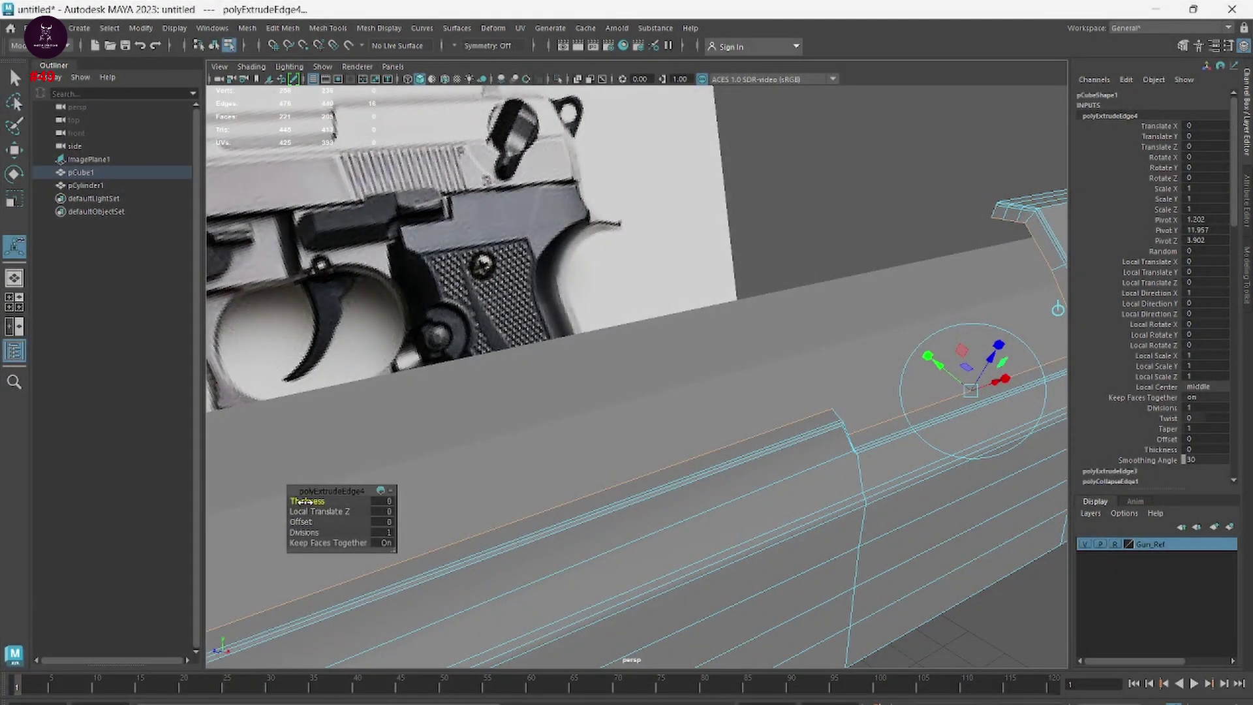
drag(301, 501, 286, 501)
alt+drag(625, 480, 704, 492)
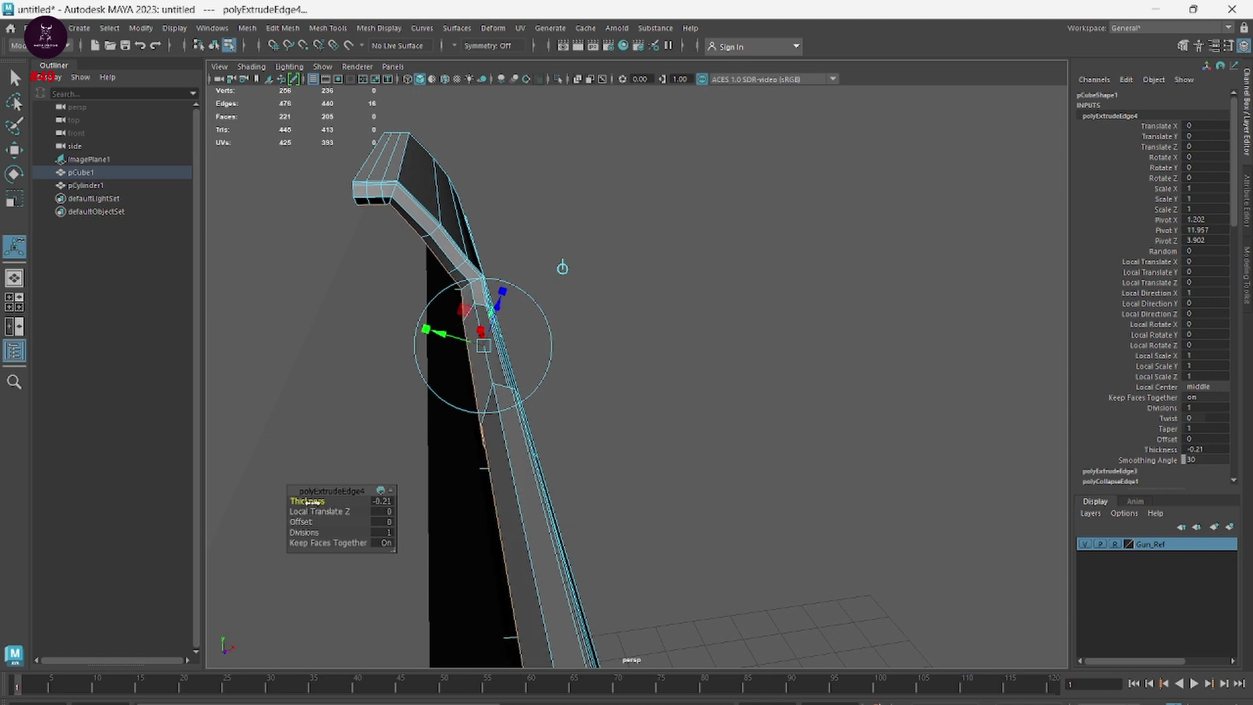
mouse_move(302, 502)
mouse_down()
mouse_move(315, 512)
mouse_move(299, 522)
mouse_up()
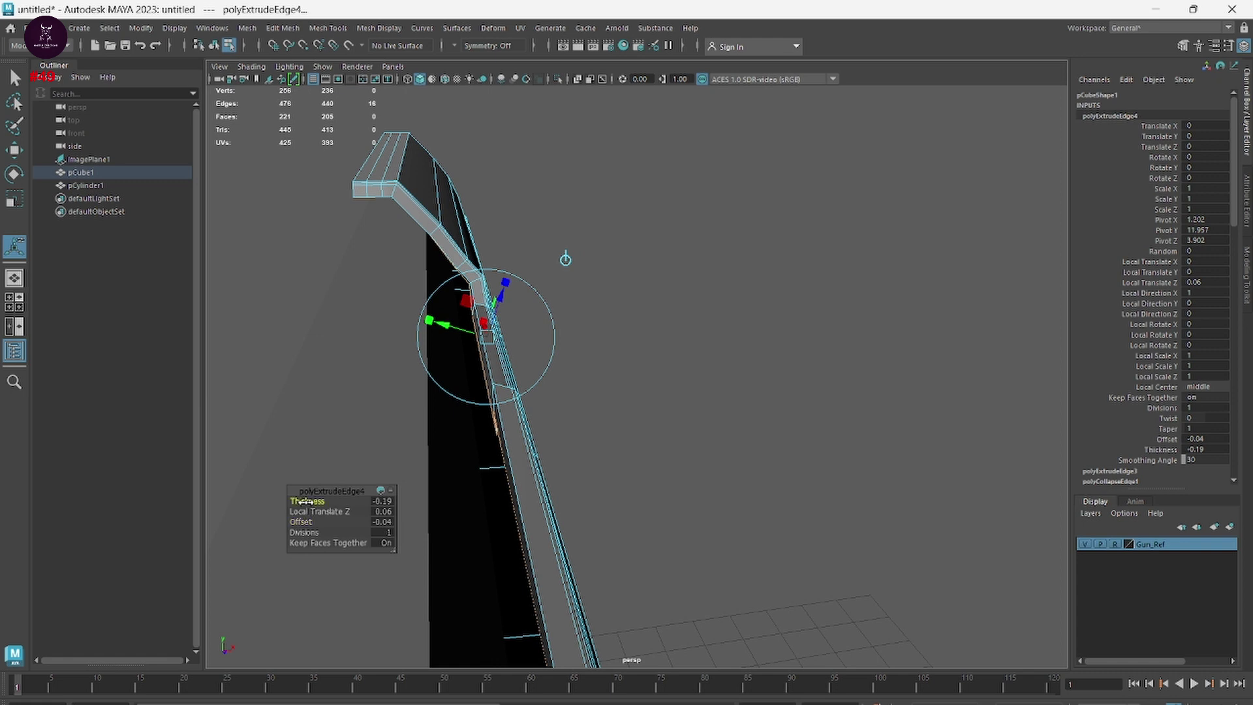
drag(306, 501, 312, 522)
- Return the slide to object mode, deselect it, and check the thickened rim around the upper opening
click(580, 354)
right_drag(608, 332, 664, 306)
click(693, 377)
alt+drag(693, 377, 647, 381)
alt+middle_drag(527, 491, 490, 512)
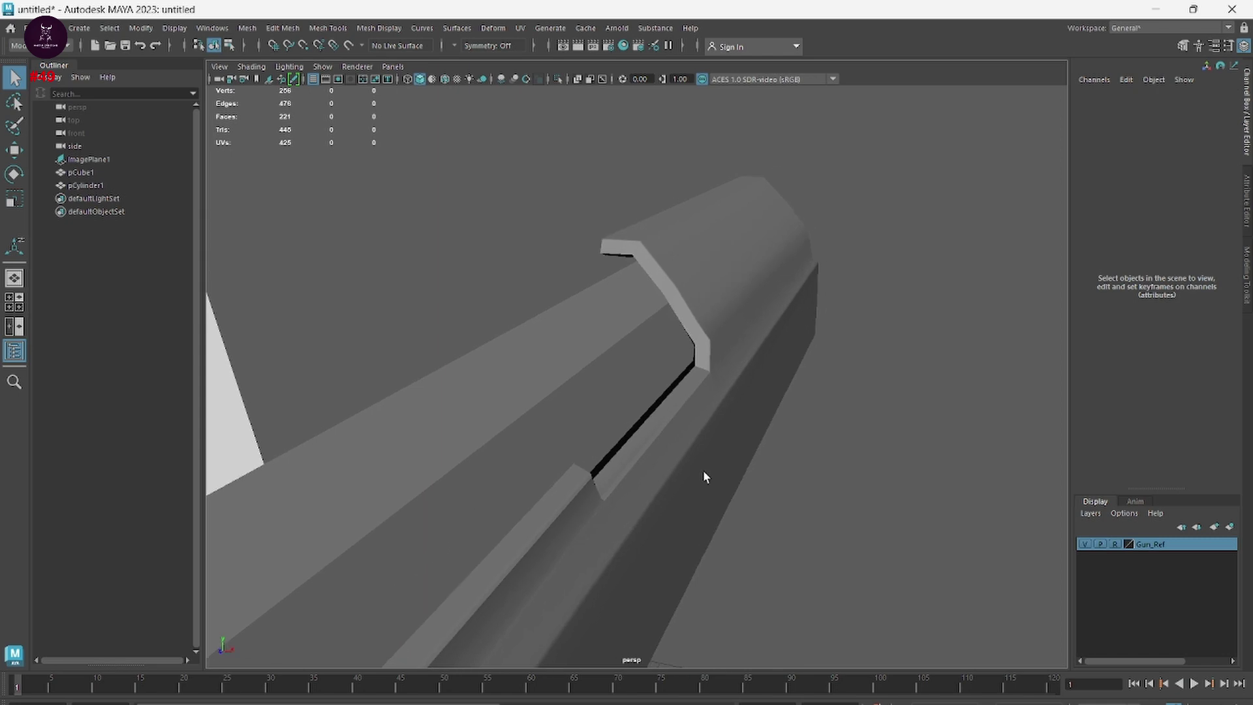
alt+drag(703, 470, 712, 455)
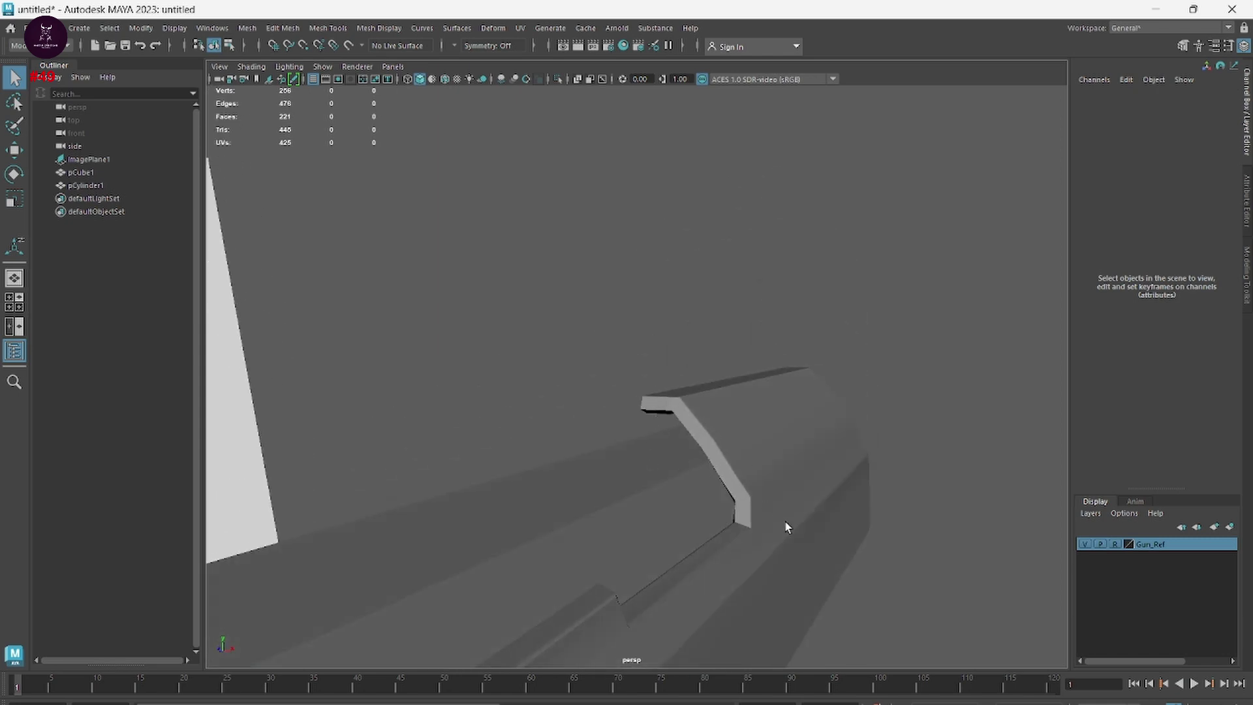
scroll(717, 580, down, 6)
alt+drag(390, 497, 807, 501)
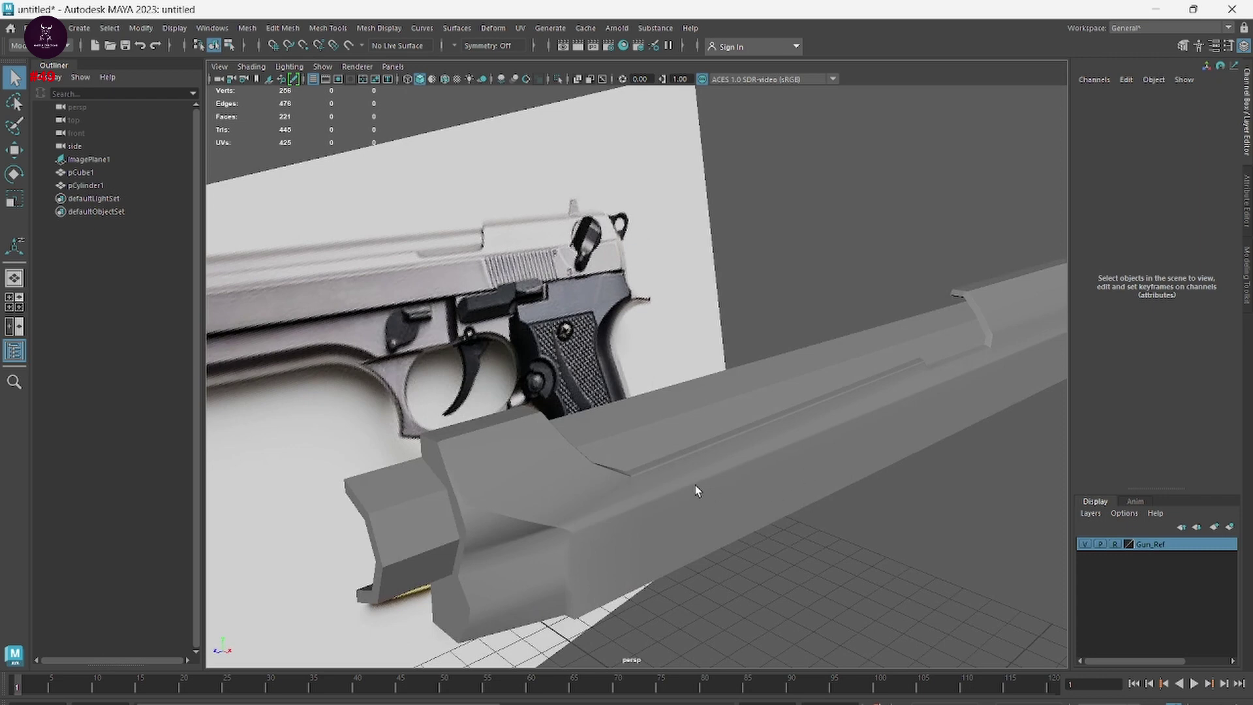
- Save the scene as Gun in Maya Binary format in the project's scenes folder
key(ctrl+shift+s)
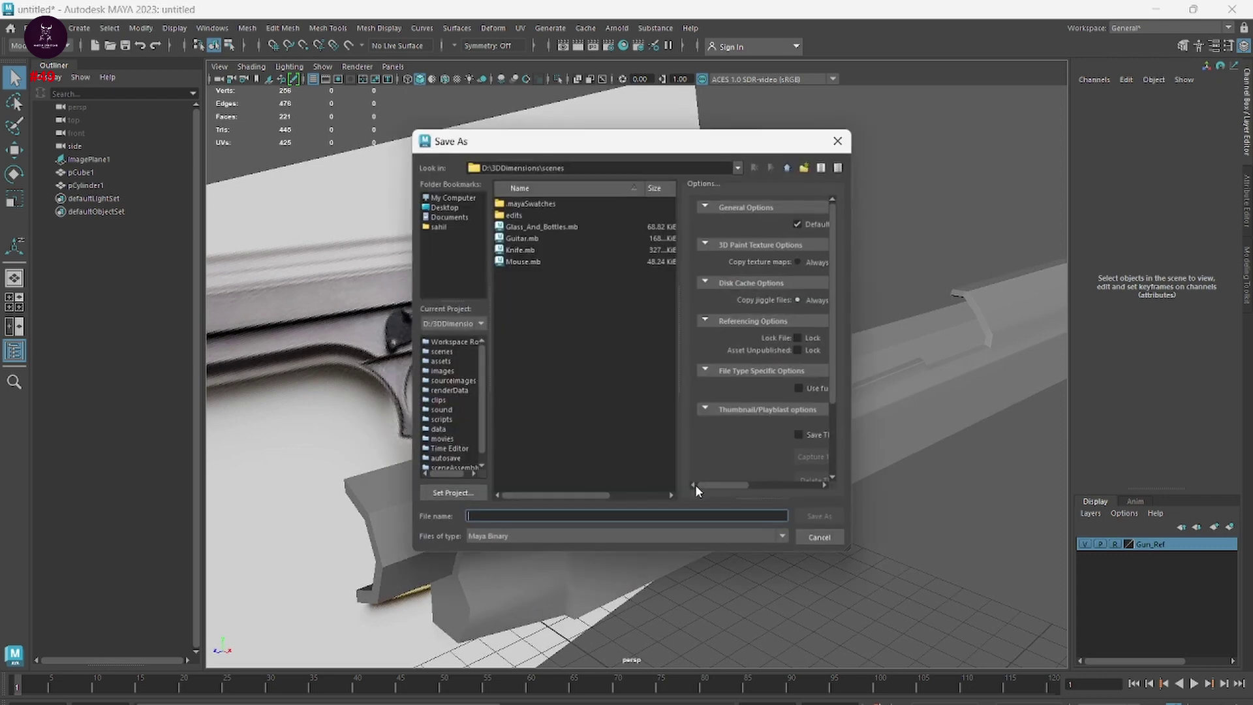
text(Gun)
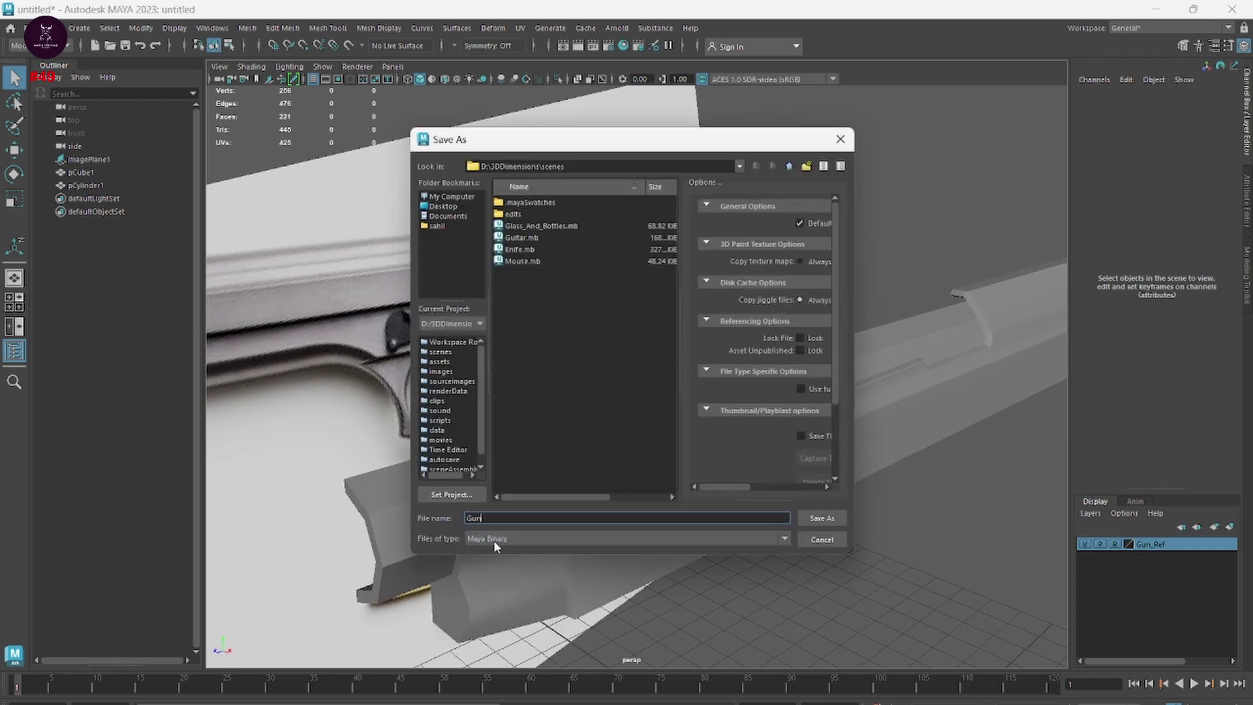
click(820, 519)
- Bevel the edge loop at the barrel's front end with 2 segments and a fraction of 0.25
alt+drag(888, 545, 822, 539)
alt+middle_drag(828, 536, 1174, 526)
alt+drag(663, 450, 699, 454)
scroll(877, 433, up, 5)
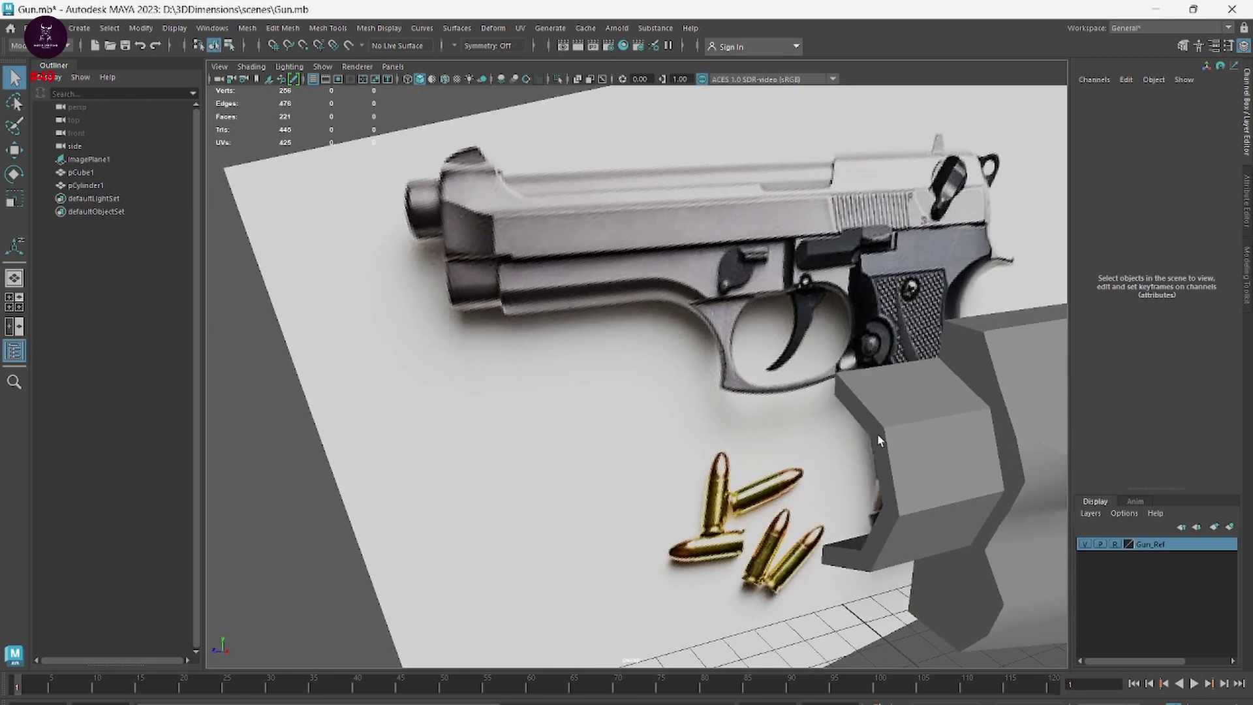
right_drag(878, 434, 879, 334)
click(930, 491)
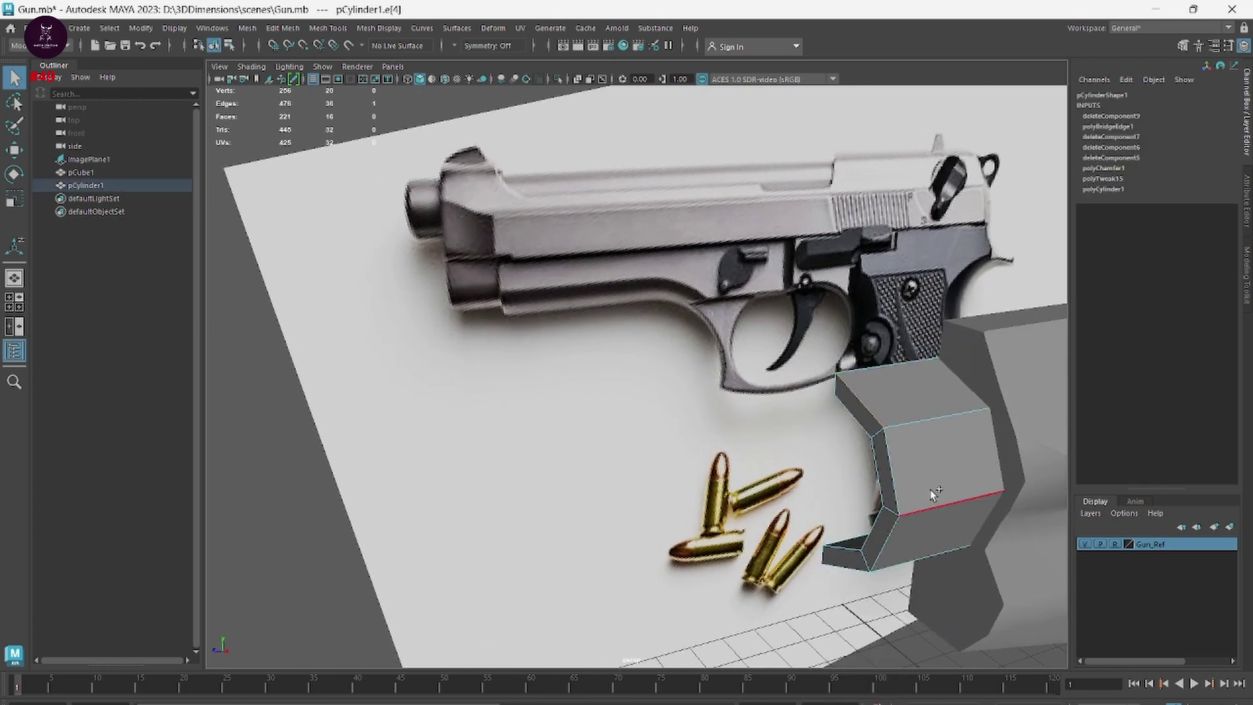
double_click(865, 556)
shift+right_drag(842, 517, 908, 493)
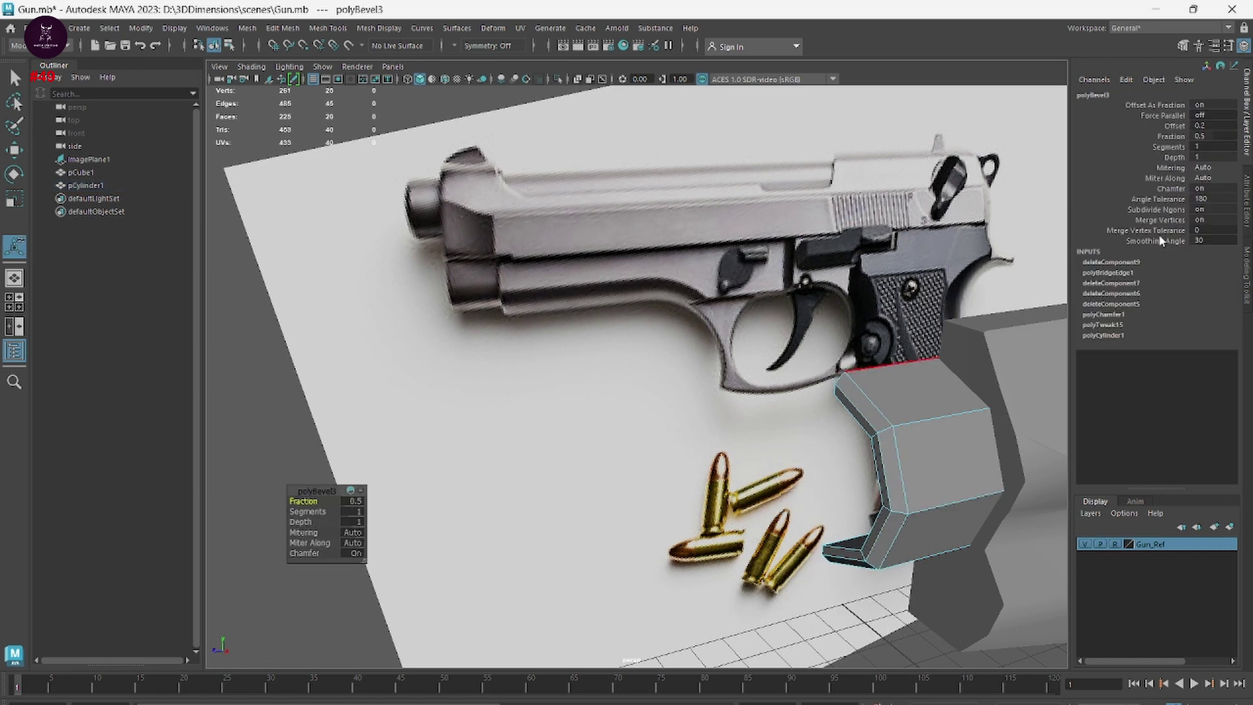
drag(304, 515, 310, 512)
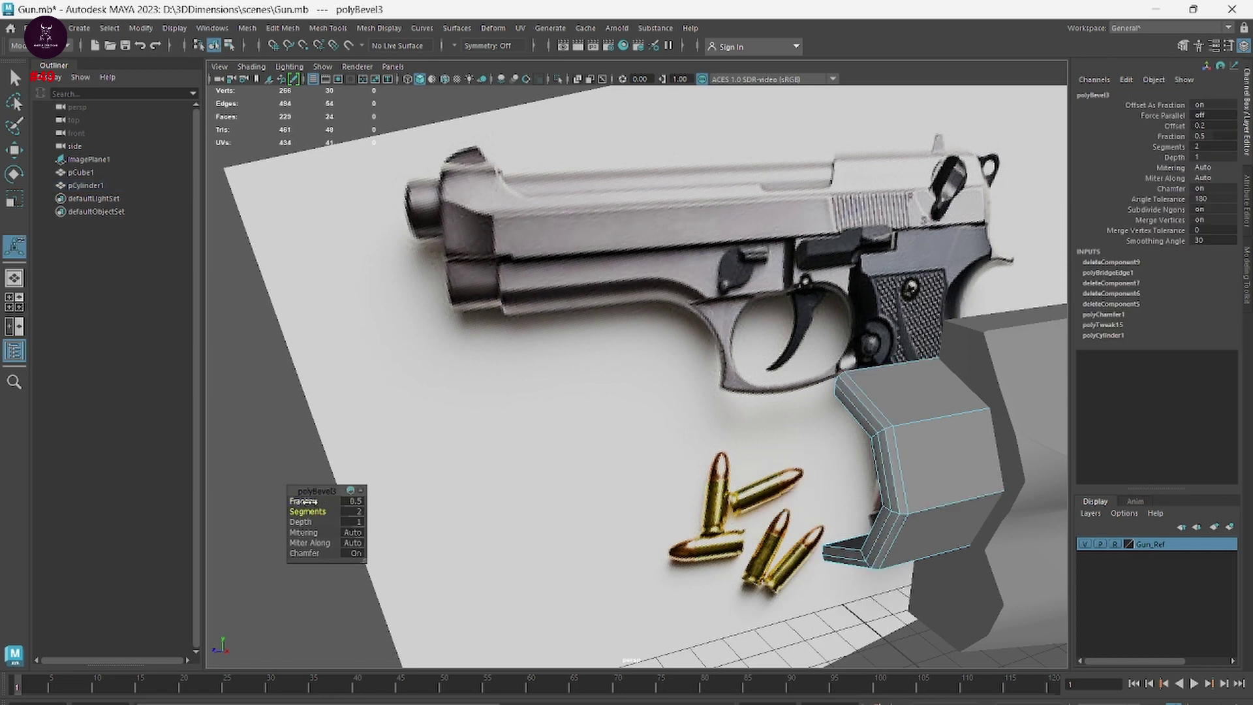
drag(307, 501, 292, 502)
- Return the barrel to object mode and look over the slide's rear end beside the reference image
right_drag(431, 382, 511, 319)
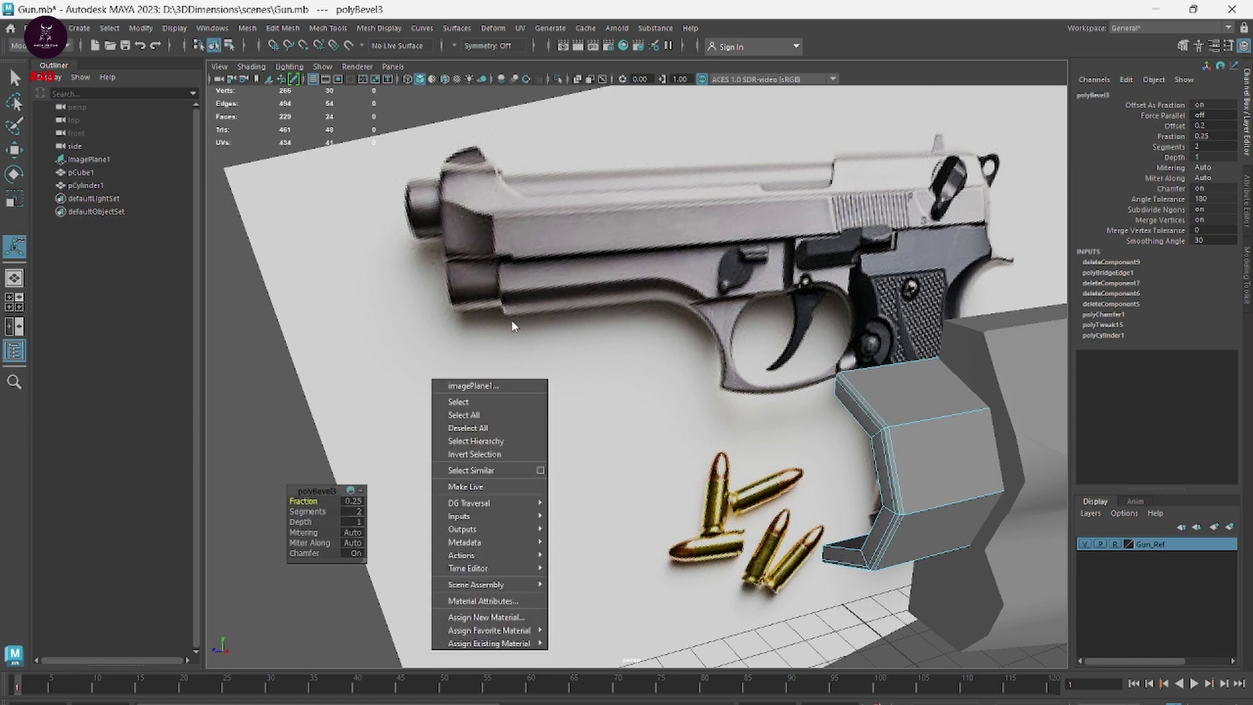
right_click(514, 320)
right_drag(944, 390, 1001, 341)
click(838, 332)
alt+drag(973, 544, 955, 547)
alt+right_drag(955, 546, 665, 513)
alt+right_drag(893, 514, 778, 510)
alt+drag(778, 509, 648, 542)
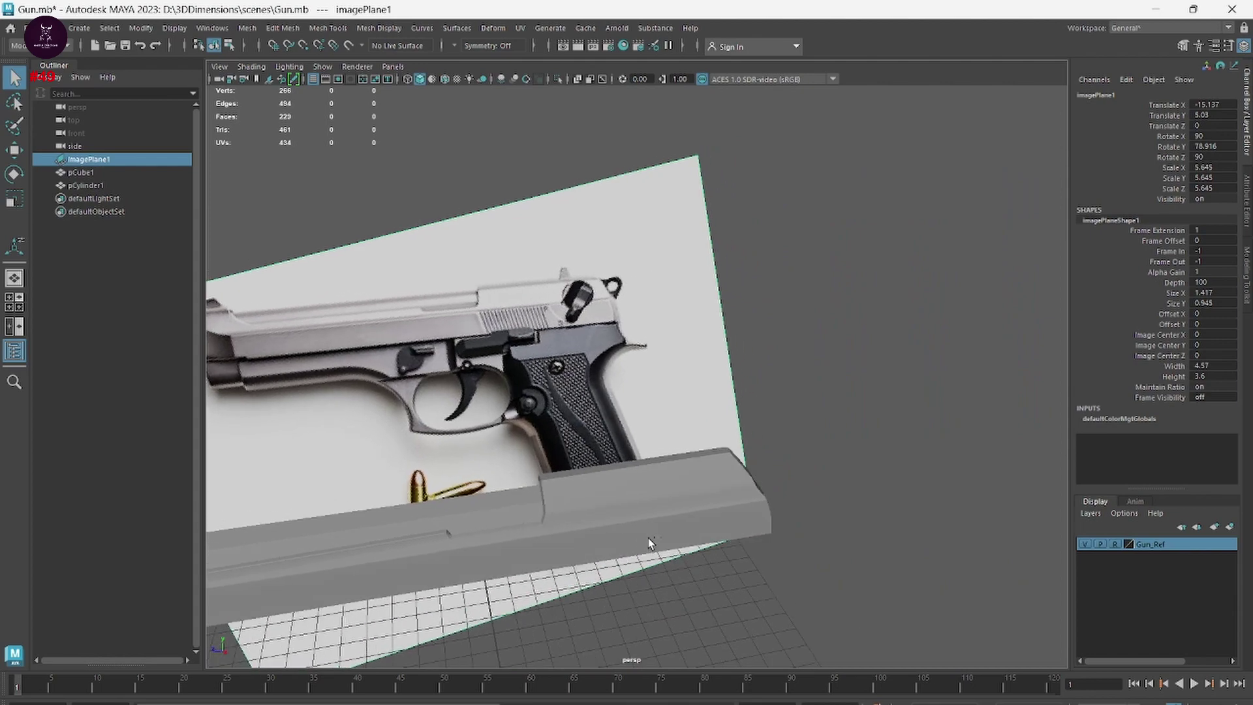